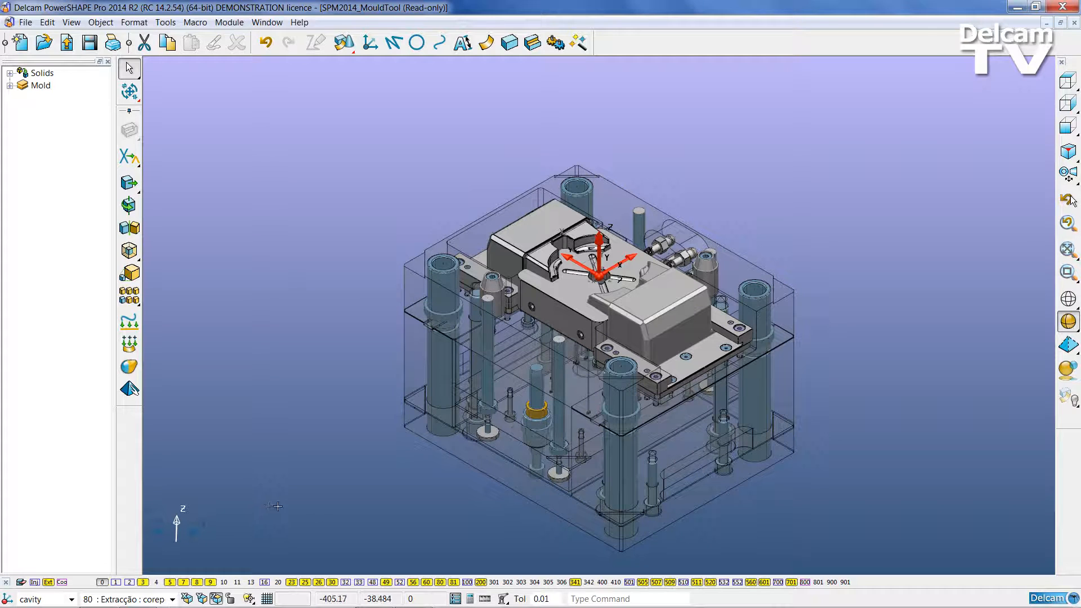
Isolate level 80 (Extracção : corepooler) and activate the workplane whose name starts with SlideEDMP.
right_click(440, 583)
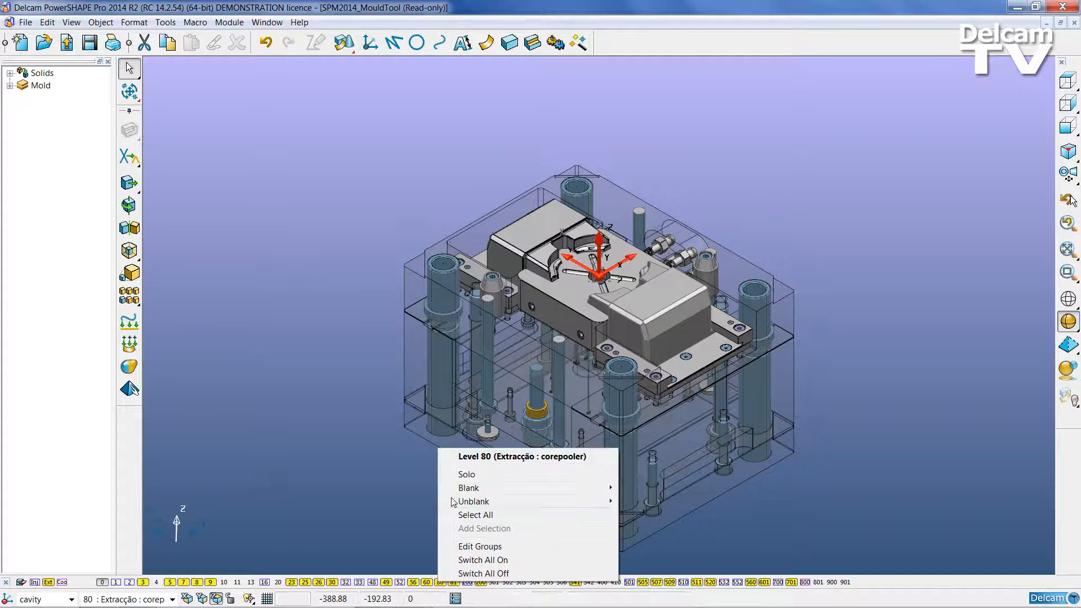
click(466, 475)
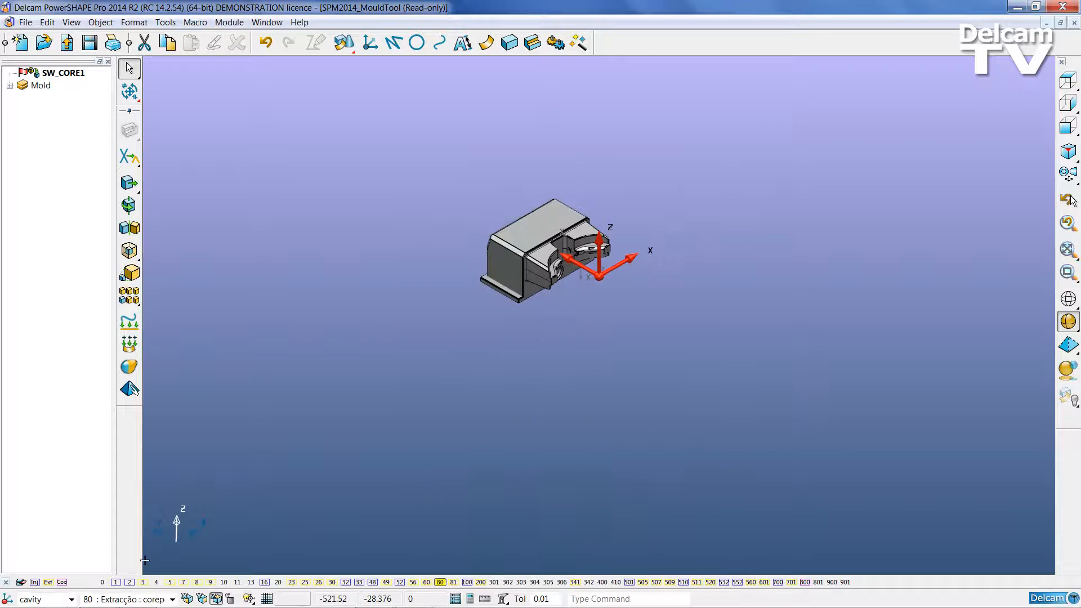
click(73, 601)
click(42, 538)
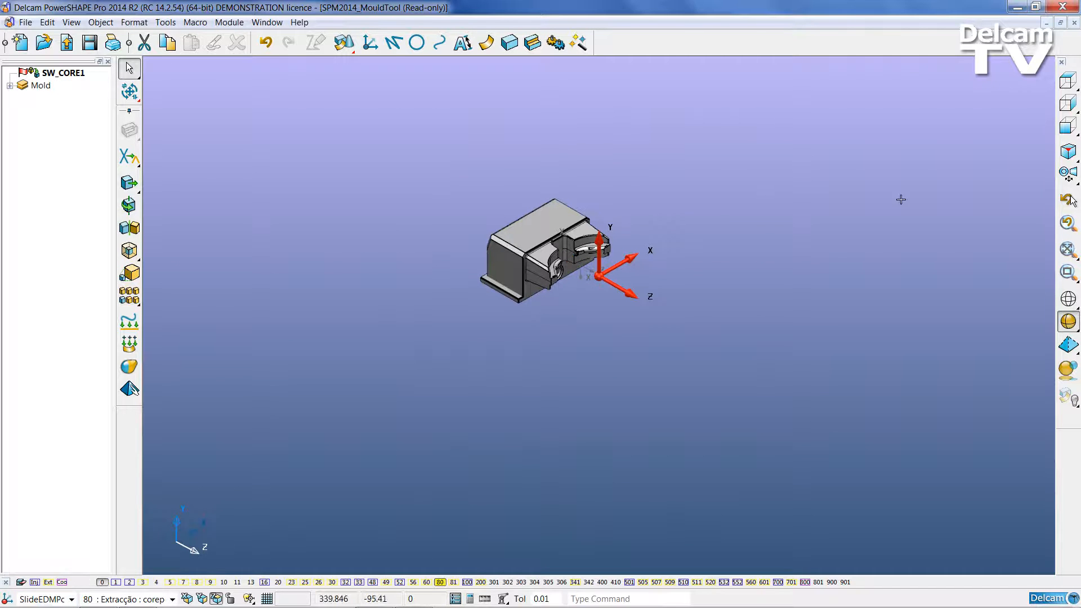
Select the faces of the two small opposite recesses at one end of the SW_CORE1 slide core, viewed from above.
click(1067, 82)
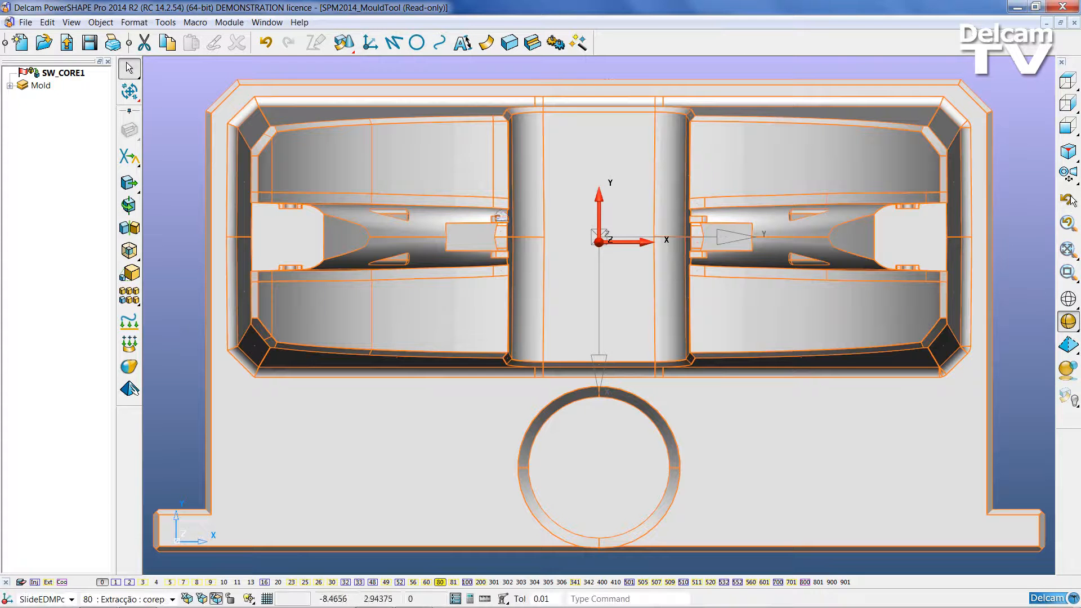
middle_drag(345, 235, 308, 179)
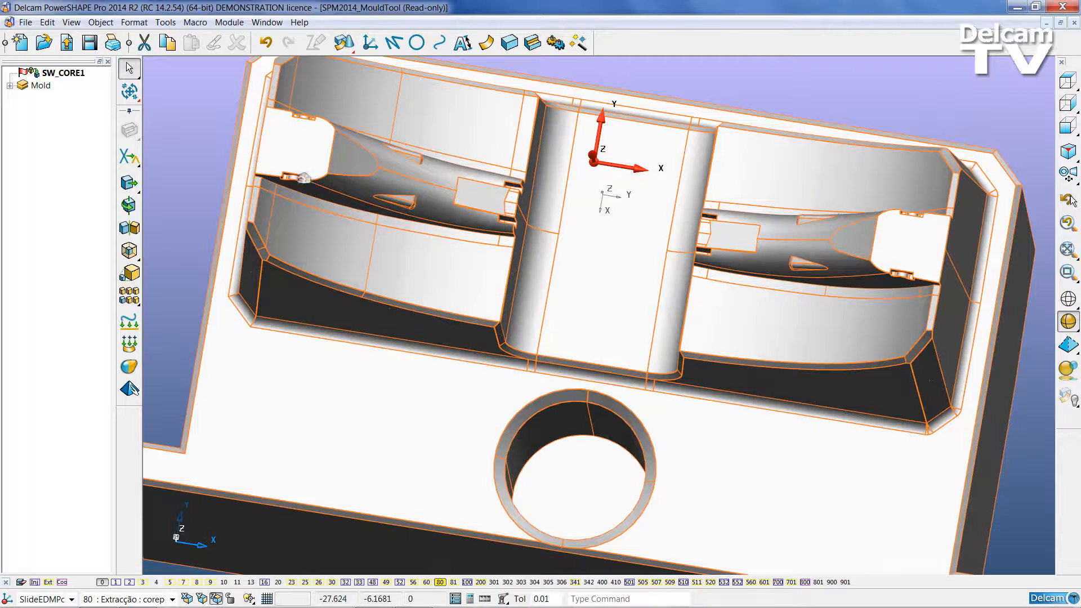
click(1068, 82)
ctrl+shift+middle_drag(324, 187, 265, 312)
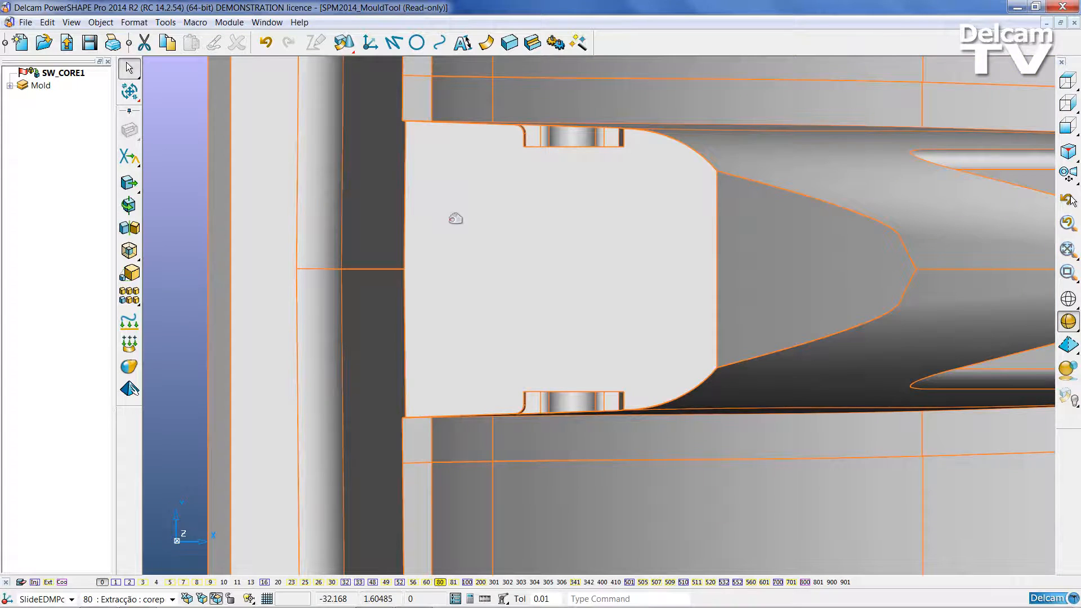
click(450, 218)
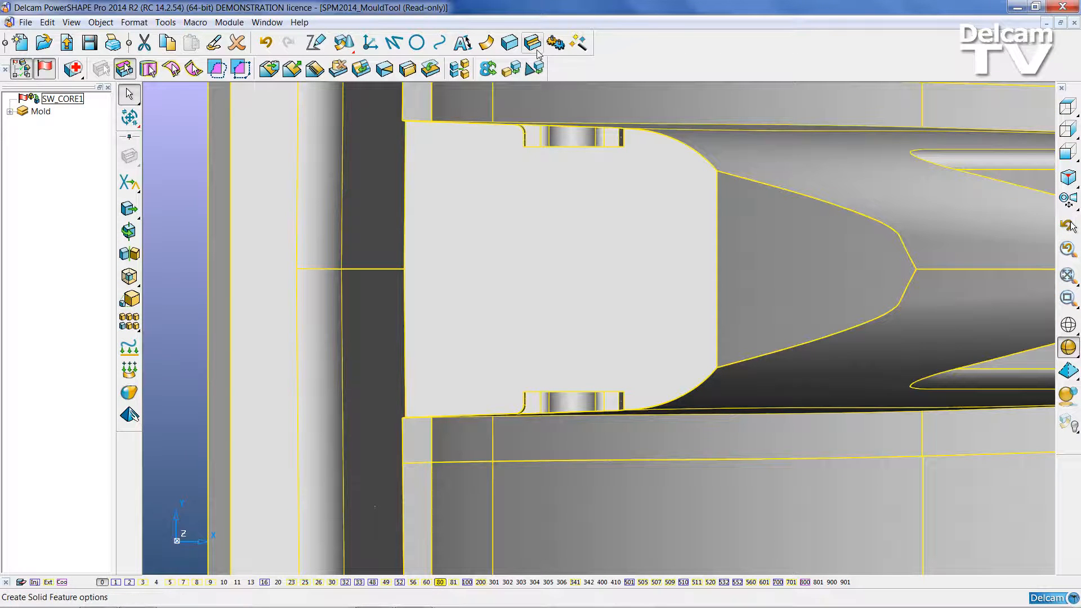
click(216, 68)
mouse_move(636, 224)
mouse_down()
mouse_move(631, 434)
mouse_move(497, 394)
mouse_move(504, 100)
mouse_up()
Create a solid core from the selected recess faces with an oversize of 1, extending its block upward.
click(509, 42)
mouse_move(128, 282)
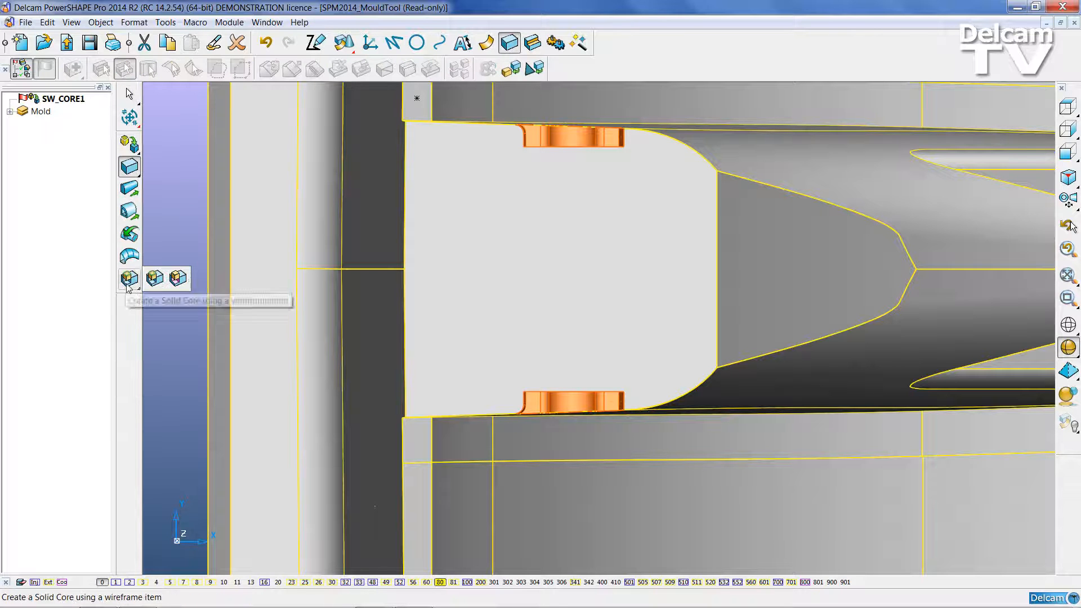
click(178, 279)
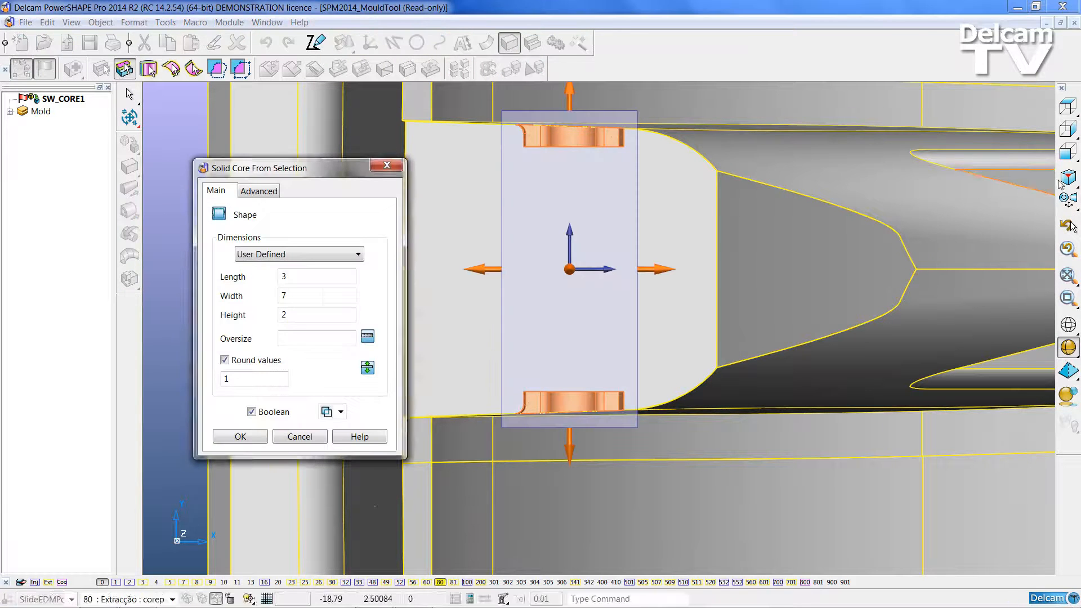
click(1068, 177)
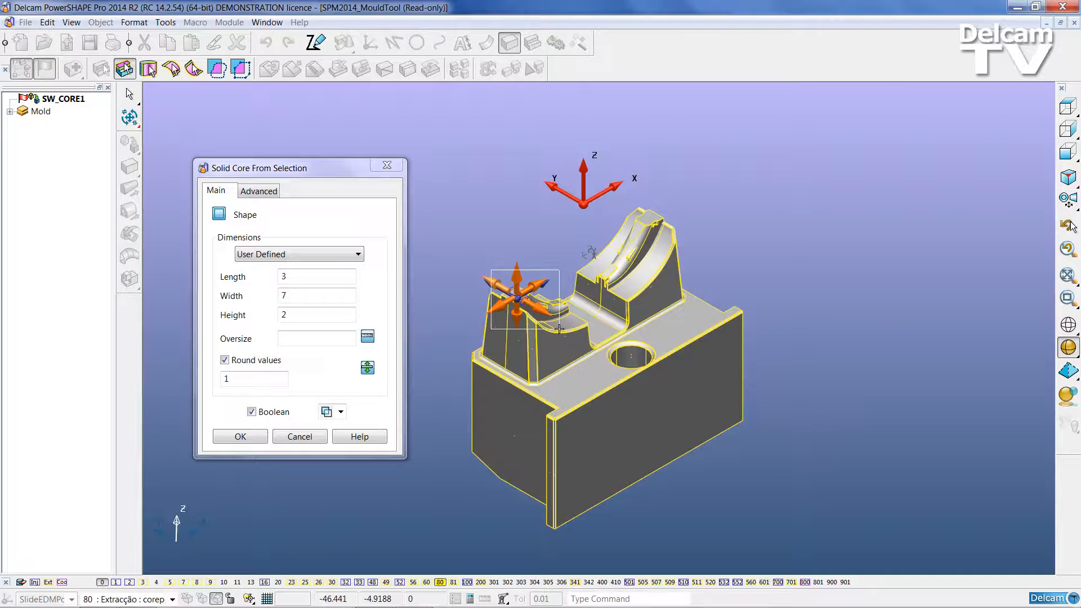
scroll(559, 329, up, 5)
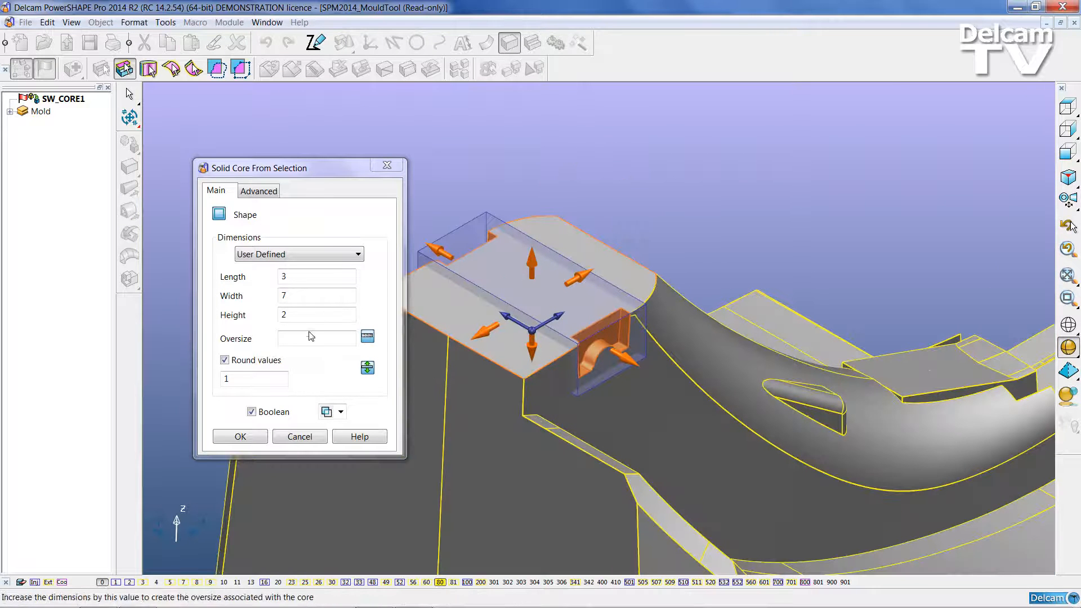
click(310, 336)
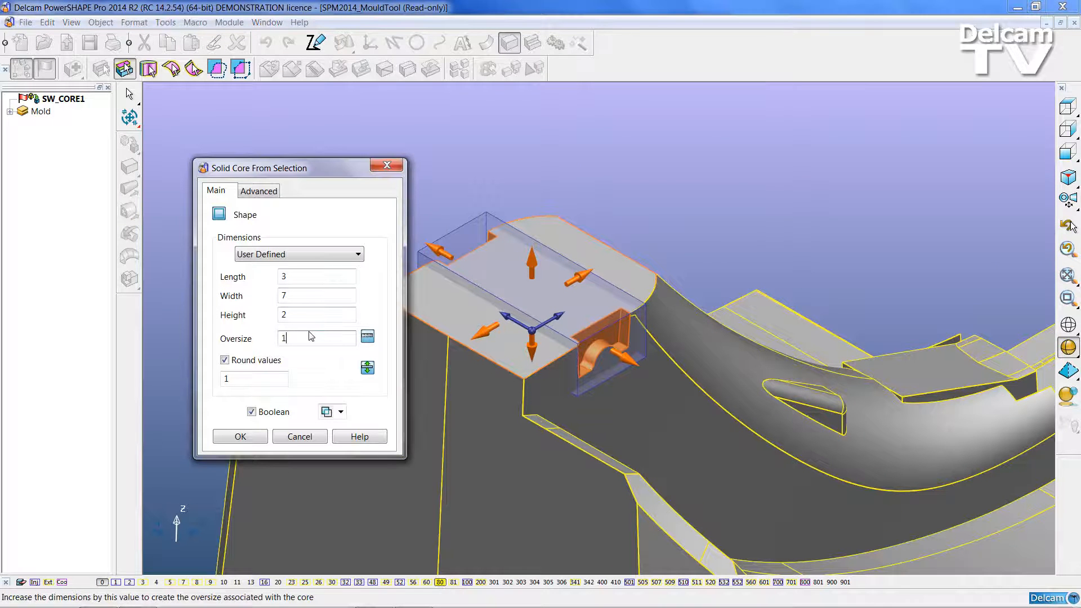
click(312, 314)
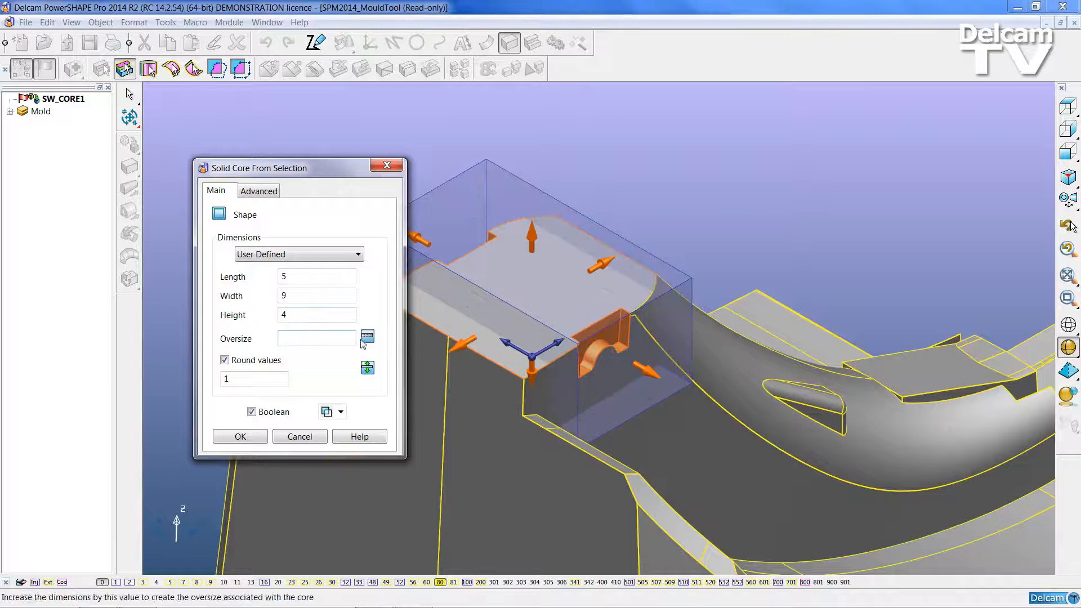
drag(532, 235, 537, 148)
click(241, 437)
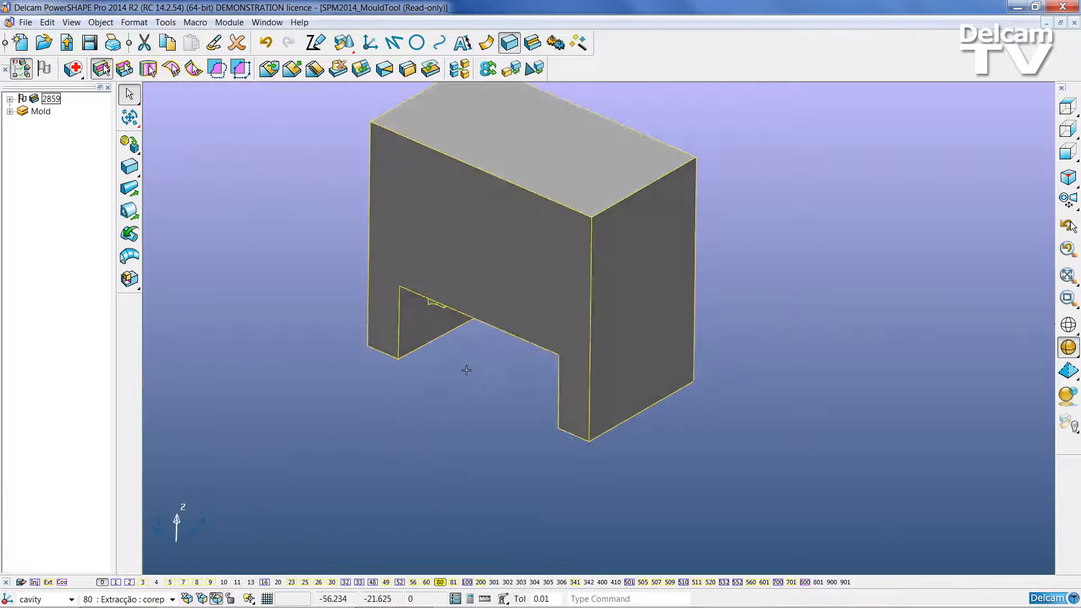
Offset the inner side faces of both legs of the extracted core block by a distance of -1.
middle_drag(465, 367, 616, 217)
scroll(569, 350, up, 3)
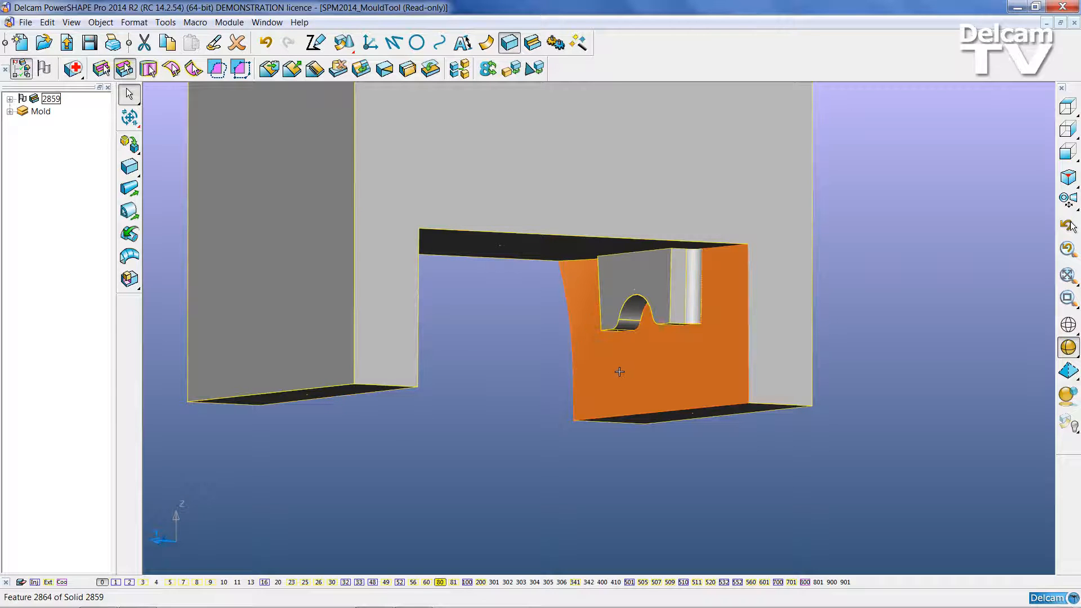
middle_drag(620, 371, 617, 324)
scroll(459, 336, up, 2)
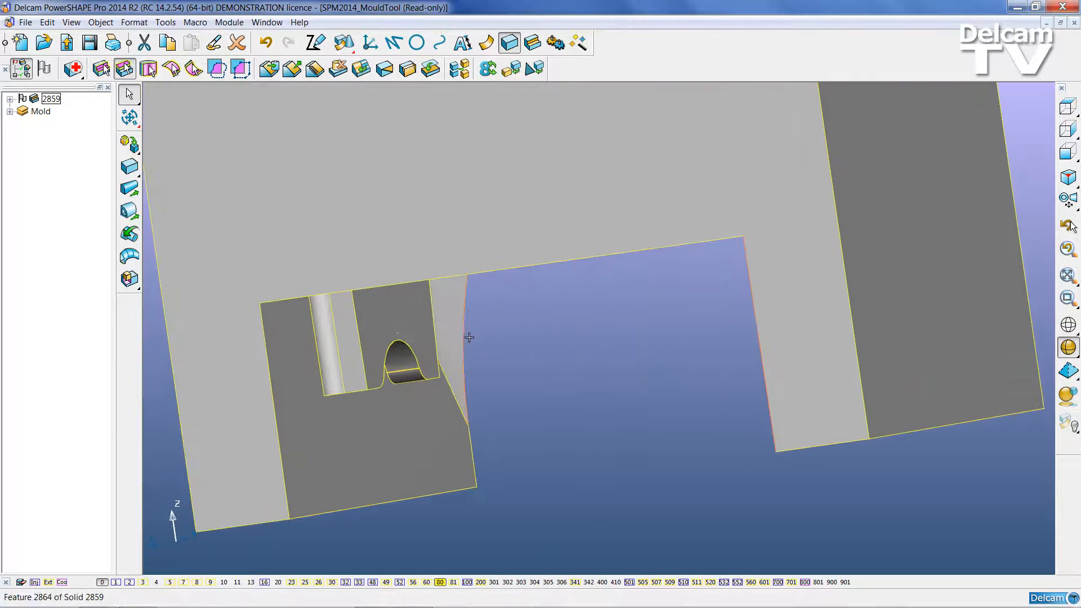
middle_drag(424, 424, 483, 434)
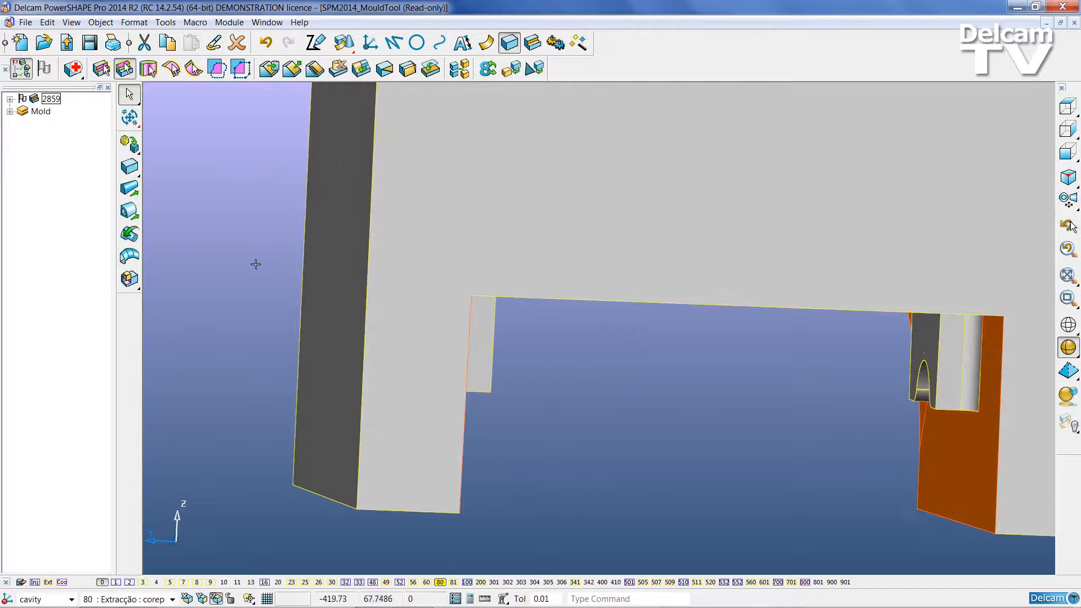
click(131, 123)
click(130, 119)
click(129, 276)
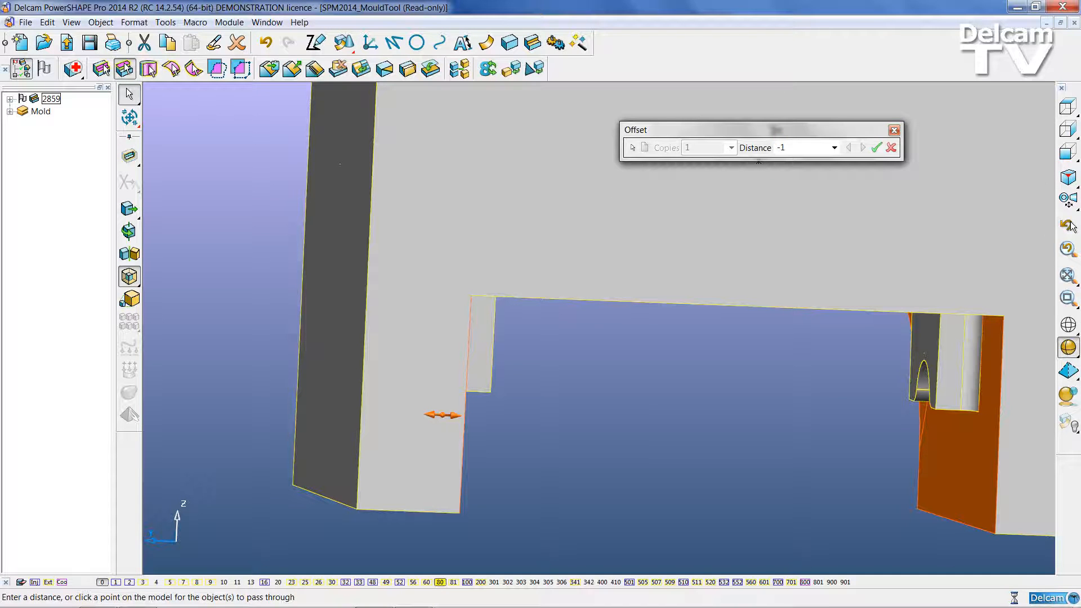
shift+middle_drag(715, 305, 620, 271)
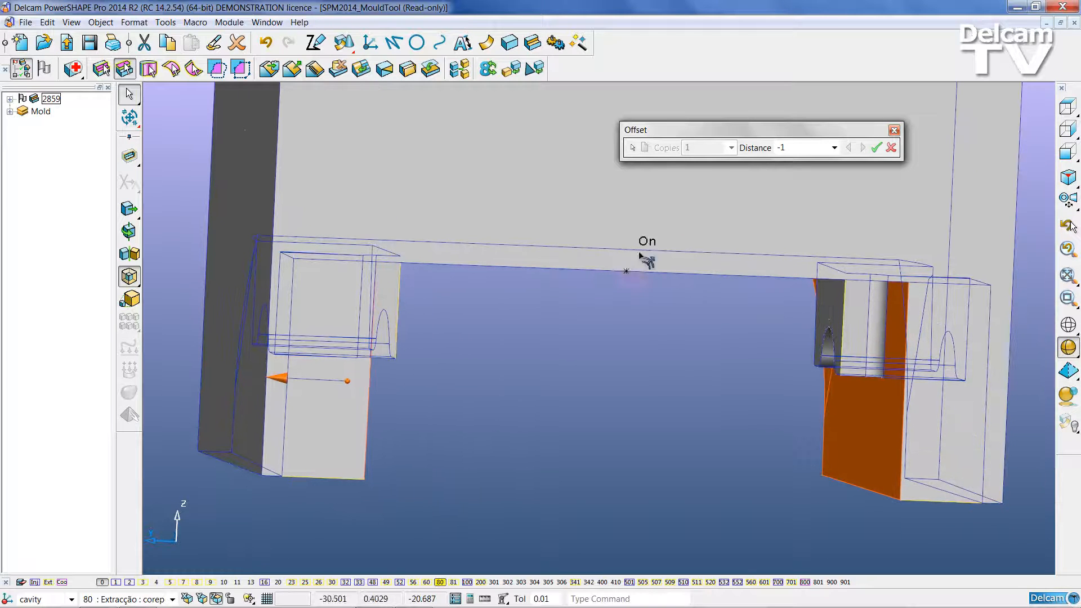
click(877, 150)
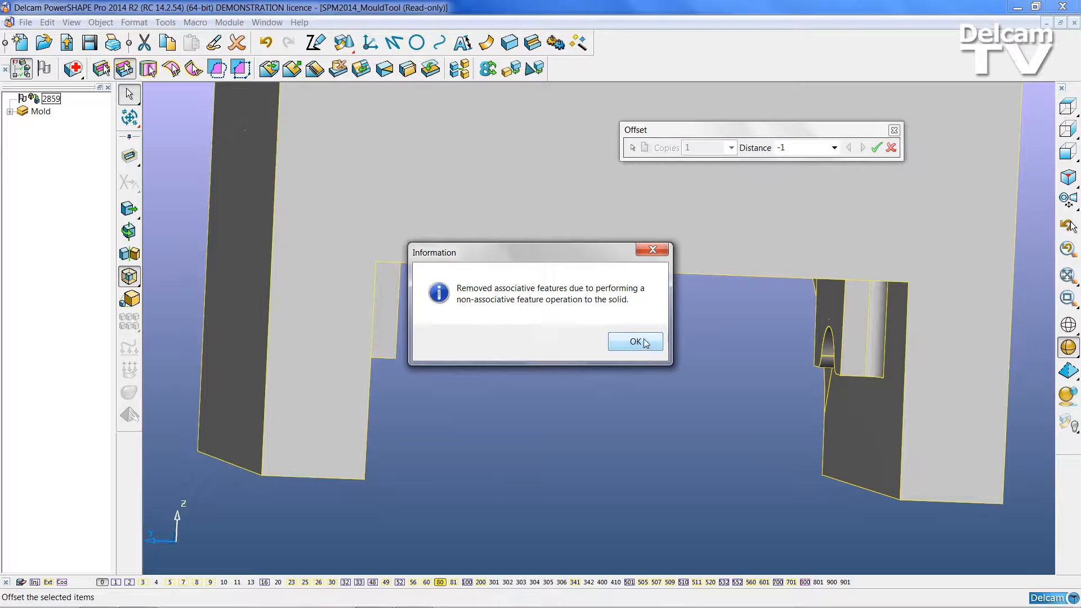
click(636, 342)
middle_drag(647, 345, 806, 309)
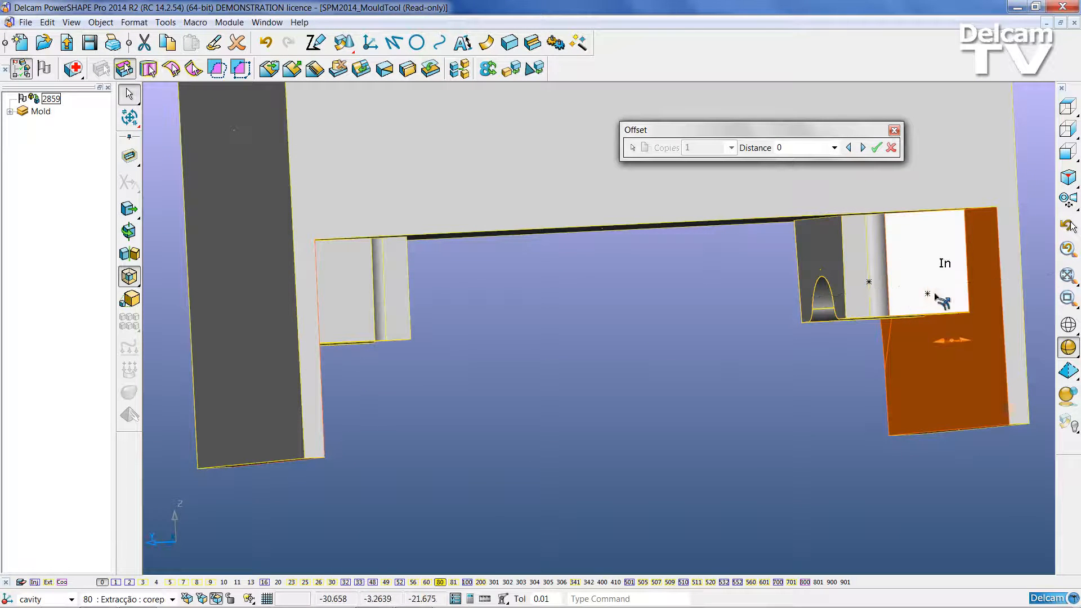
click(895, 130)
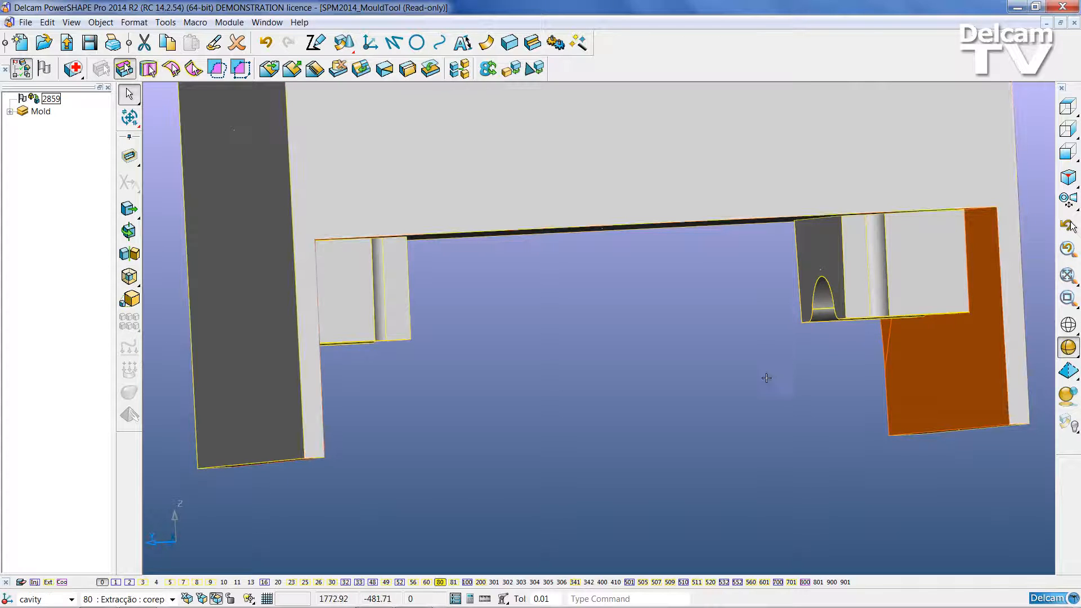
Replace the inner side faces of one leg with the block's outer side face at offset 0 to remove that leg.
click(768, 374)
click(908, 359)
click(908, 358)
middle_drag(828, 314, 592, 372)
scroll(883, 316, down, 5)
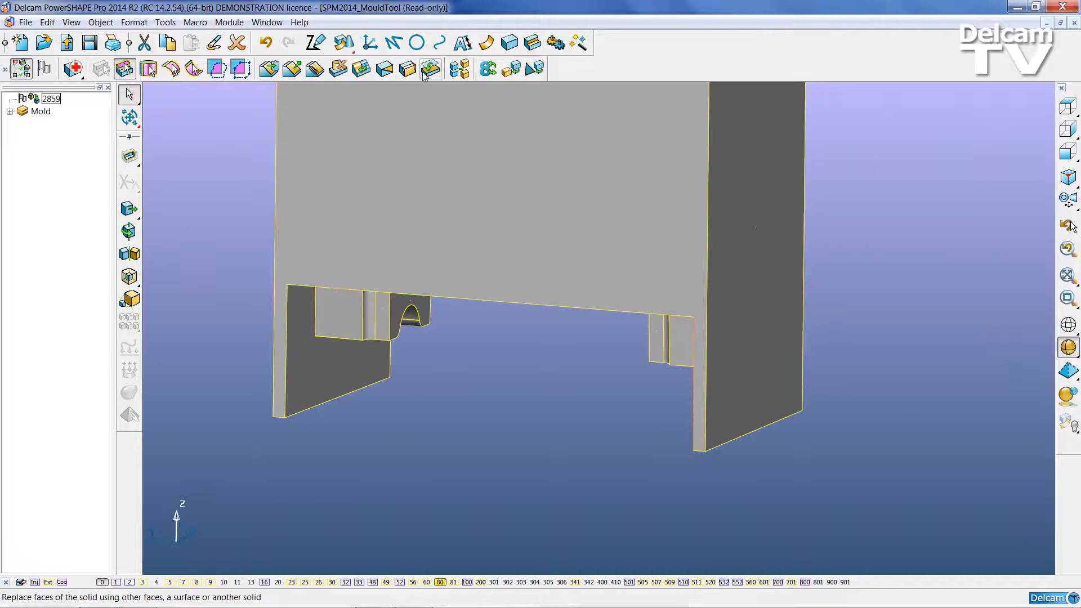
click(431, 70)
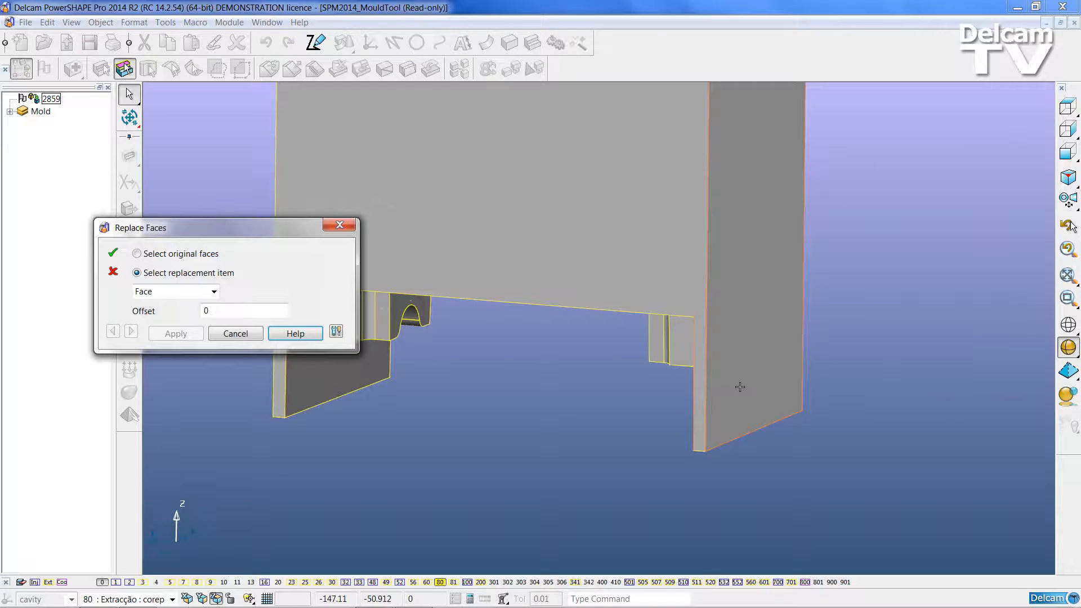
click(740, 387)
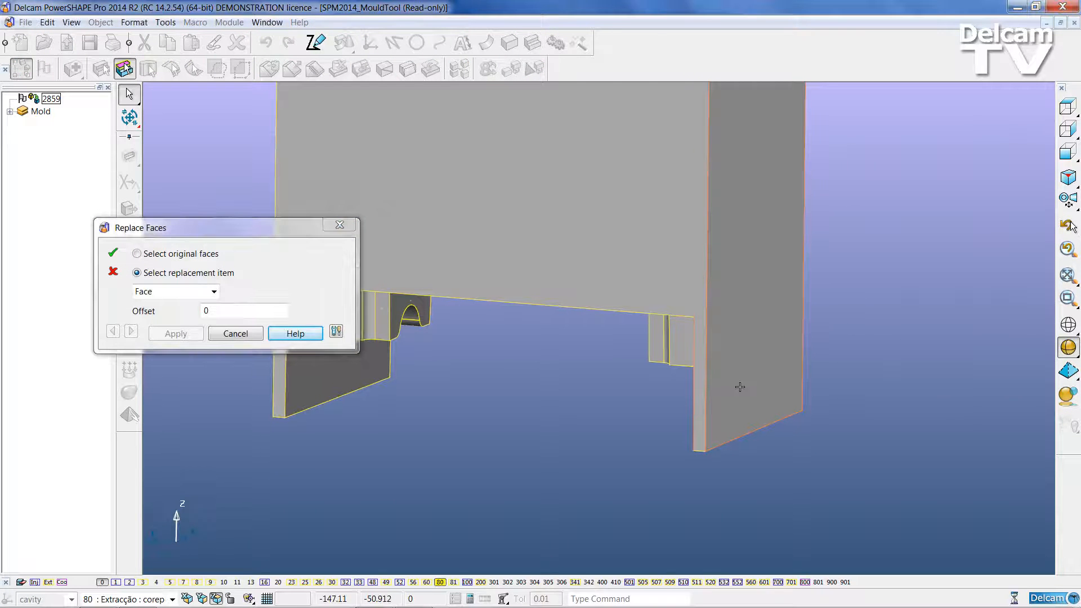
right_click(532, 384)
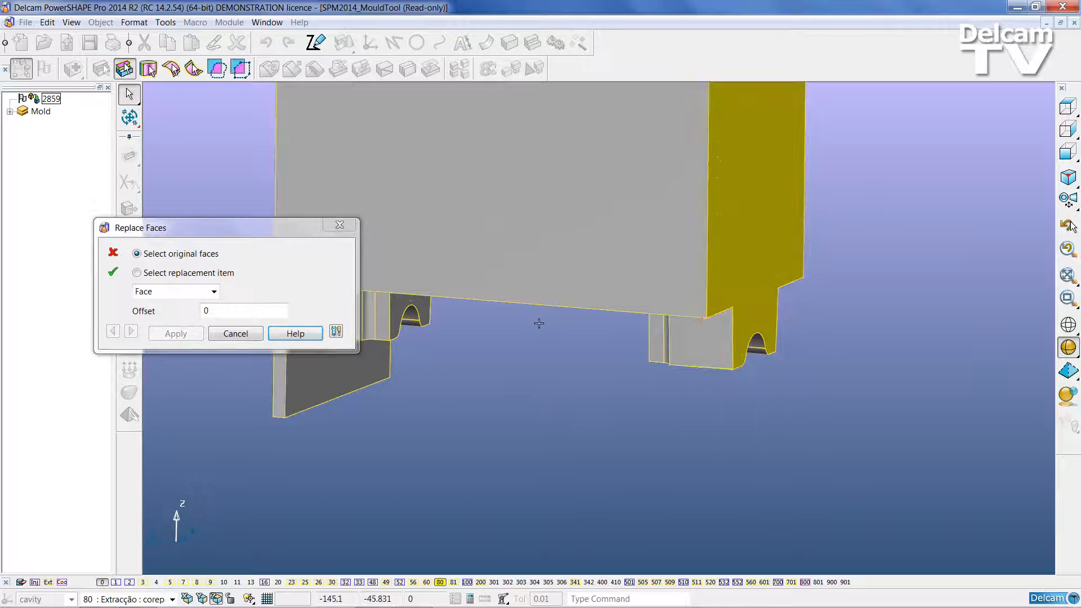
Replace the inner side faces of the remaining leg with its outer side face at offset 0.
shift+middle_drag(502, 340, 775, 451)
click(773, 449)
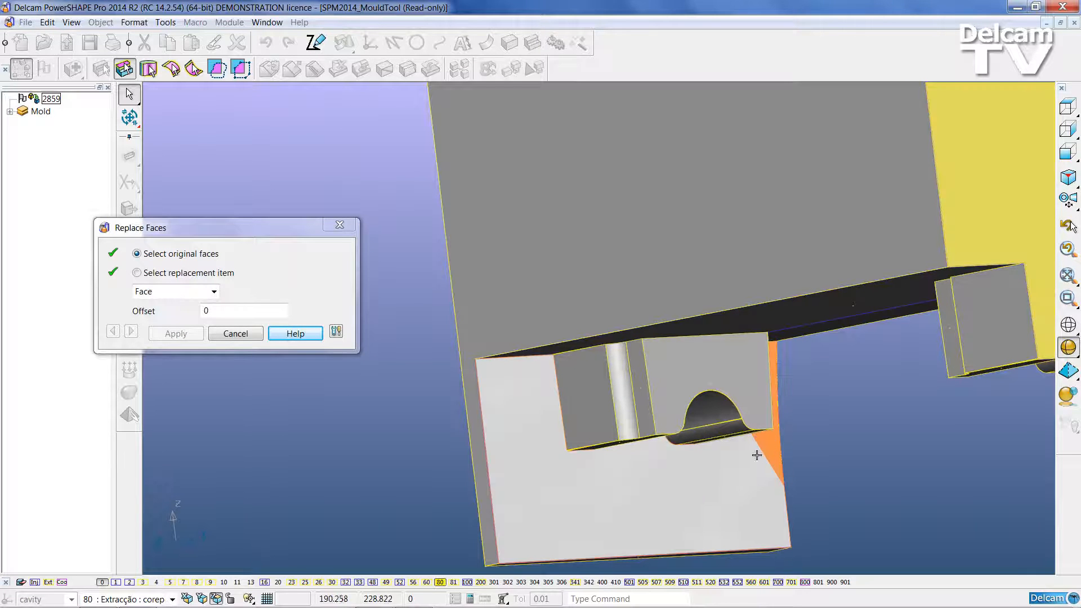
click(688, 476)
middle_drag(609, 374, 747, 495)
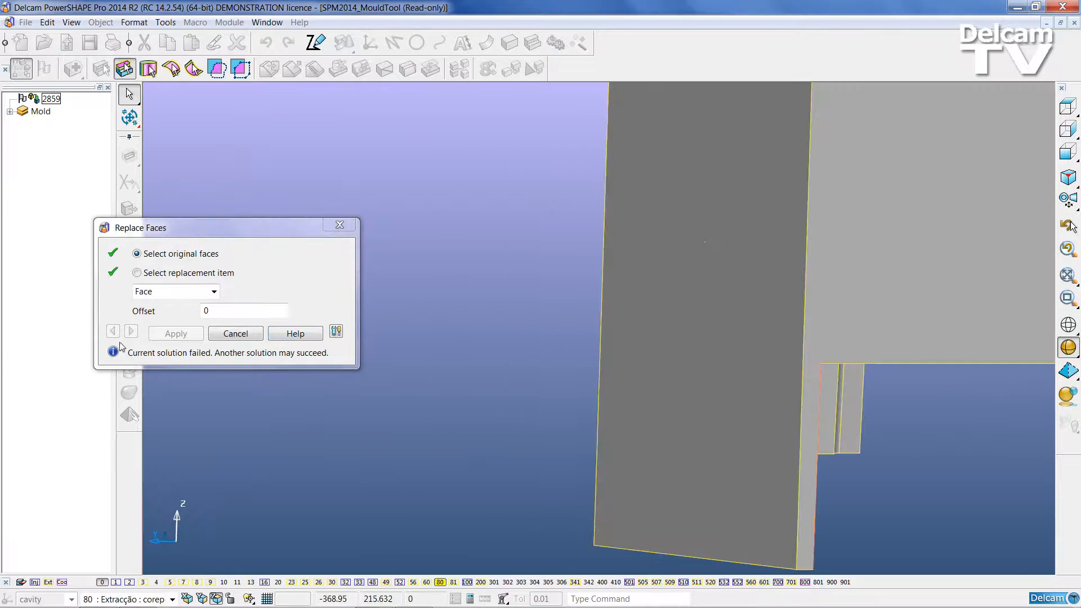
click(137, 273)
click(660, 464)
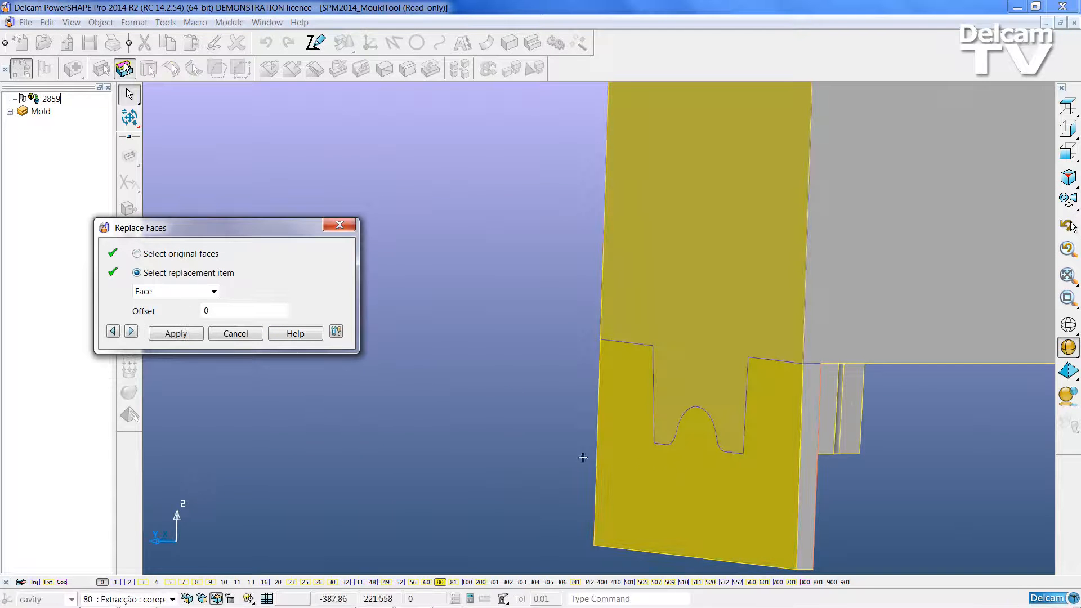
right_click(495, 426)
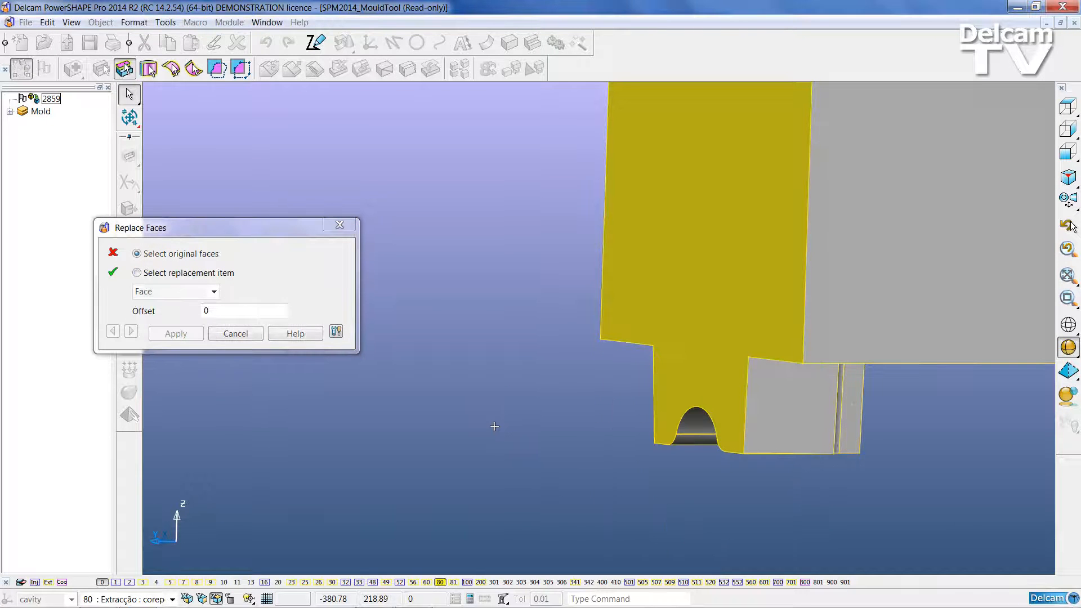
click(345, 225)
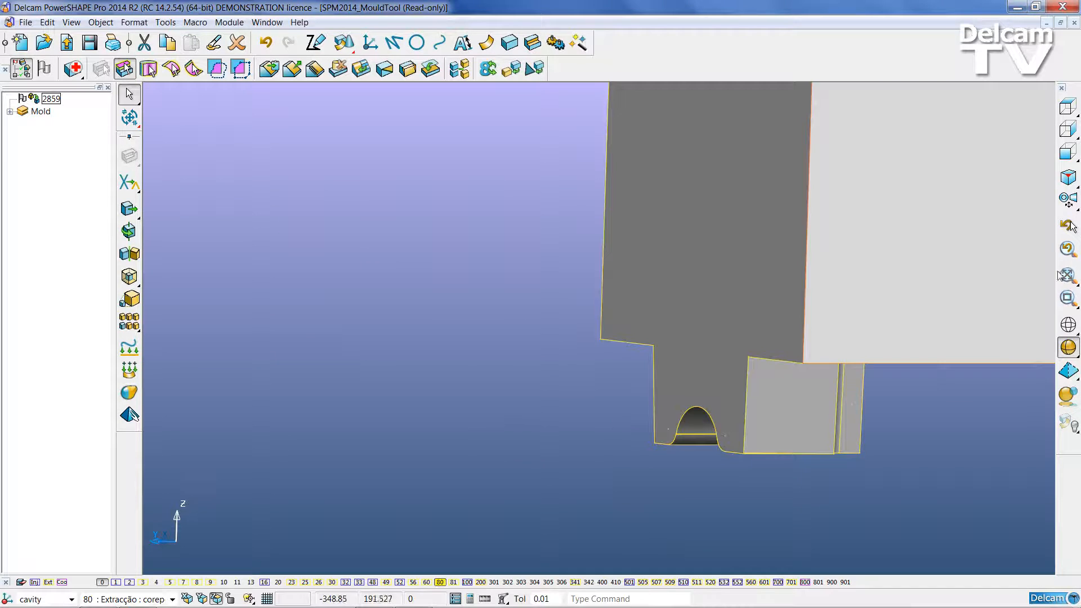
Move the underside face of the electrode block between the legs by 1 along Z.
click(1068, 275)
middle_drag(710, 404, 621, 470)
ctrl+shift+middle_drag(593, 522, 828, 452)
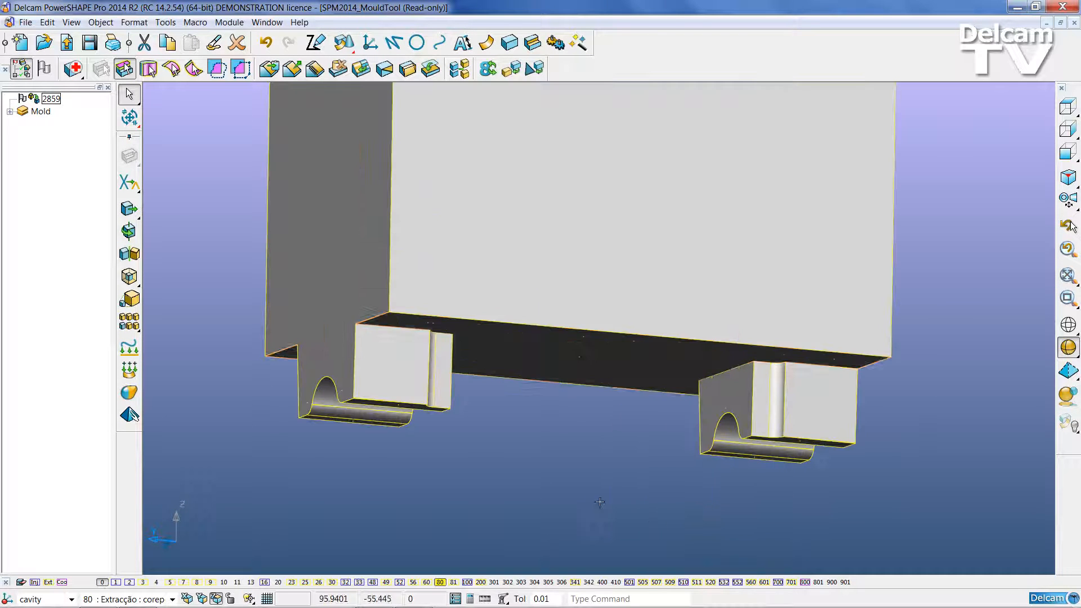
click(578, 362)
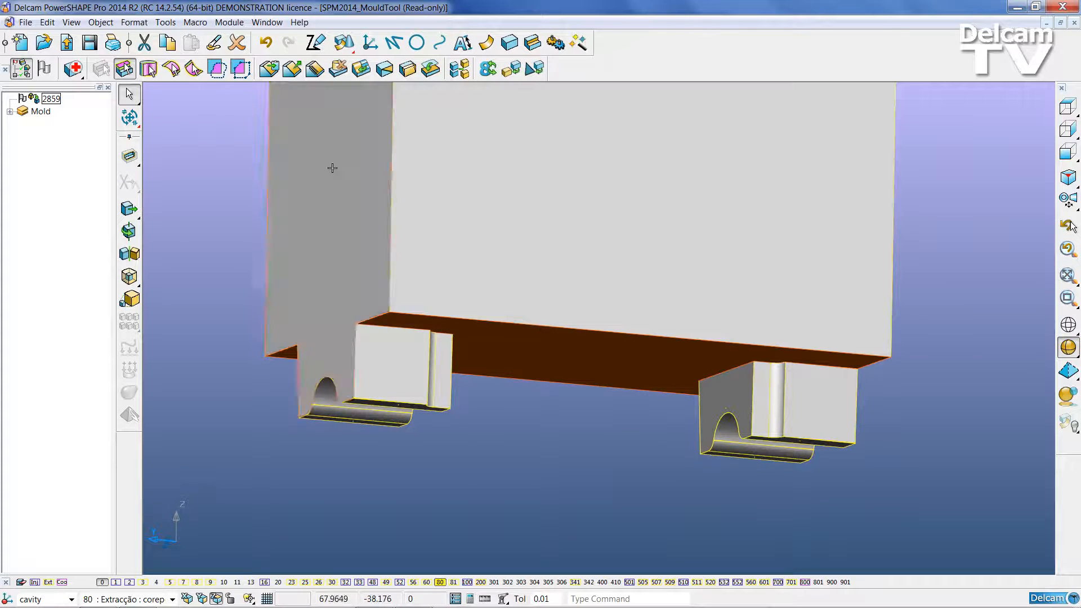
click(129, 208)
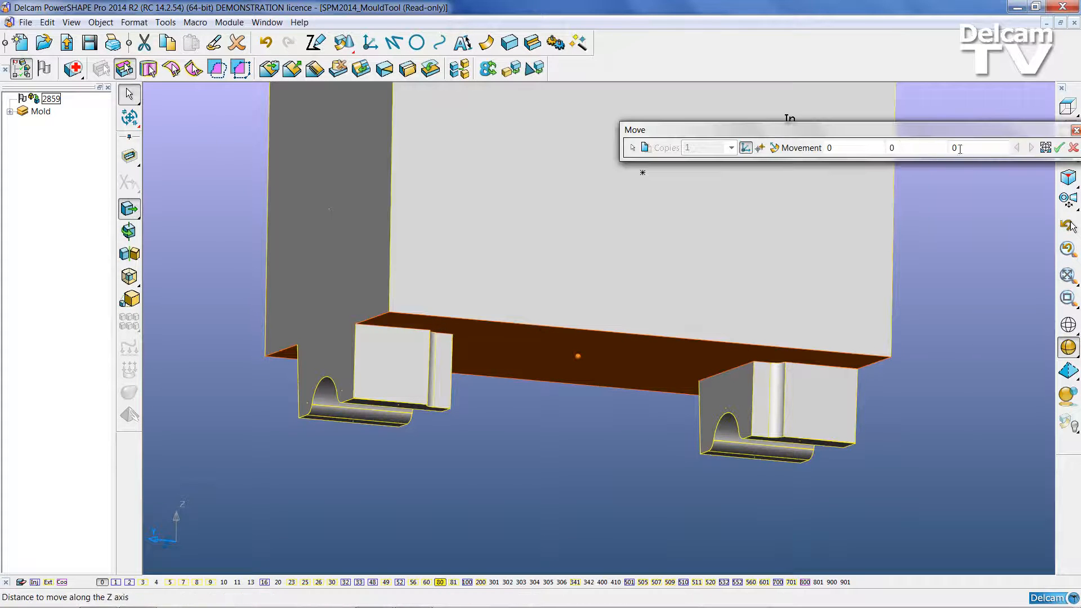
click(971, 150)
text(1)
key(Return)
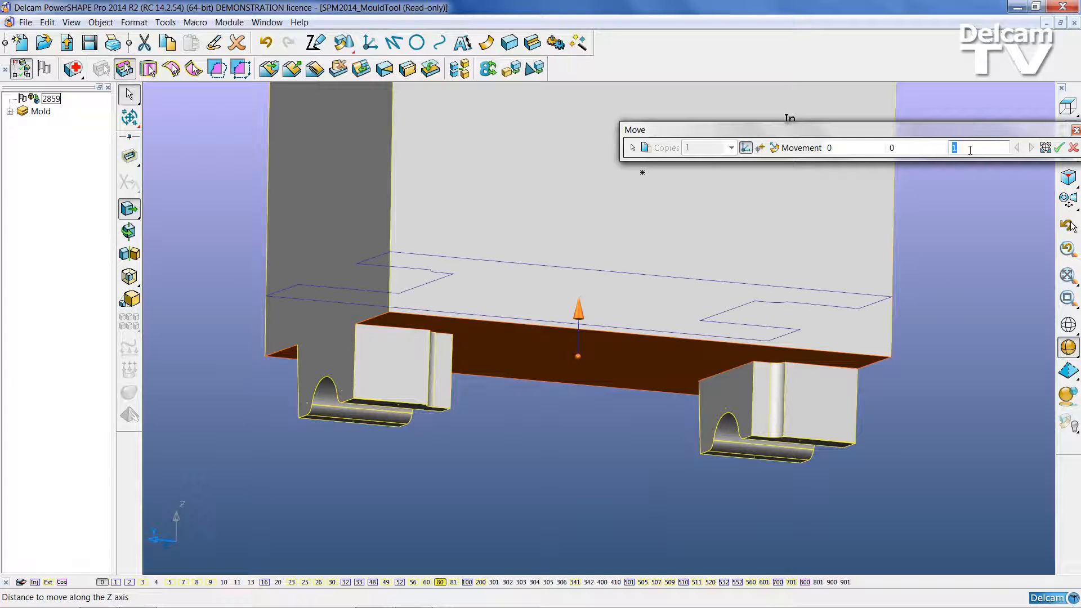
click(1058, 148)
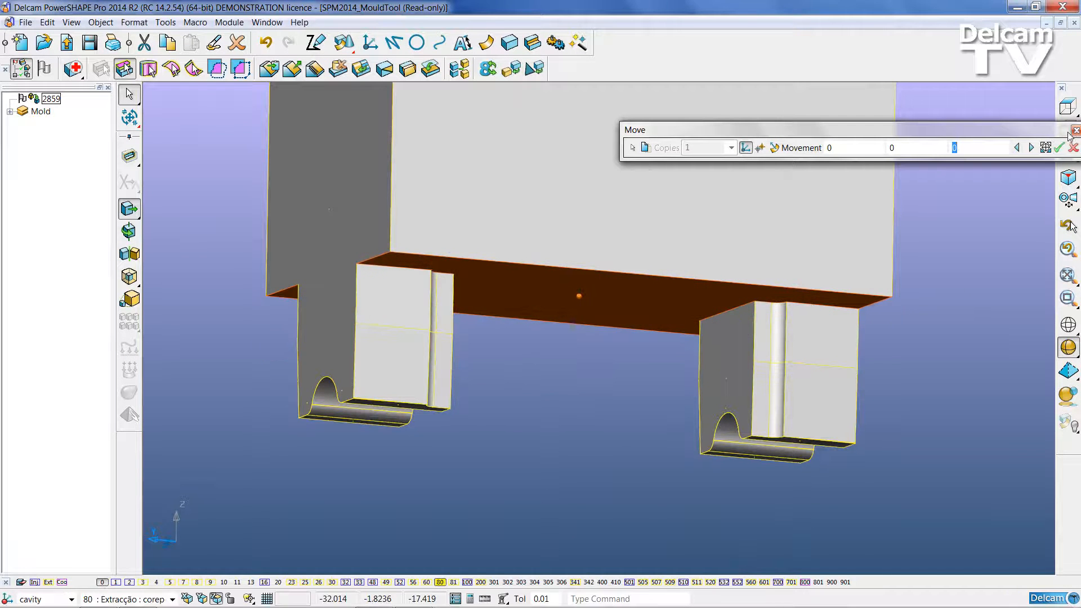
click(1077, 131)
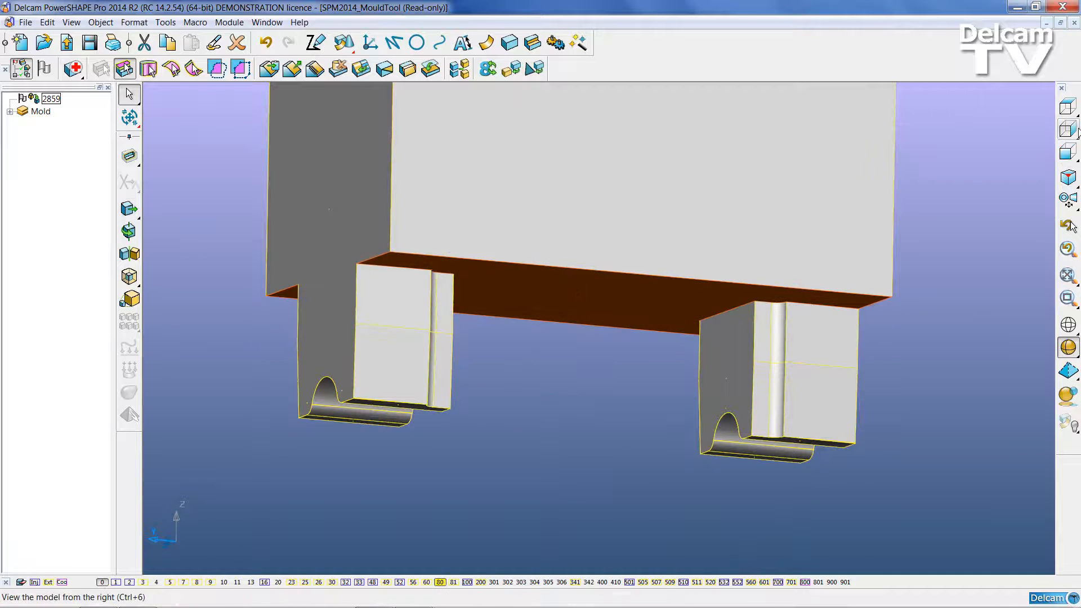
Start an electrode design from the extracted core solid with the Electrode Wizard, declaring that the solid does not include a base.
click(1068, 178)
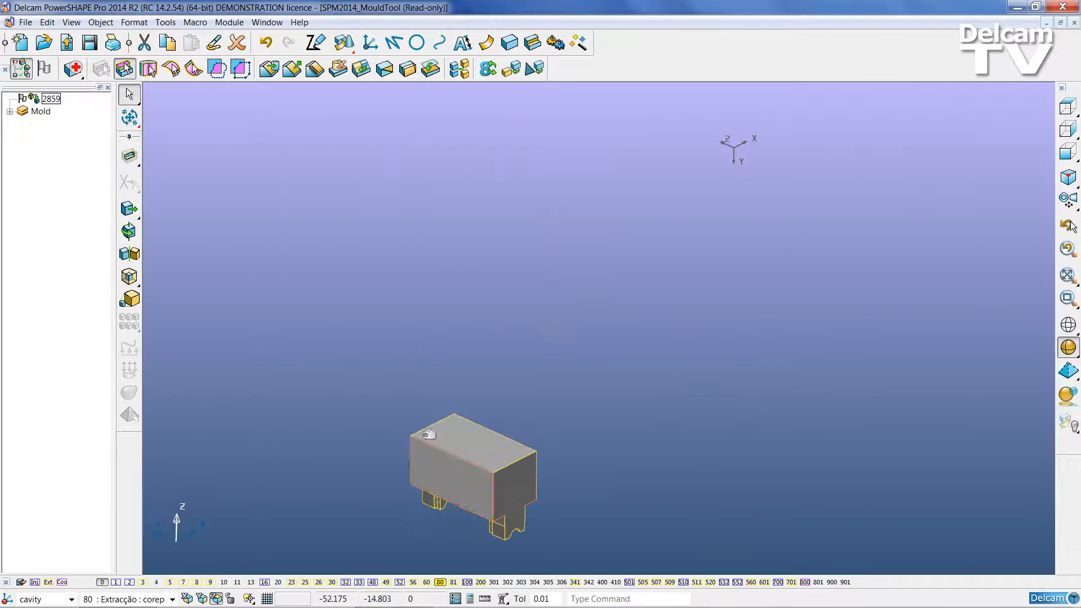
scroll(562, 521, up, 3)
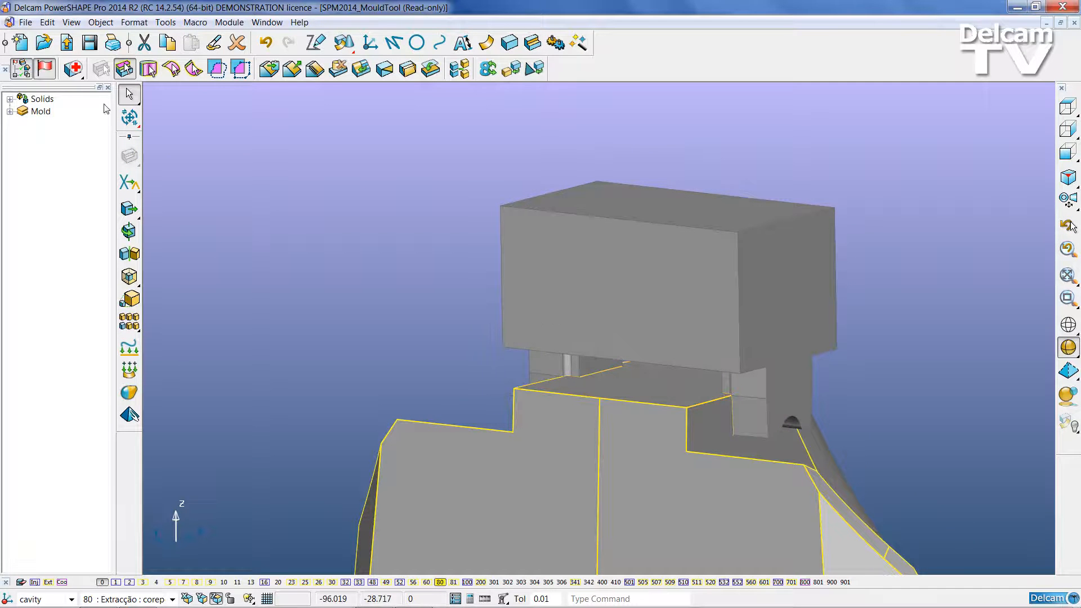
click(44, 68)
click(583, 294)
click(578, 42)
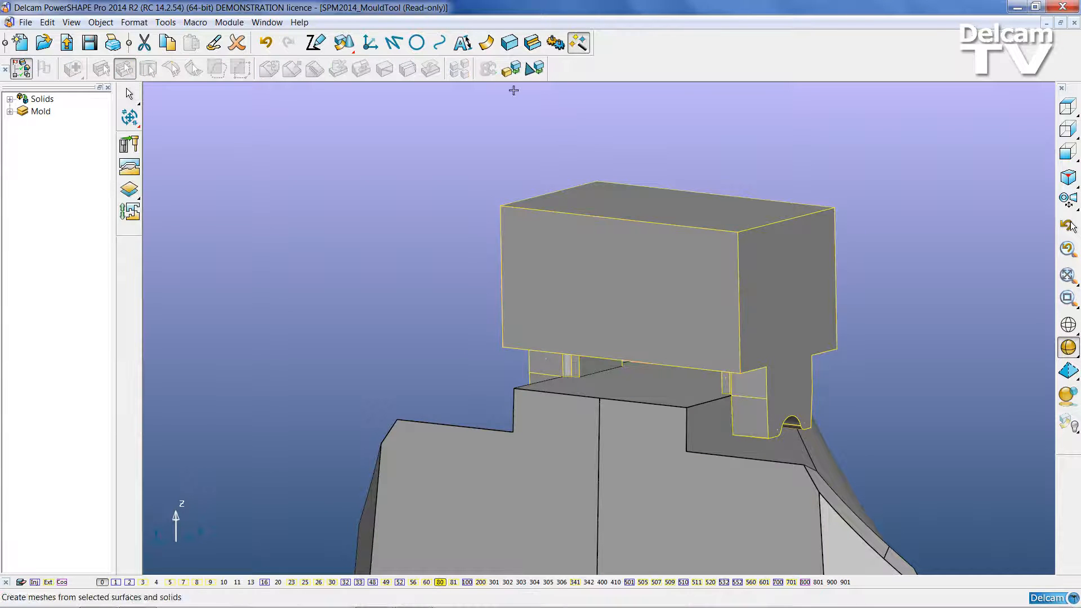
click(134, 146)
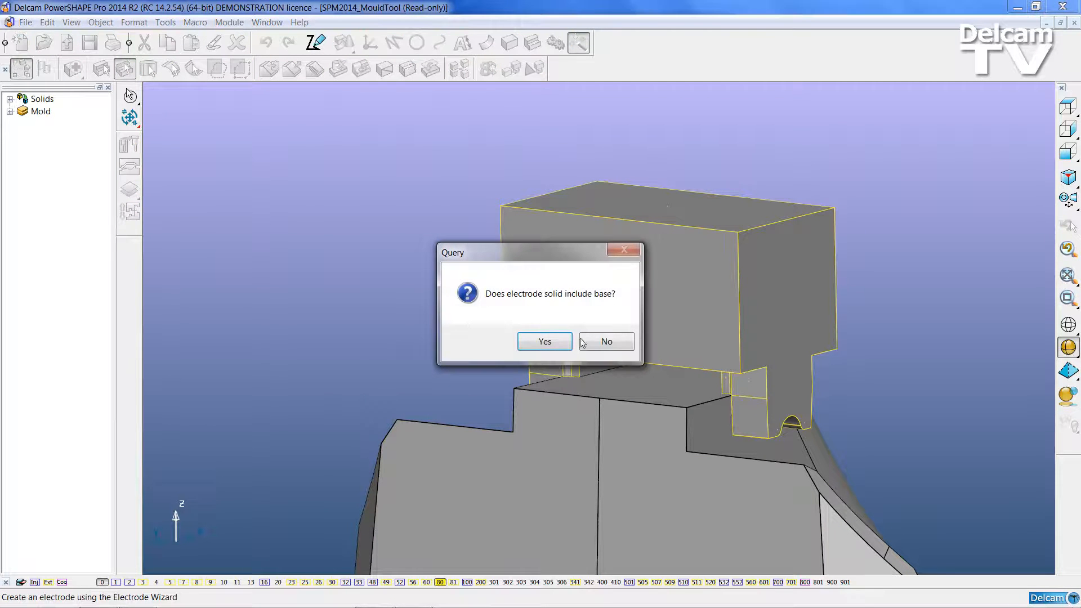
click(606, 342)
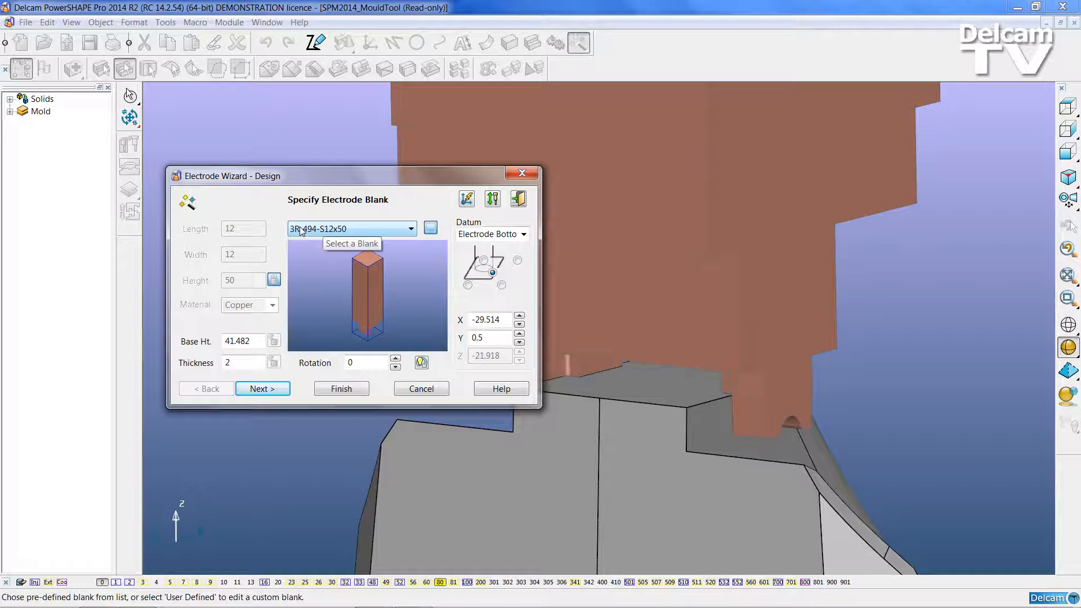
Inspect the 3R-494-S12x50 blank preview and simulate the electrode's motion along the burn vector.
mouse_move(389, 325)
middle_down()
mouse_move(382, 299)
mouse_move(369, 296)
mouse_move(370, 308)
mouse_move(383, 306)
mouse_move(374, 316)
mouse_move(359, 302)
mouse_move(379, 312)
middle_up()
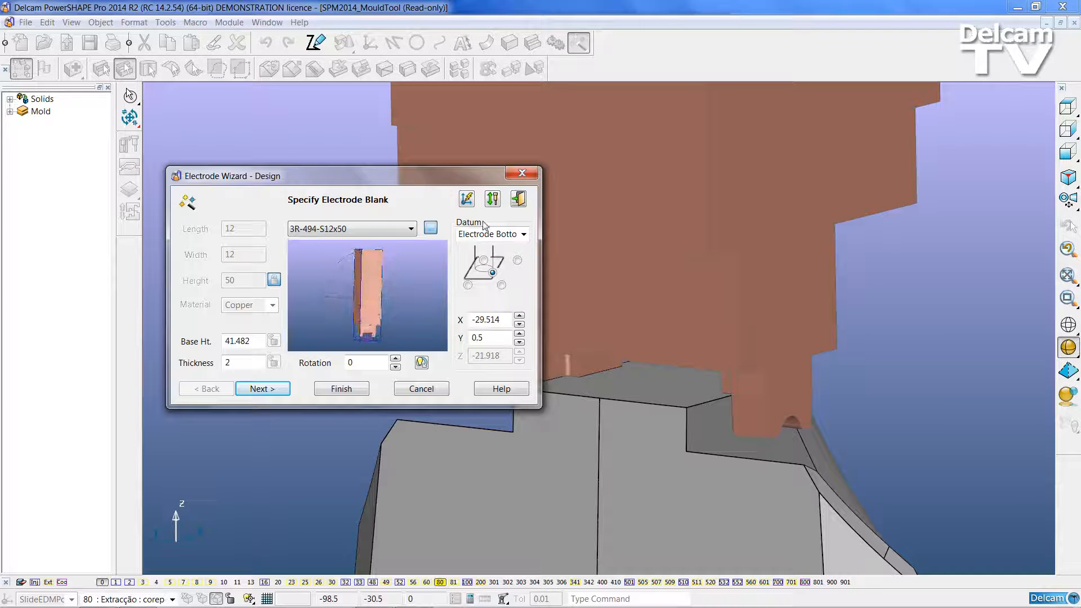
click(492, 200)
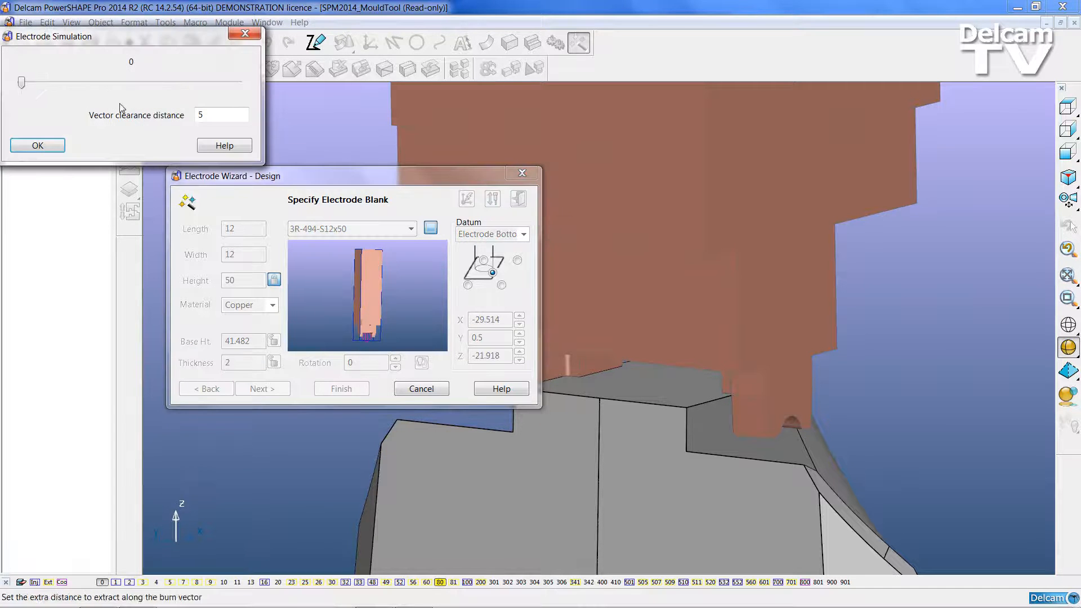
mouse_move(22, 85)
mouse_down()
mouse_move(90, 85)
mouse_move(24, 87)
mouse_up()
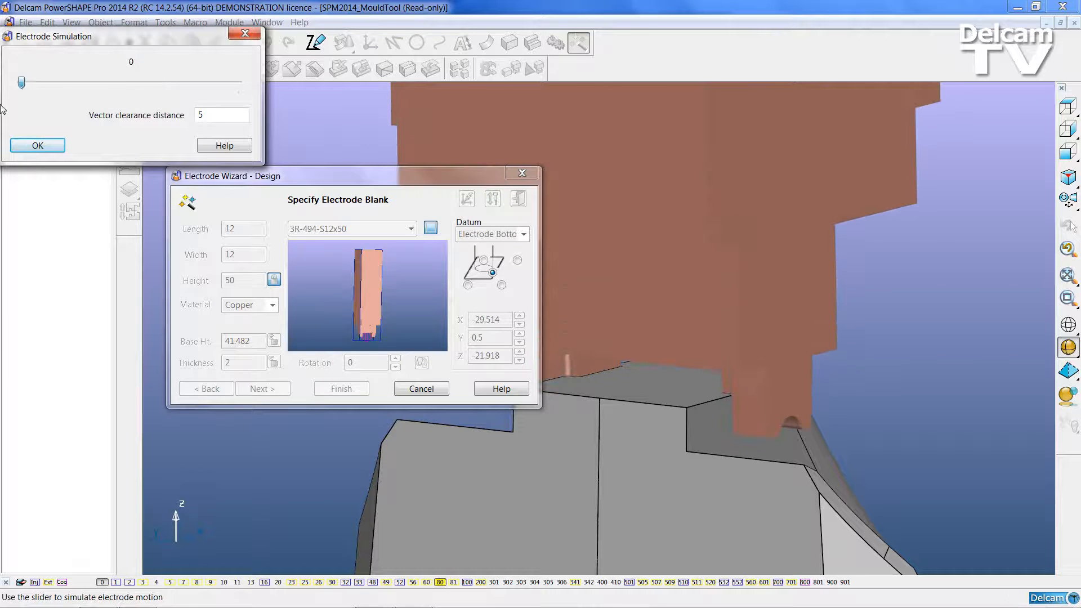
click(37, 146)
Accept the electrode blank and assign base holder 3R-491 from the System_3R catalogue.
click(260, 388)
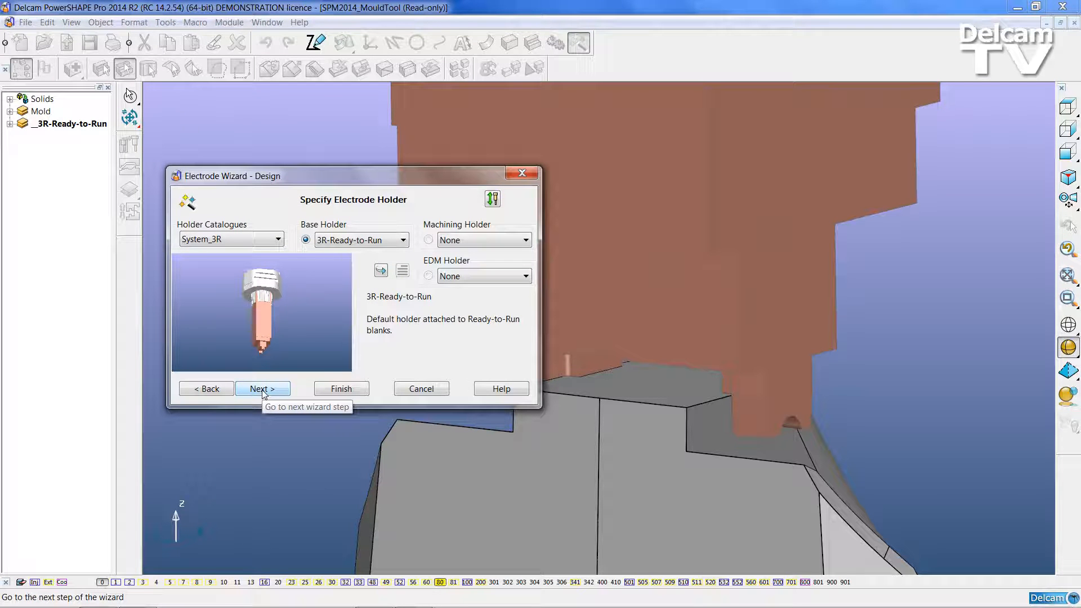
click(278, 239)
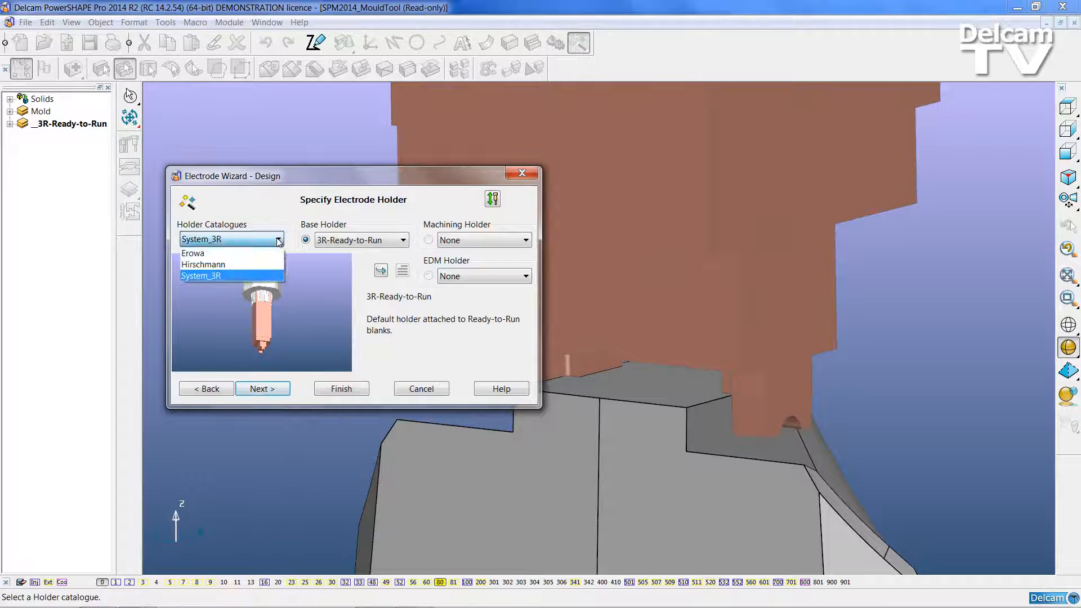
click(226, 275)
click(402, 241)
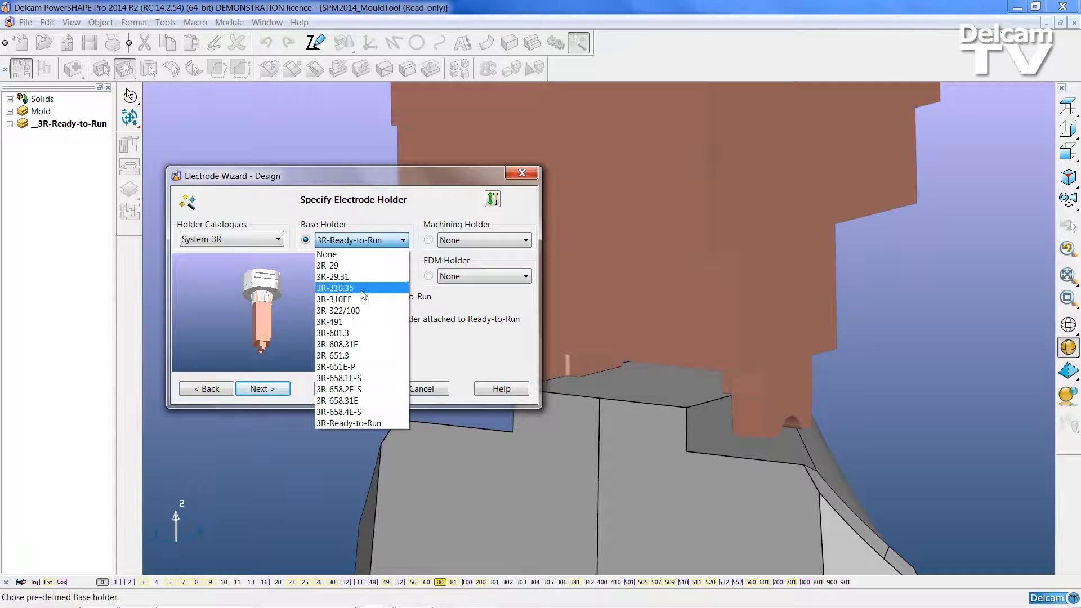
click(359, 323)
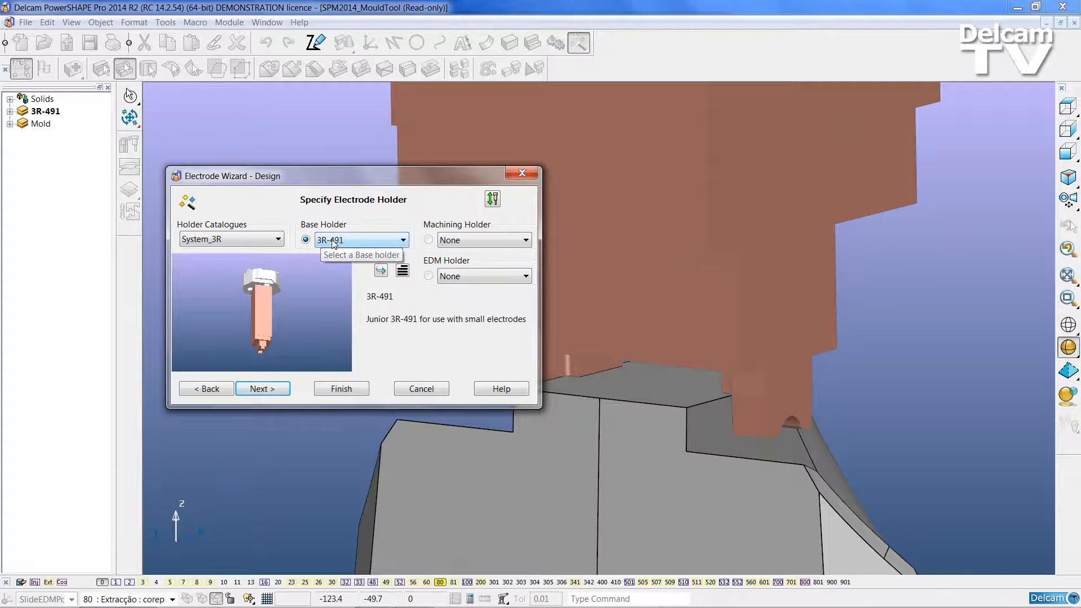
click(1068, 275)
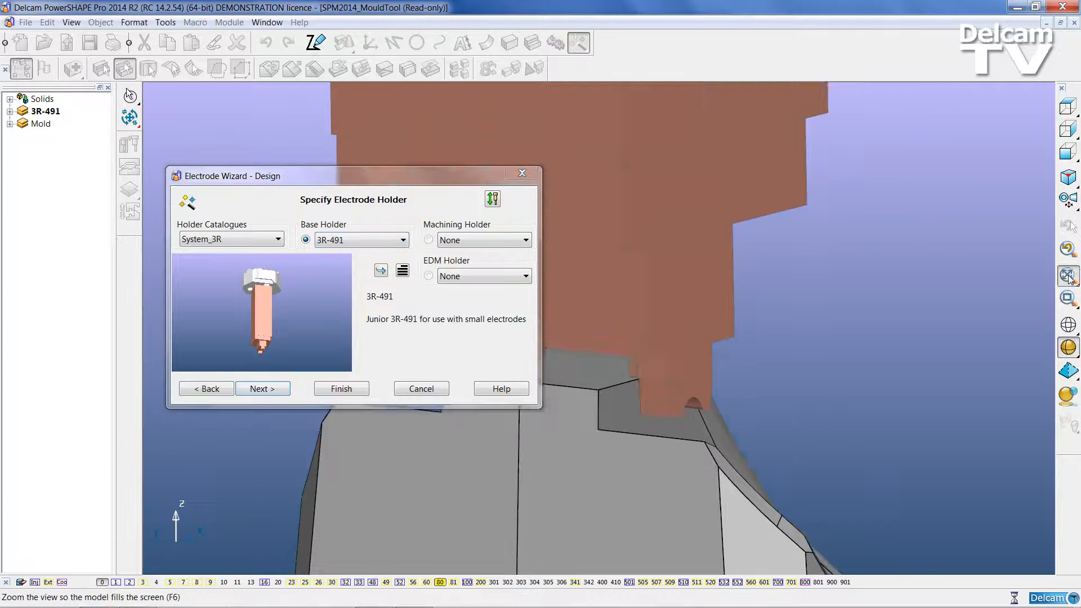
scroll(737, 405, up, 5)
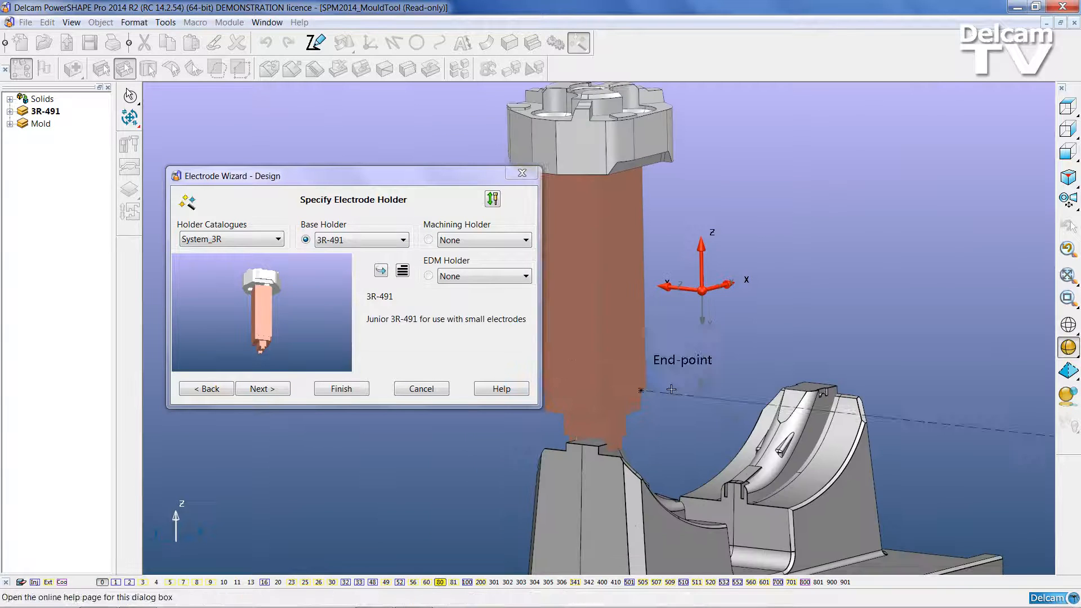
Complete the electrode with a setup sheet, the OPS undersize data set and no export, declining to create another electrode.
click(282, 389)
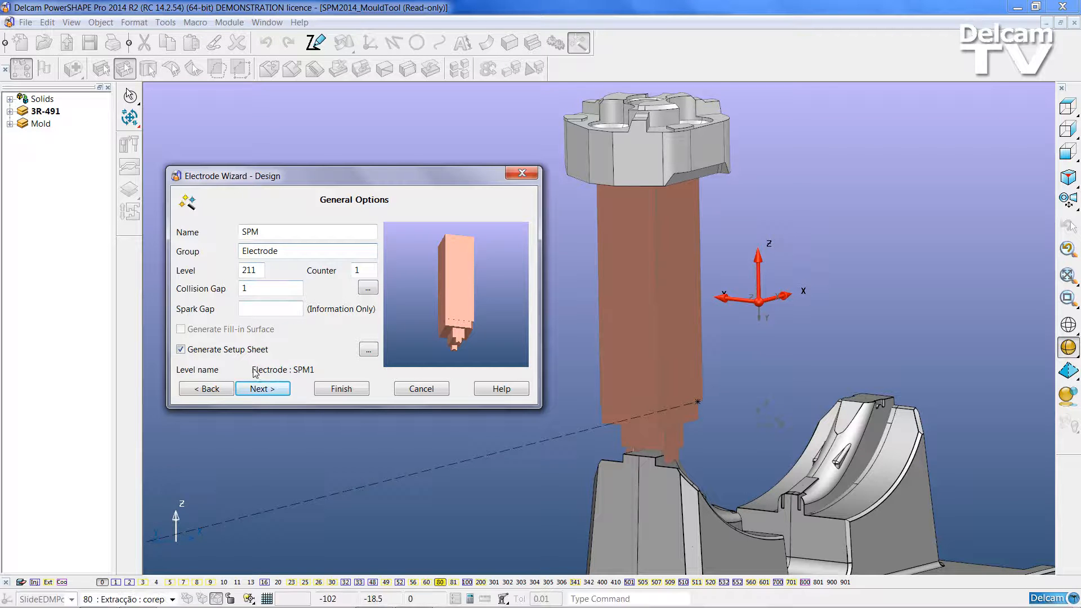
click(264, 389)
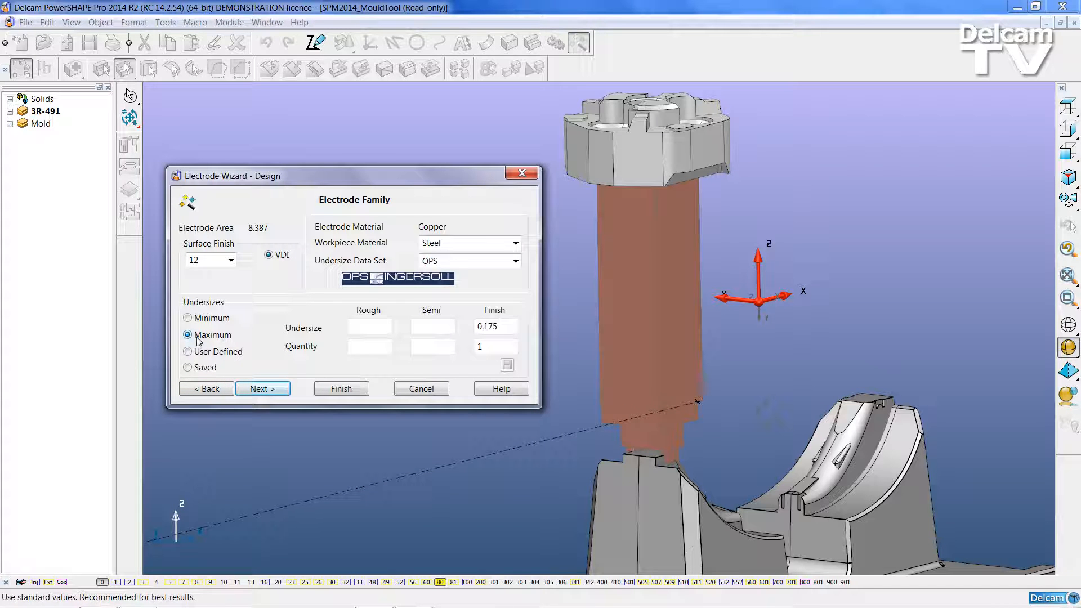
click(515, 261)
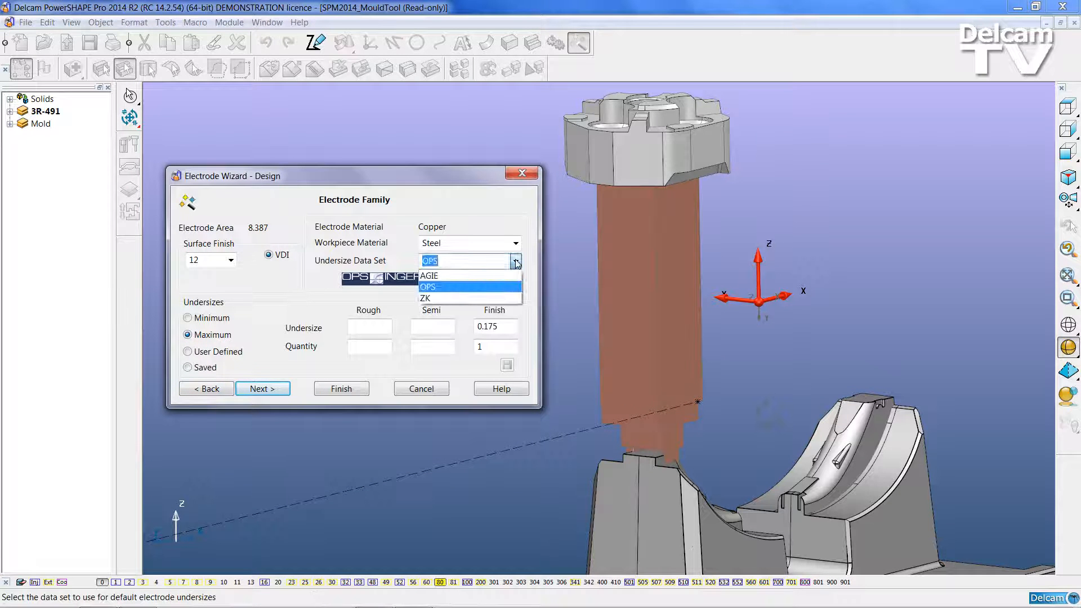
click(450, 288)
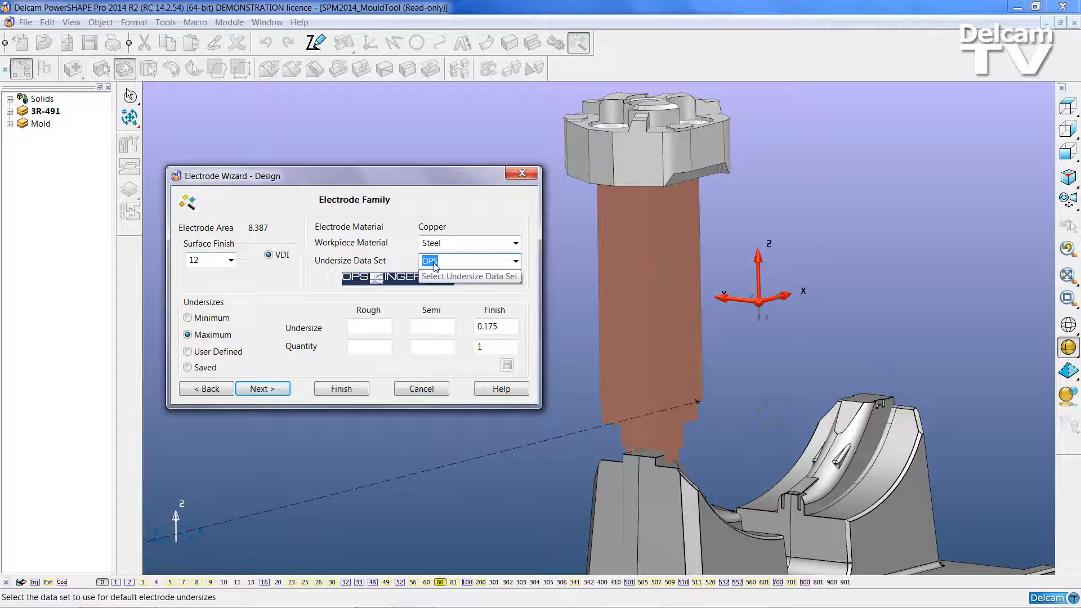
click(281, 391)
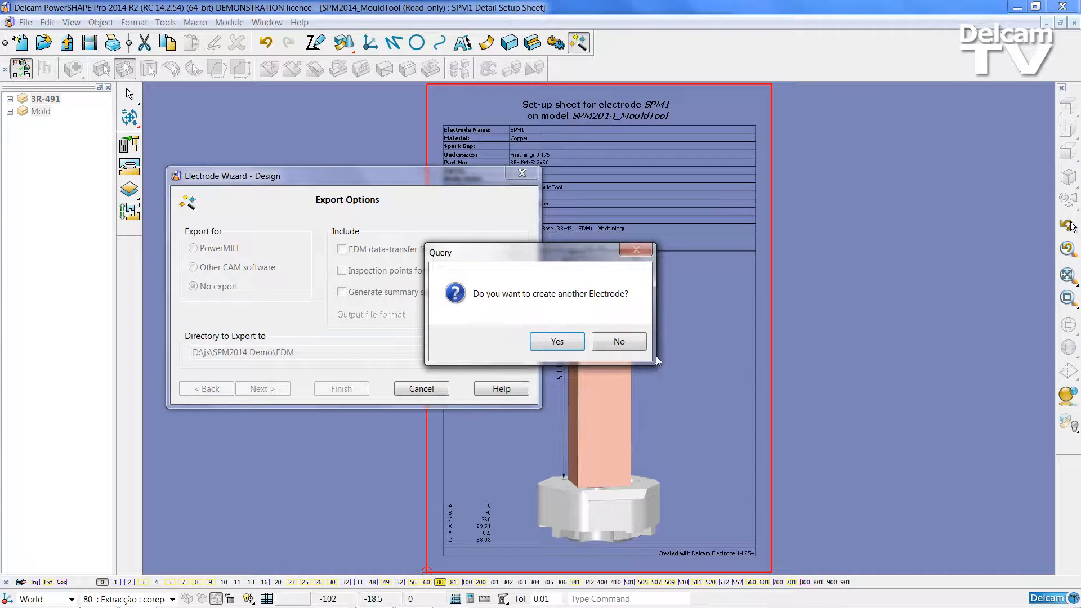
click(619, 341)
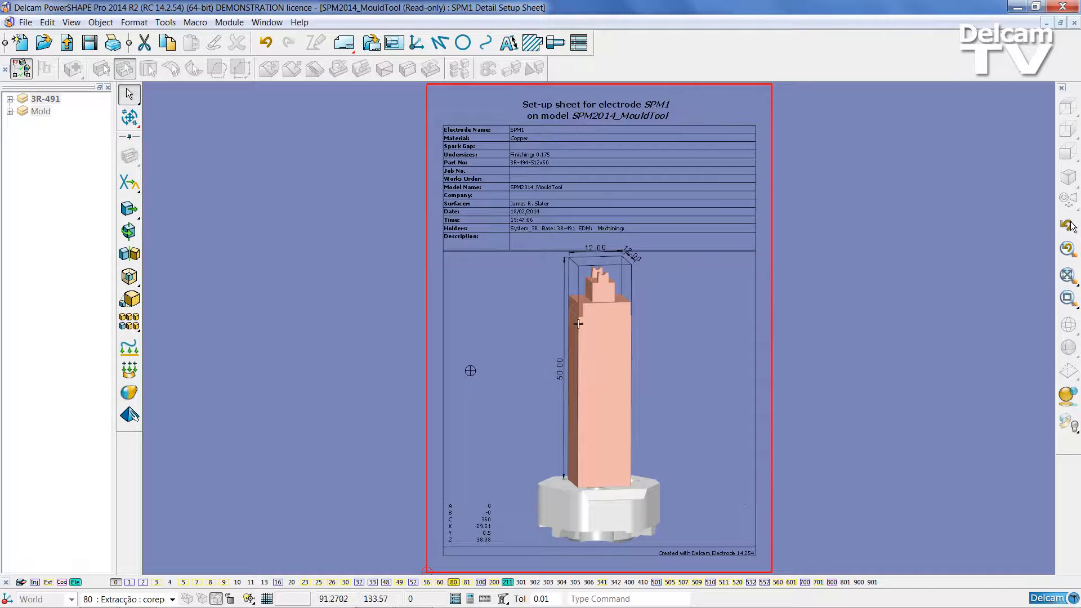
Review the Electrode GA Setup Sheet and return to the SPM2014_MouldTool model window.
key(alt+w)
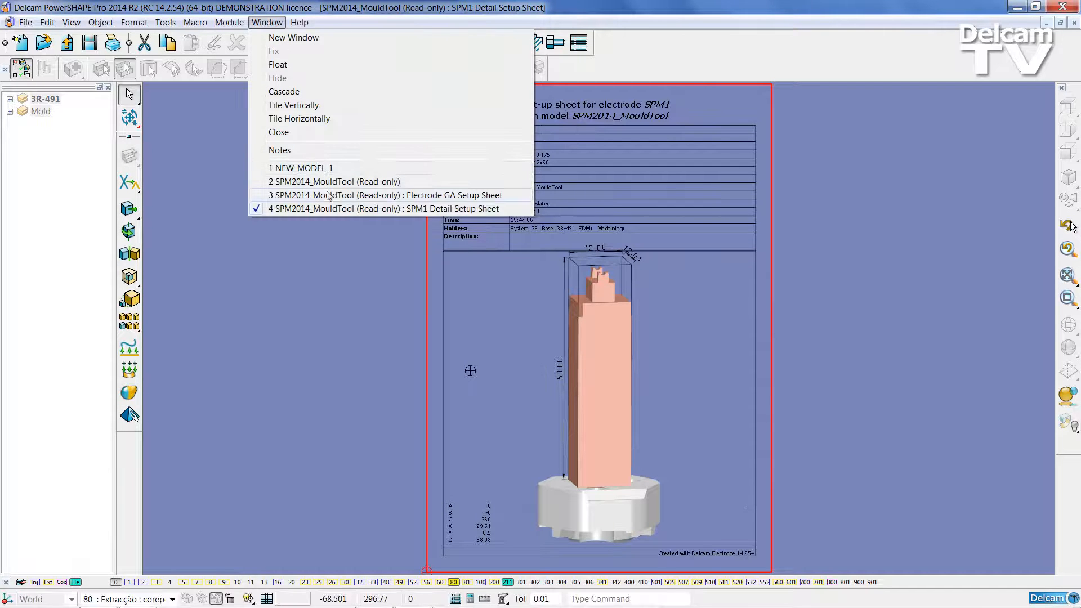
key(3)
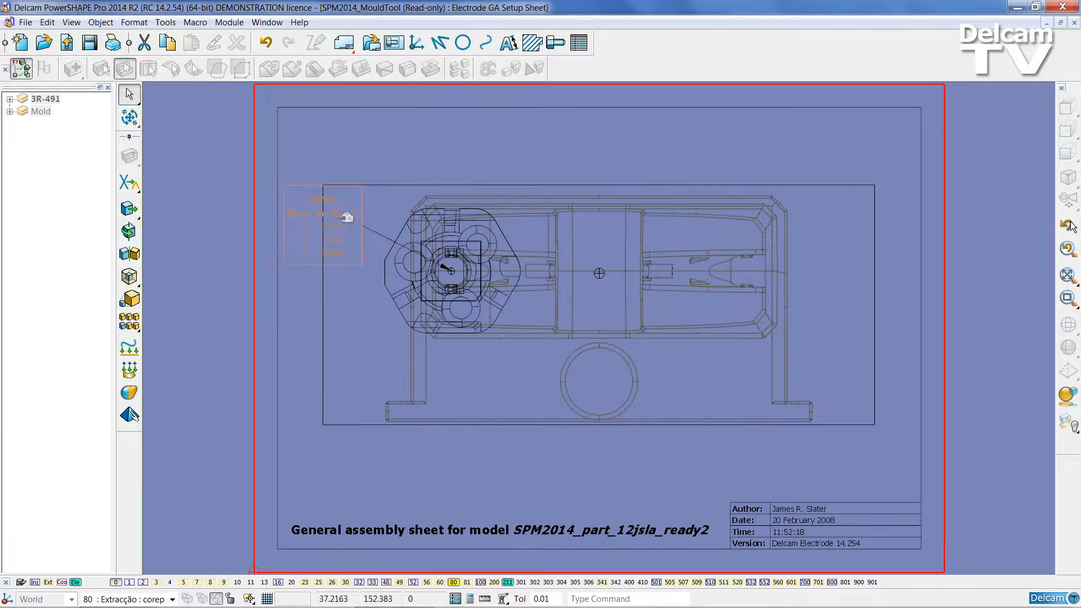
click(267, 22)
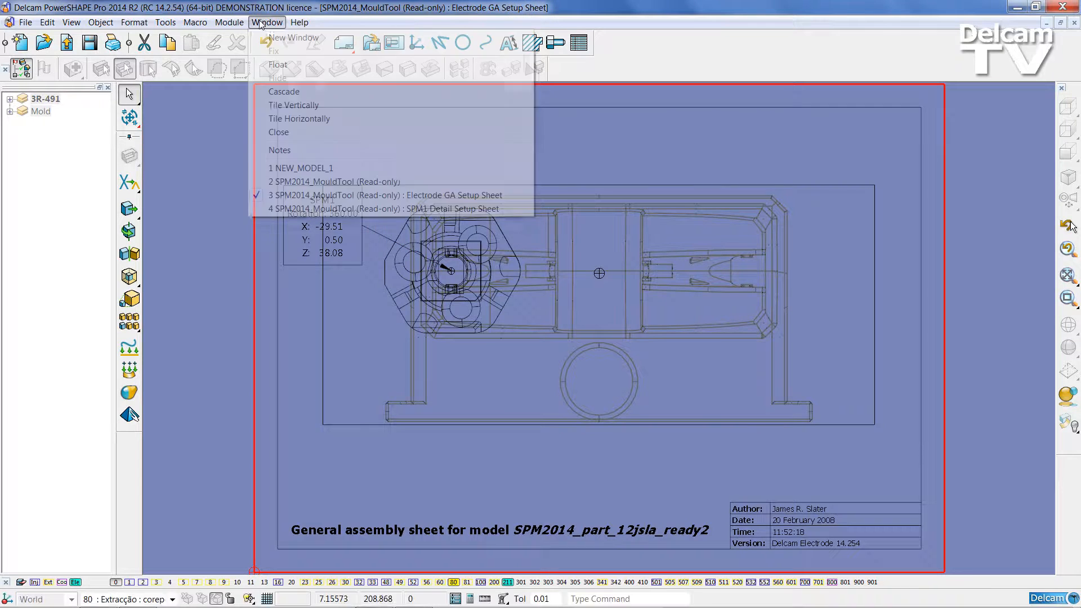
click(336, 181)
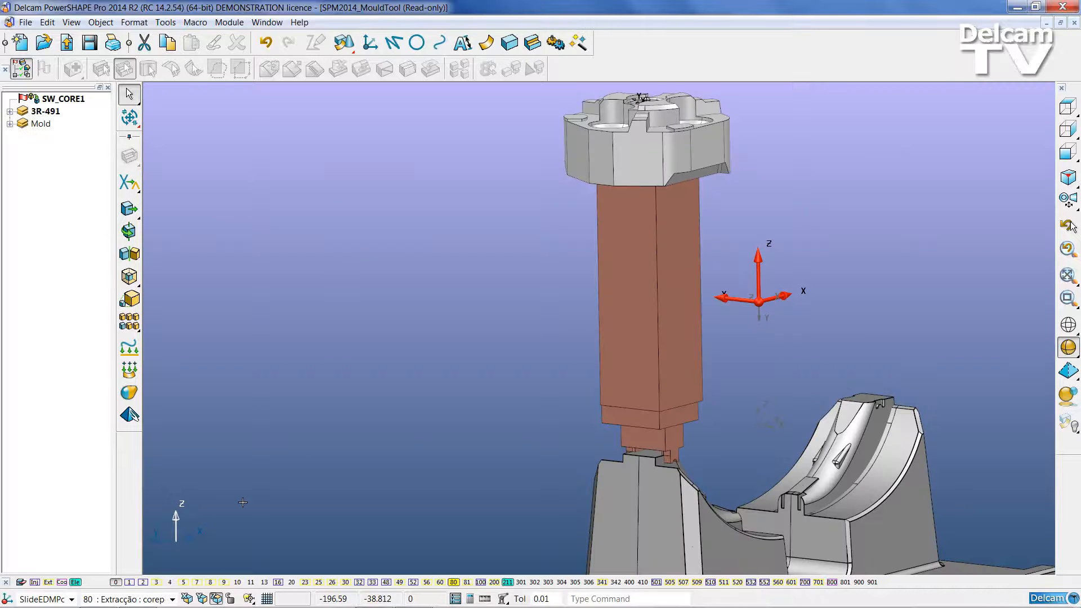
Hide the electrode level group so that only the mould slide core is displayed.
click(76, 583)
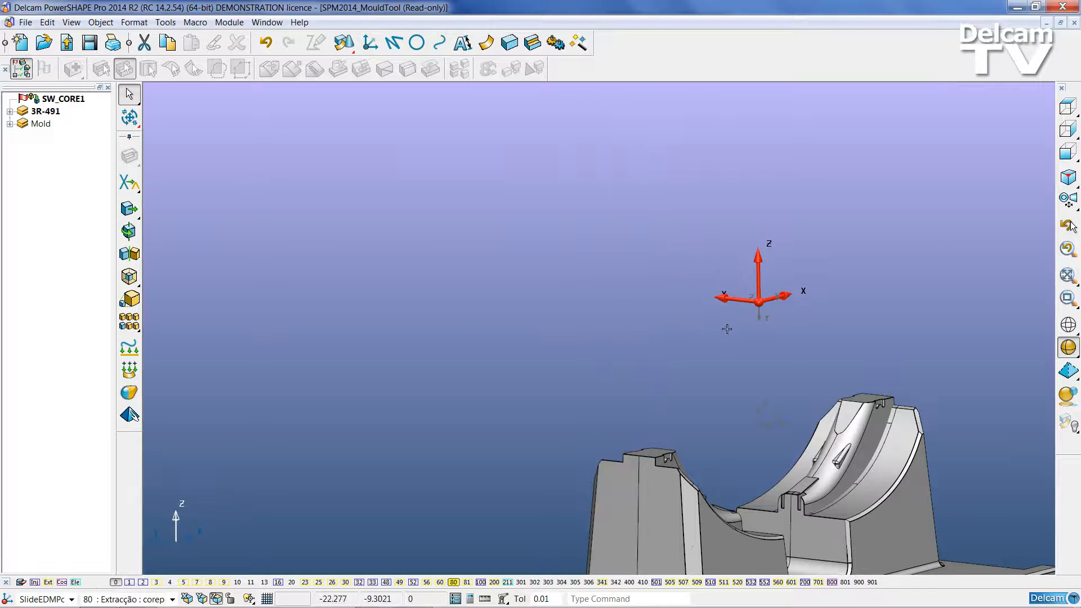
click(1068, 106)
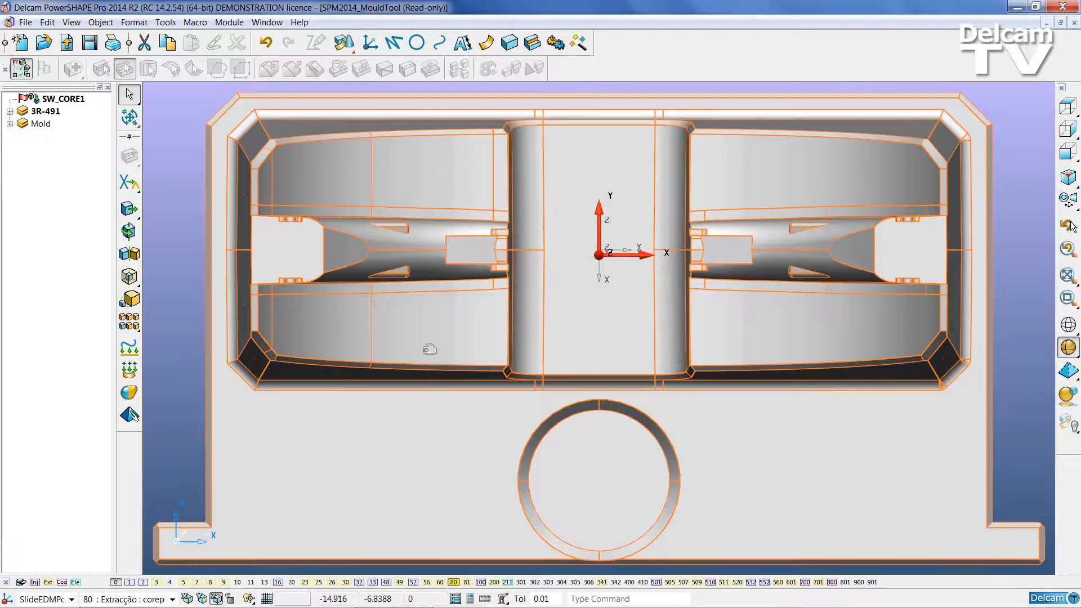
click(1069, 223)
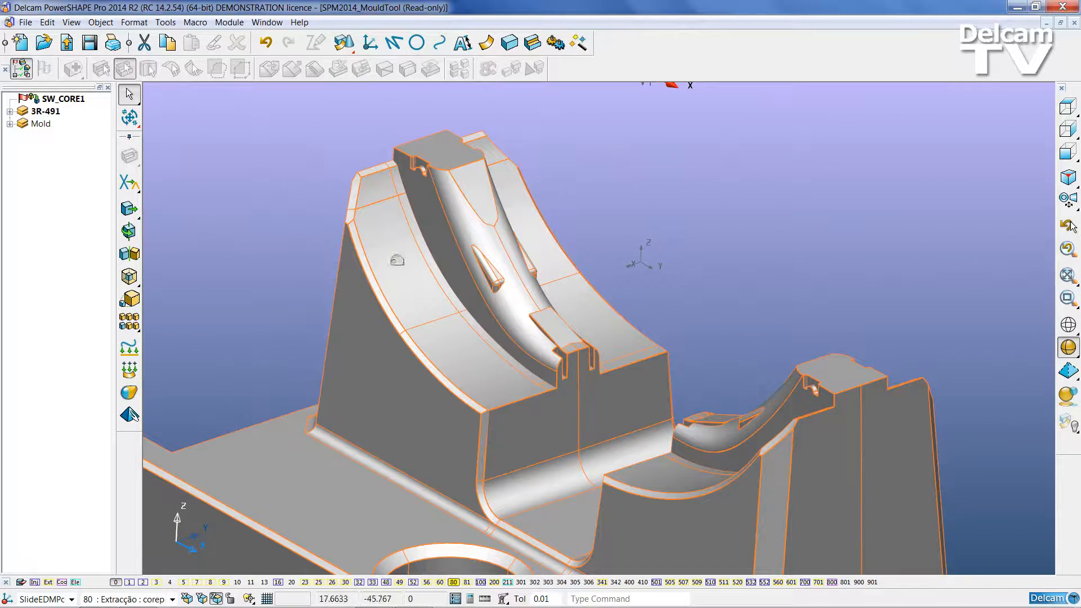
click(1069, 225)
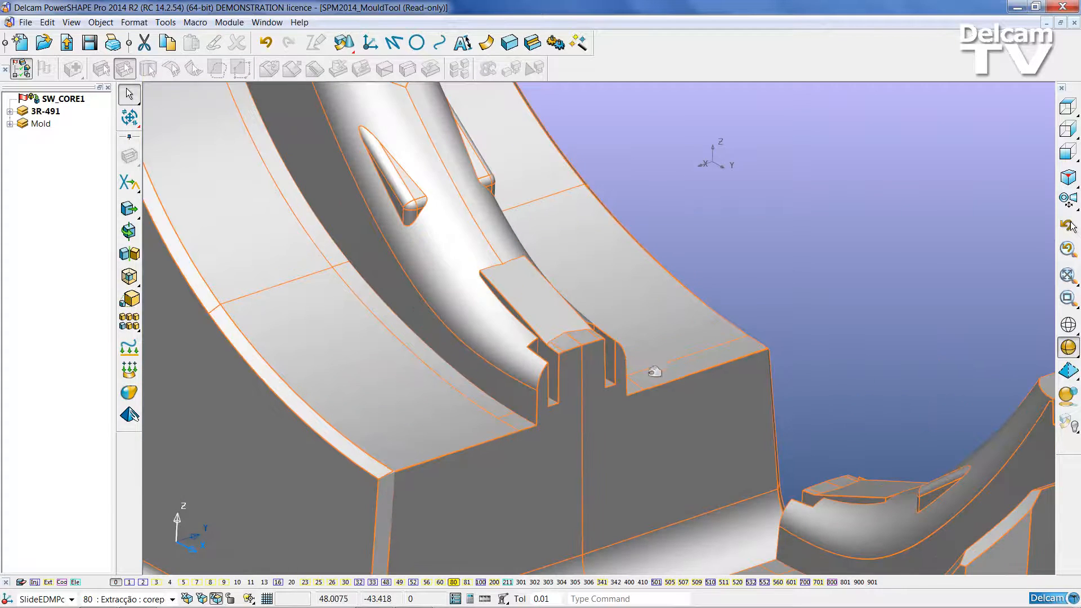
Select the slide core's flat top face and one lower face on each side of the central rib.
click(653, 371)
middle_drag(653, 372, 487, 434)
click(412, 200)
middle_drag(412, 200, 441, 438)
click(473, 447)
middle_drag(471, 355, 521, 403)
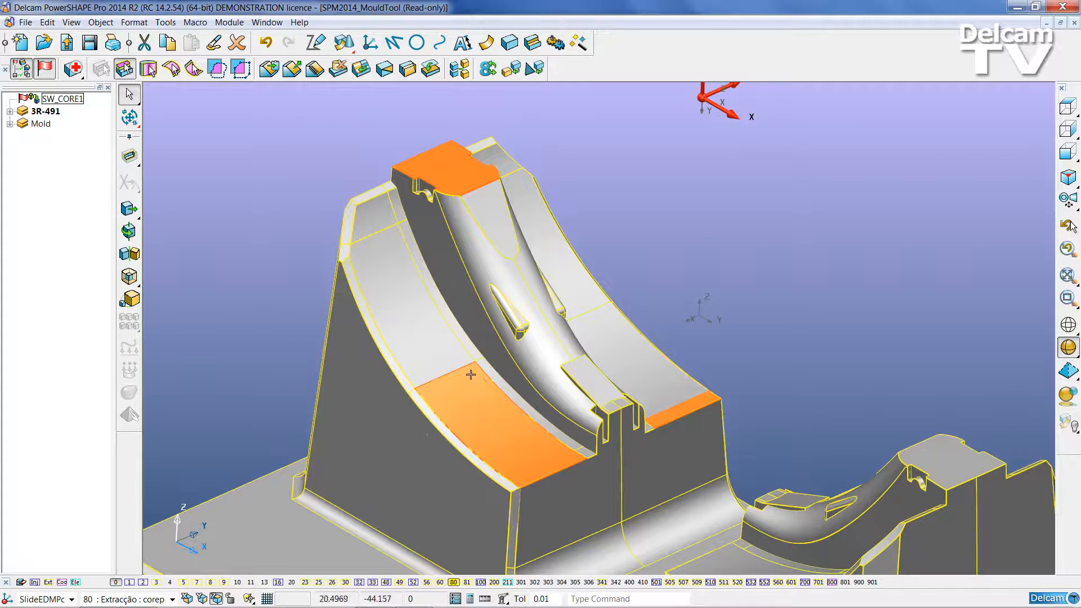
Create a solid core from the selected faces with an oversize of 1, raising the block height to 25.
click(510, 43)
mouse_move(129, 278)
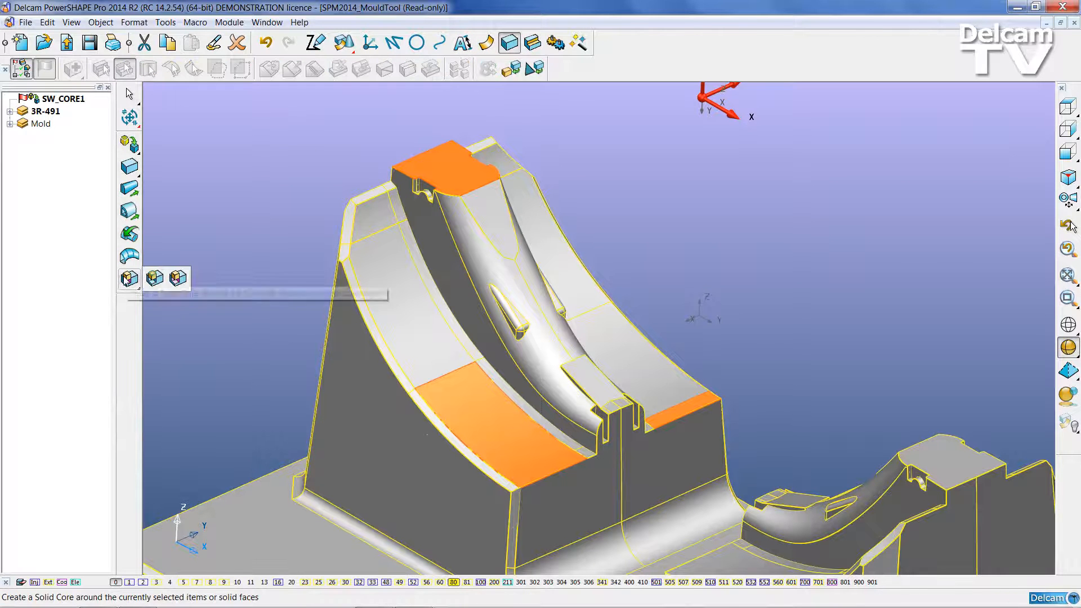
click(178, 277)
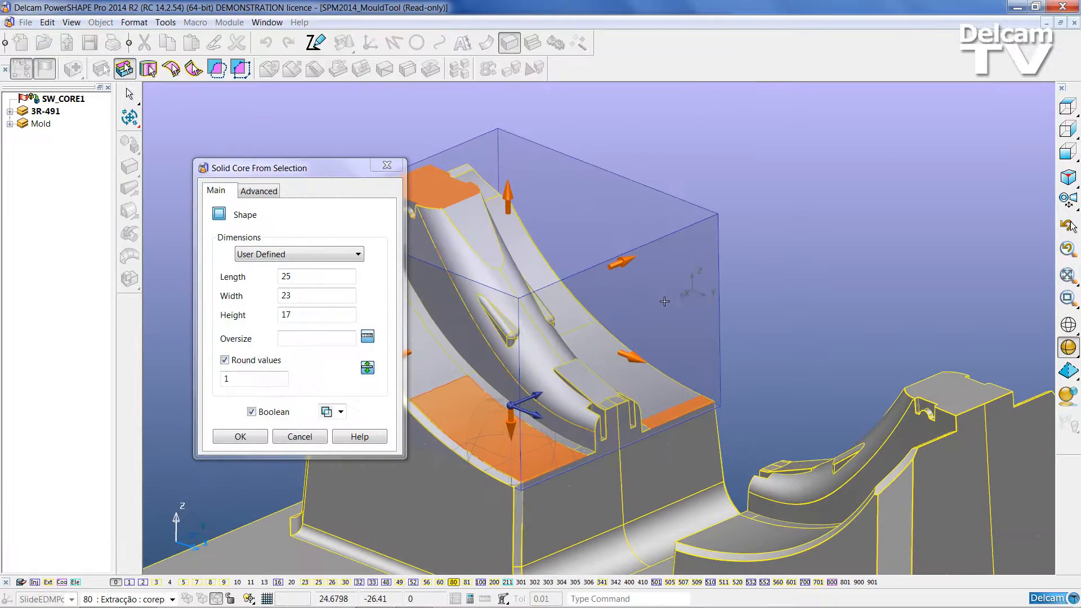
click(288, 337)
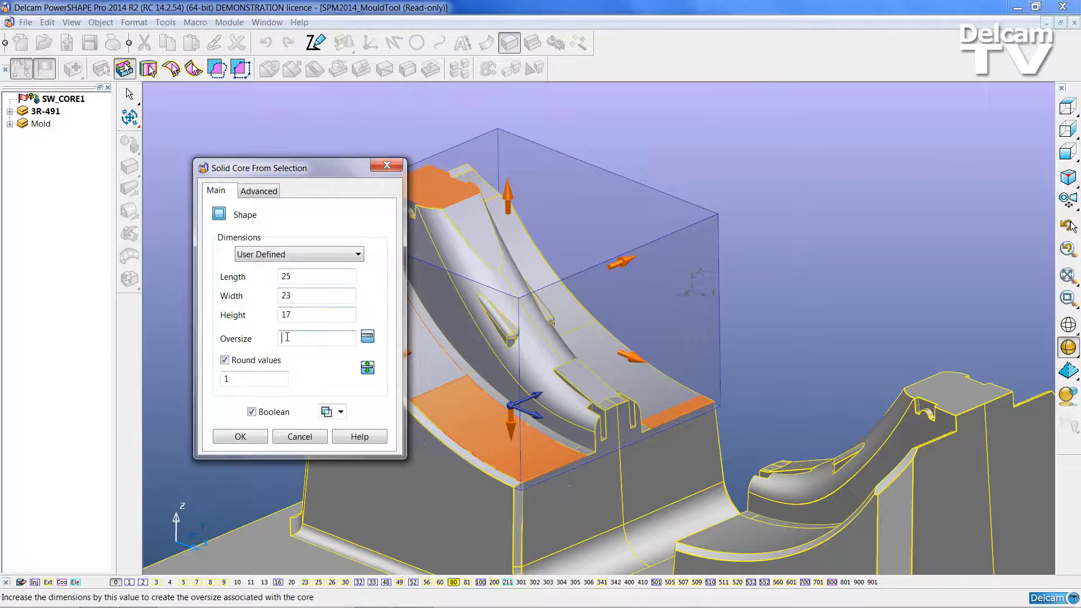
text(1)
click(298, 316)
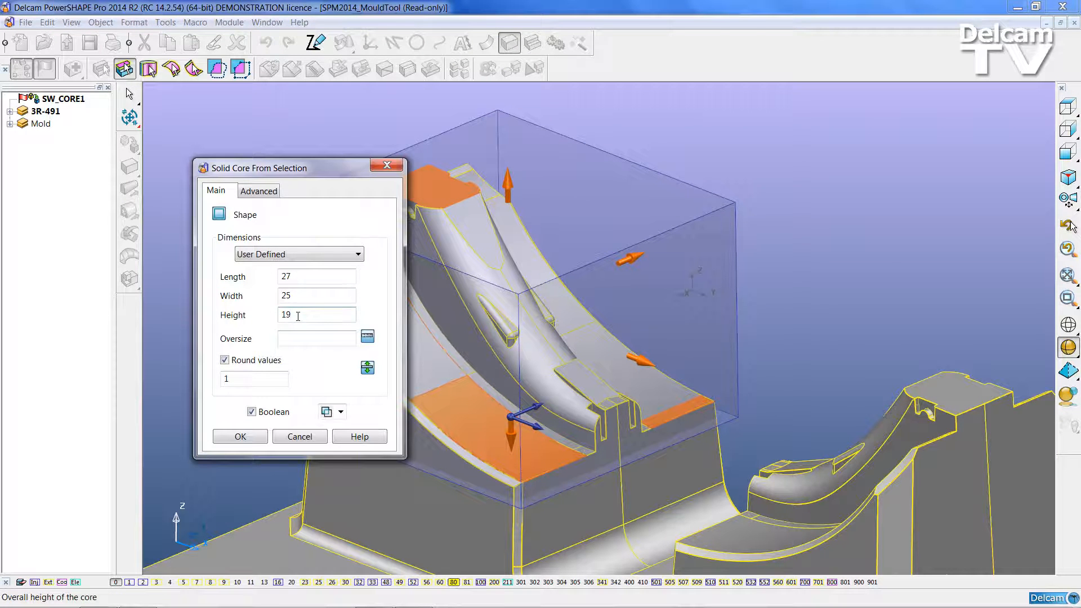
drag(522, 181, 516, 138)
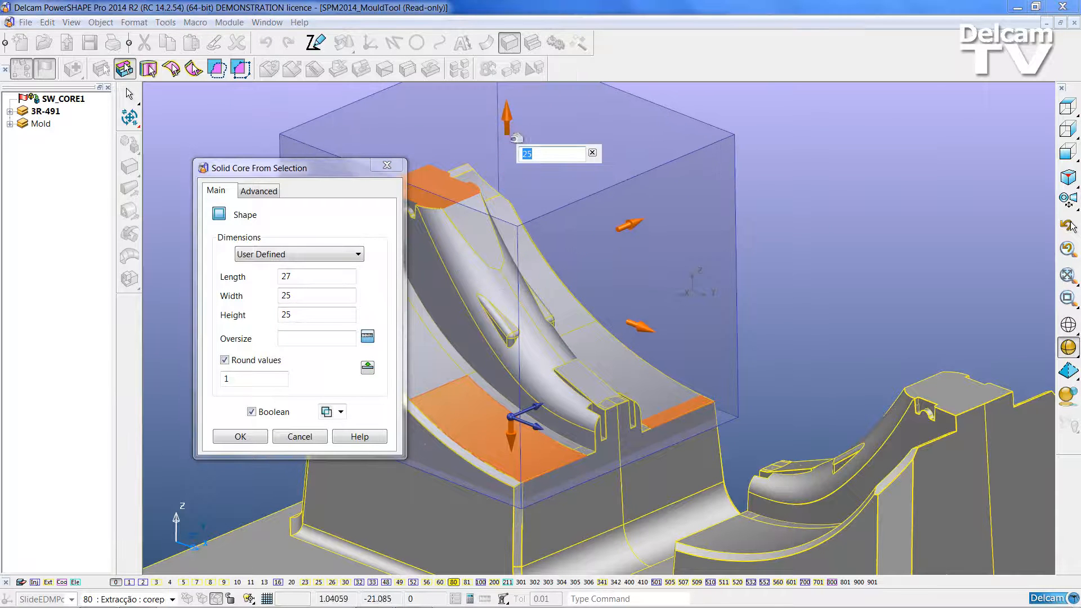
click(241, 436)
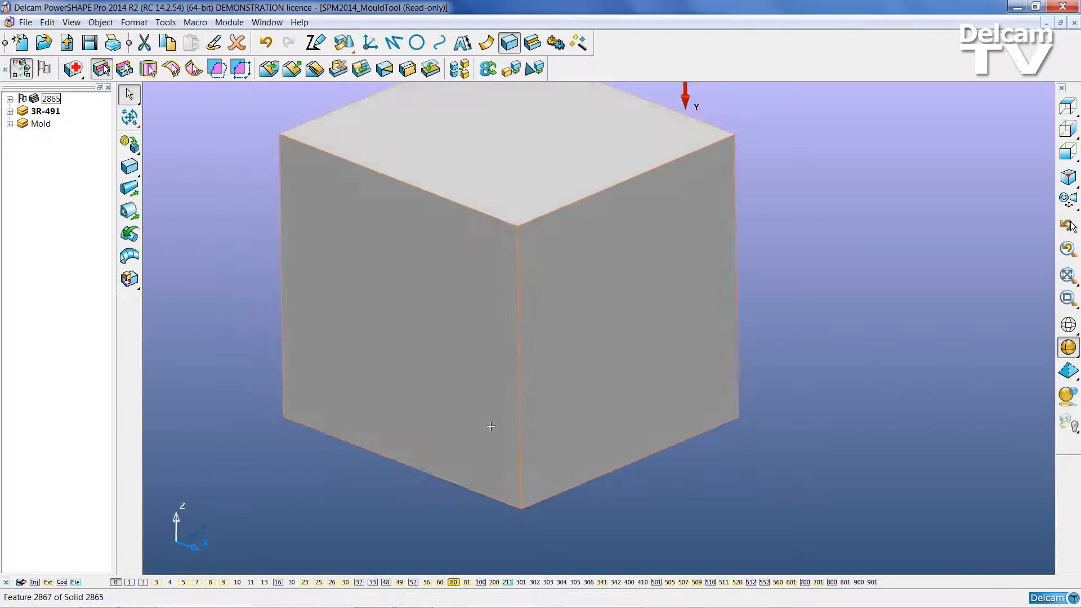
Select the inner pocket wall and adjoining chamfer faces along one long side of the solid core.
middle_drag(490, 426, 526, 307)
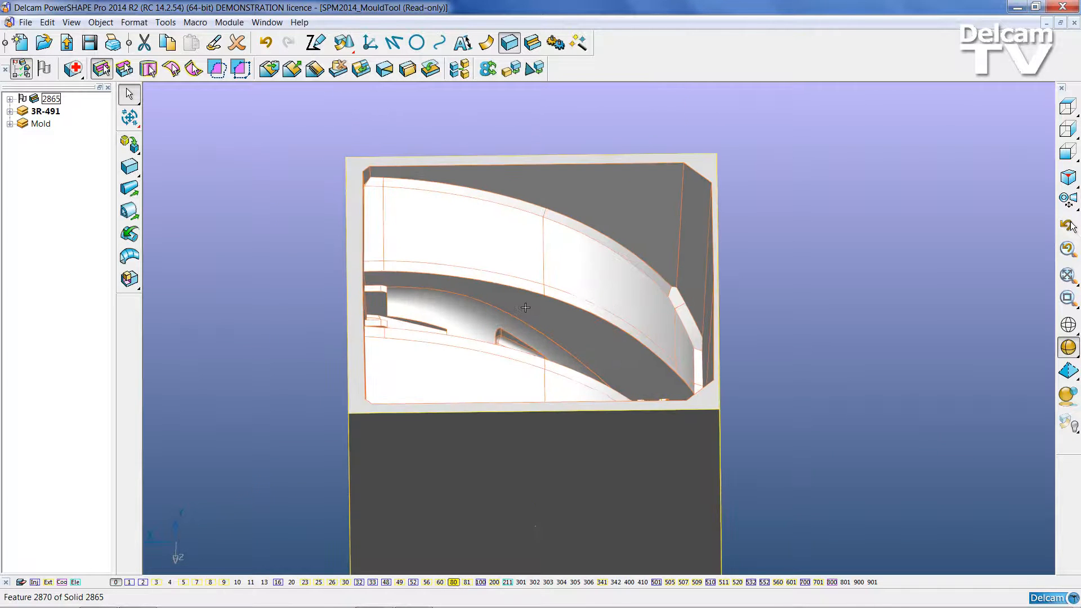
click(217, 68)
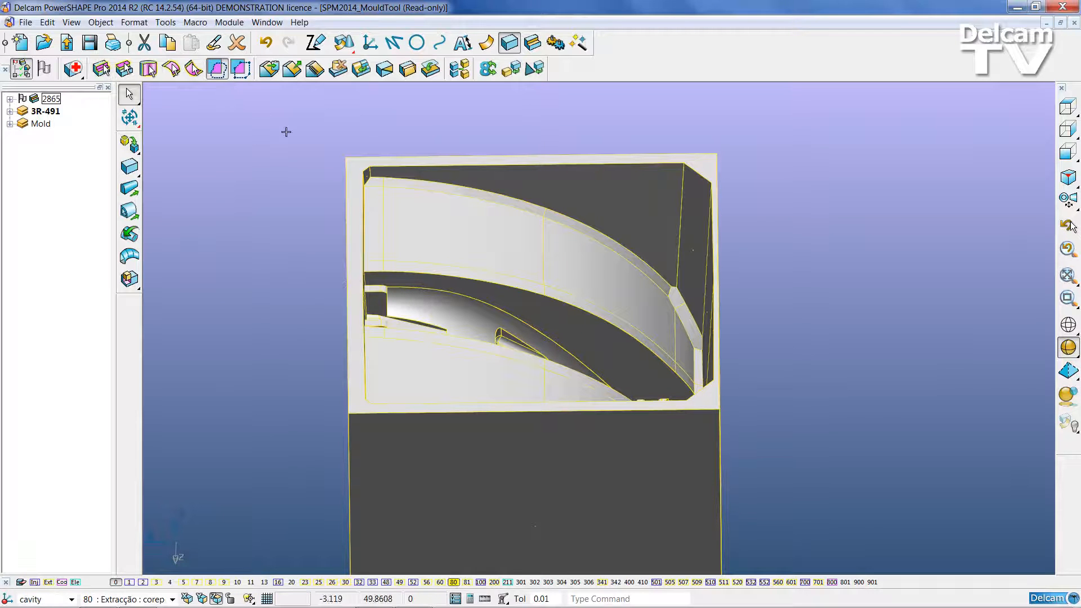
mouse_move(540, 257)
mouse_down()
mouse_move(666, 341)
mouse_move(705, 316)
mouse_move(708, 120)
mouse_up()
mouse_move(633, 183)
middle_down()
mouse_move(557, 191)
mouse_move(654, 235)
middle_up()
scroll(709, 321, up, 3)
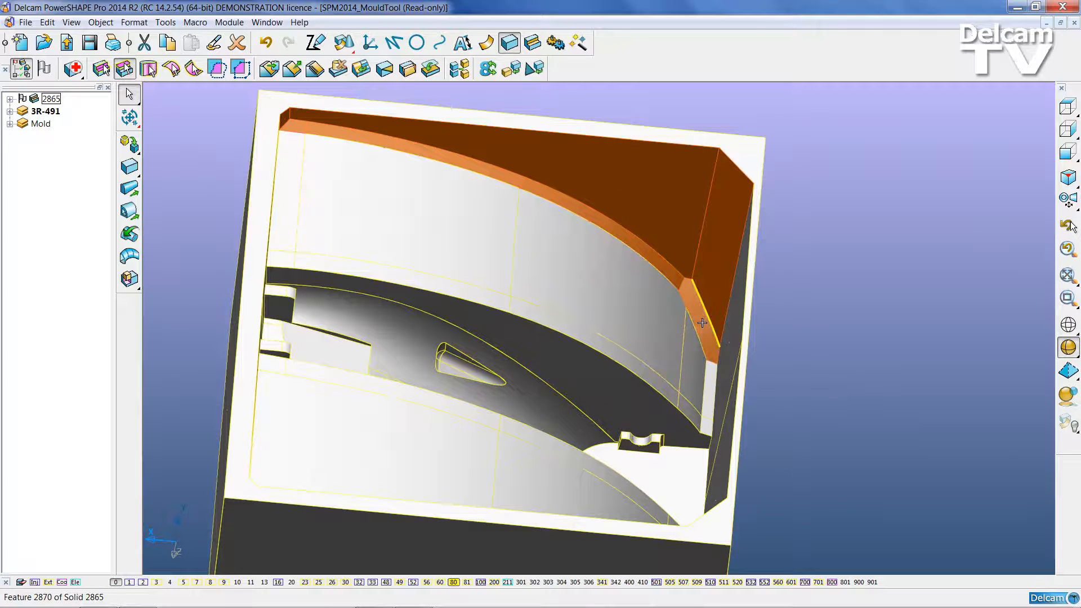
middle_drag(699, 313, 654, 340)
scroll(502, 231, down, 2)
middle_drag(501, 231, 514, 209)
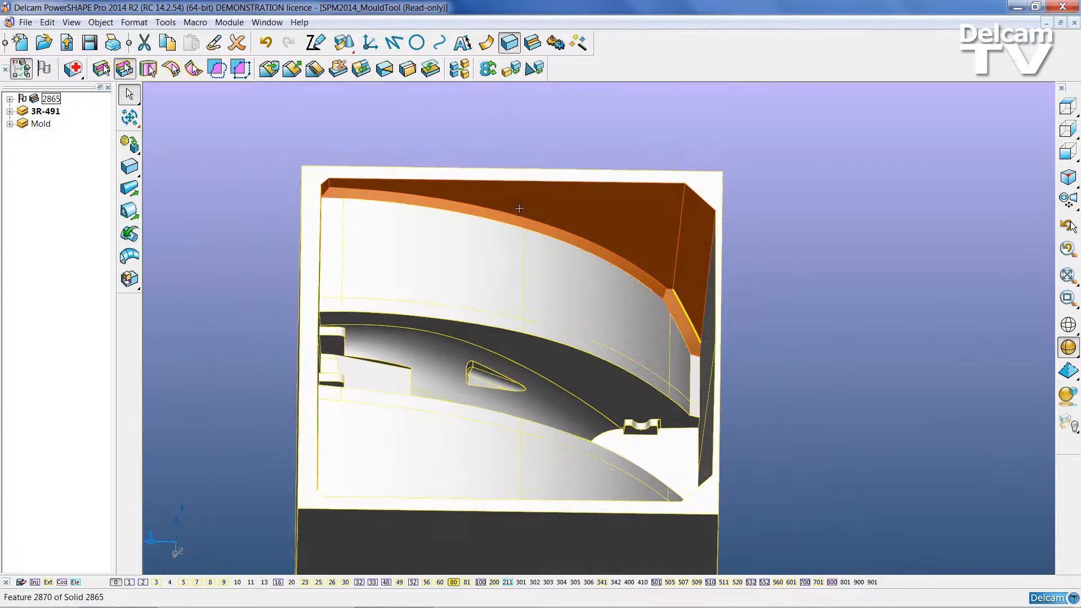
Replace the selected pocket wall faces with the block's outer side face at zero offset.
click(124, 68)
middle_drag(471, 155, 510, 330)
click(520, 359)
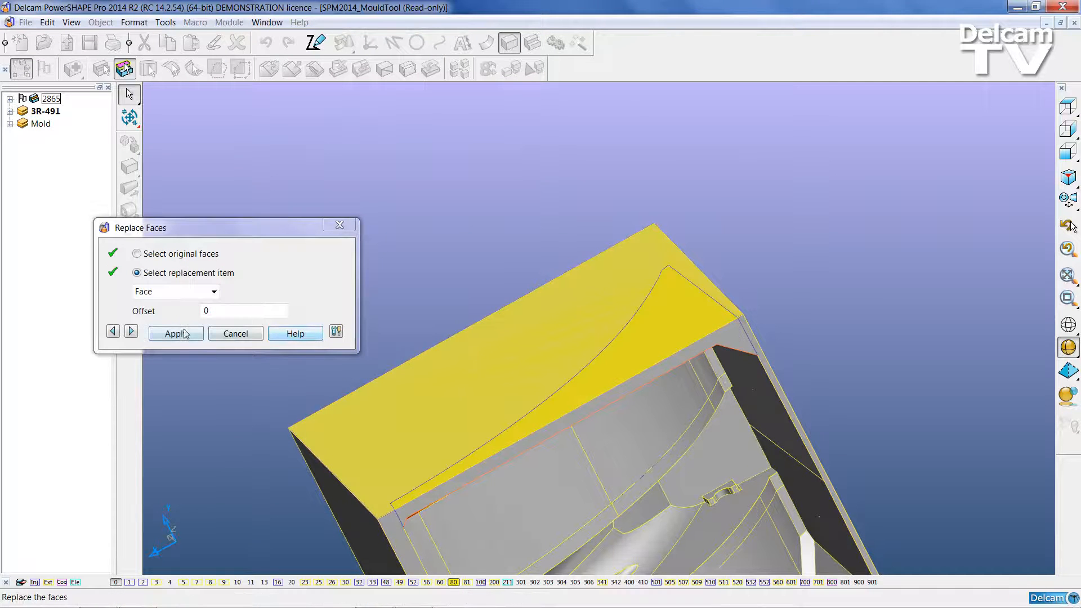
click(176, 333)
click(636, 342)
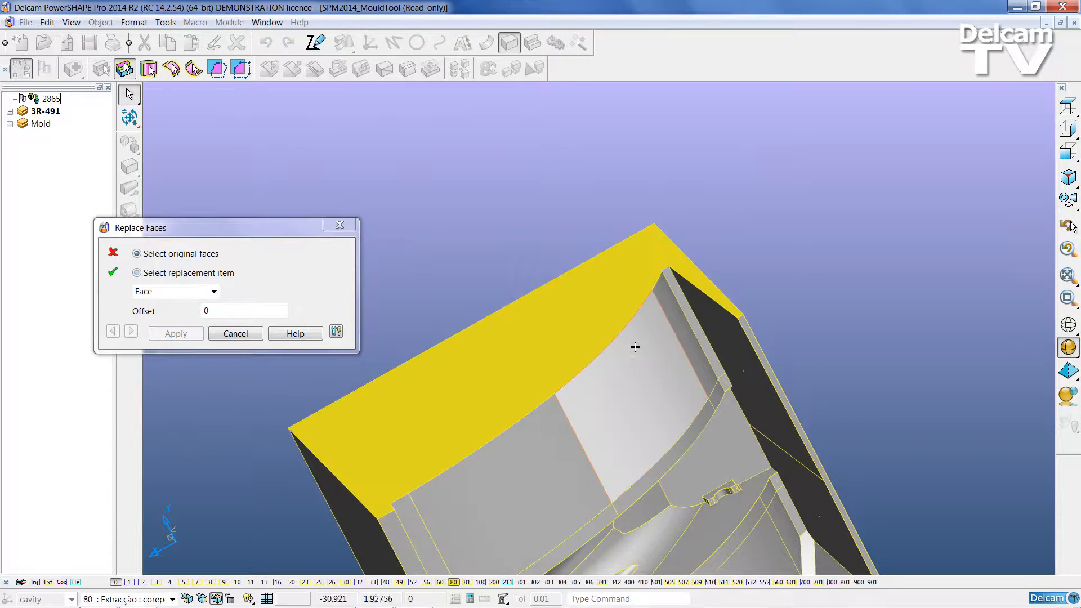
middle_drag(612, 348, 521, 406)
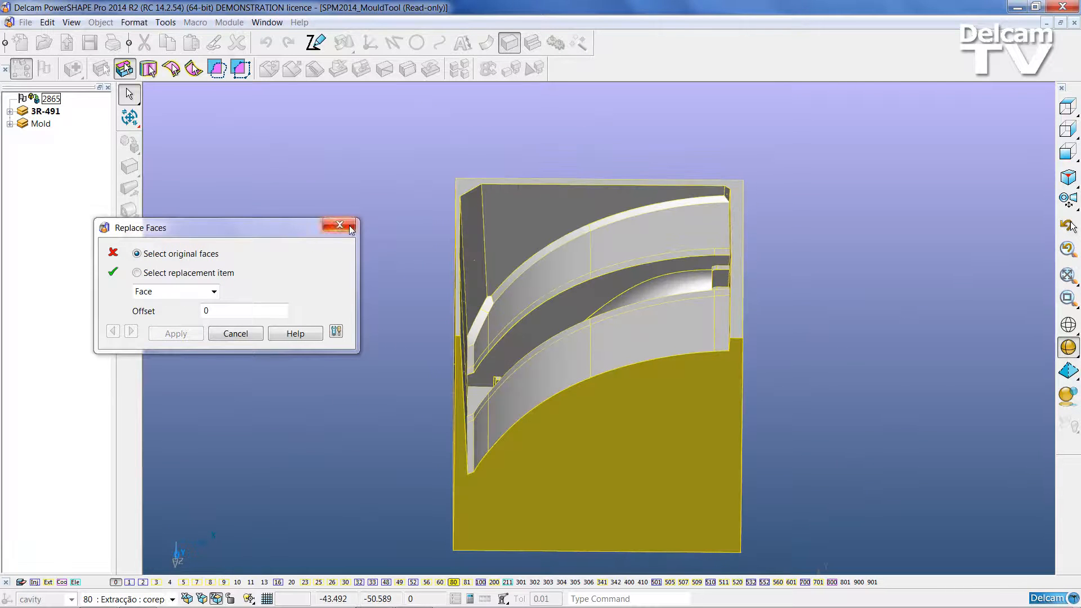
key(Escape)
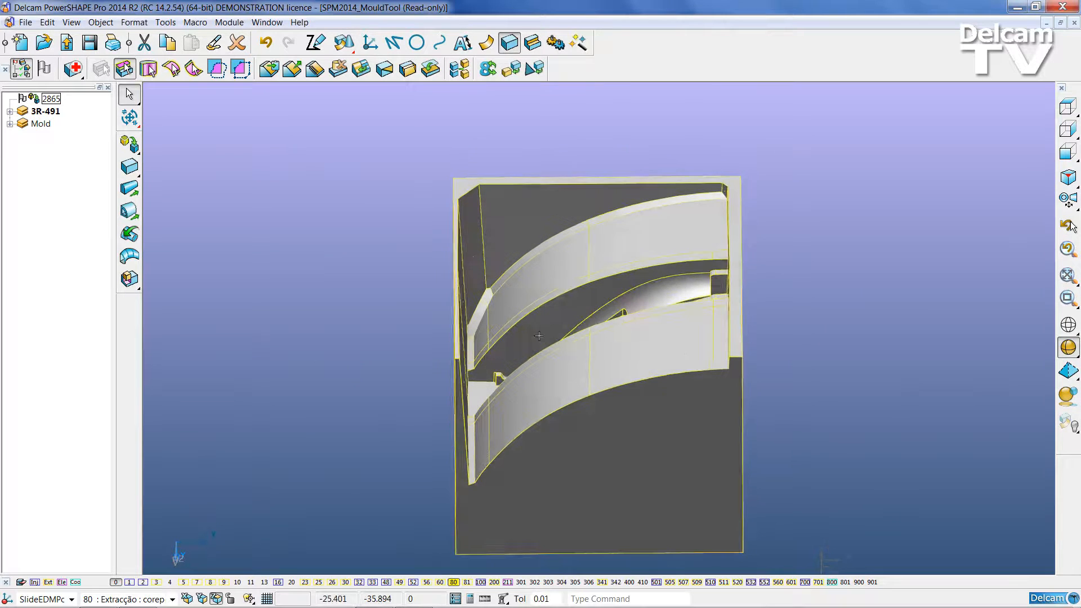
Replace the inner wall and chamfer faces along the opposite long side with that side's outer block face.
scroll(564, 291, up, 3)
click(219, 69)
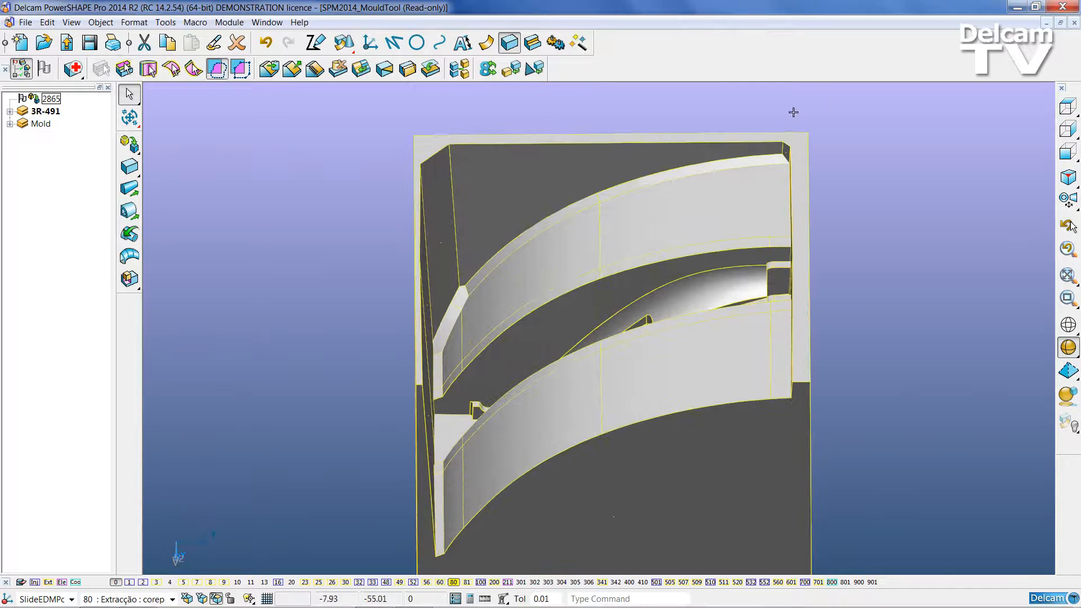
mouse_move(500, 309)
mouse_down()
mouse_move(439, 363)
mouse_move(421, 239)
mouse_move(425, 113)
mouse_up()
middle_drag(477, 149, 536, 182)
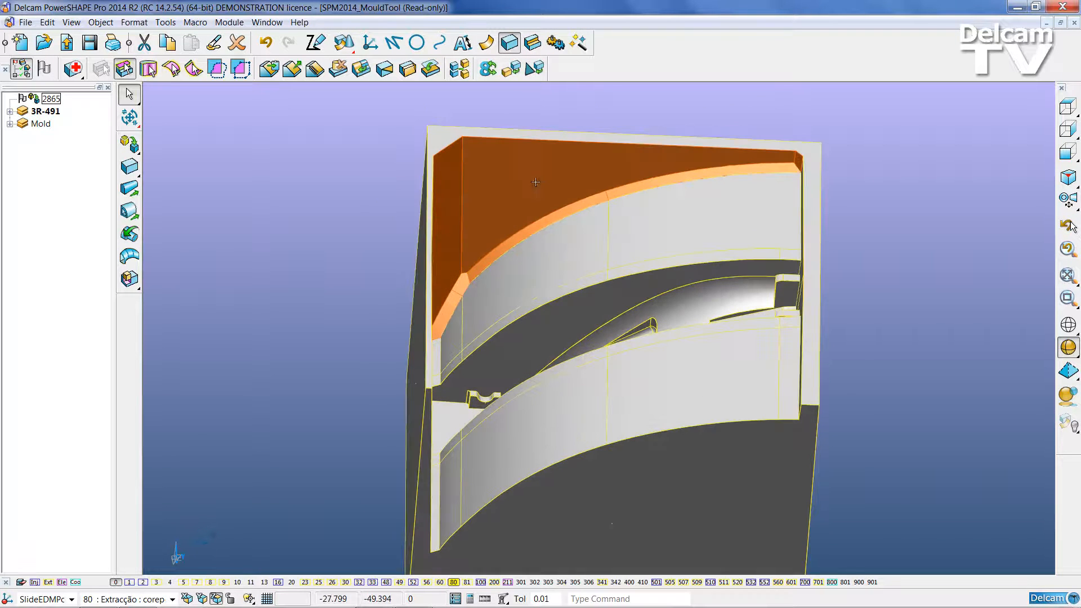
click(431, 70)
middle_drag(529, 115, 534, 315)
click(512, 290)
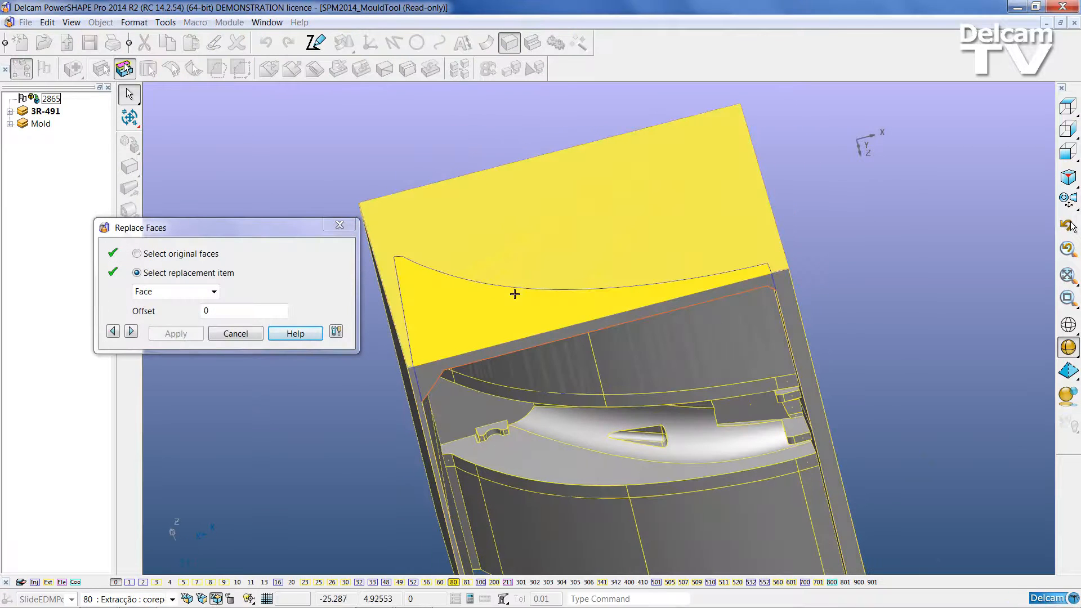
click(175, 334)
Replace the two inner faces of the end lip beside the upright tabs with the block's outer end face.
middle_drag(868, 422, 483, 273)
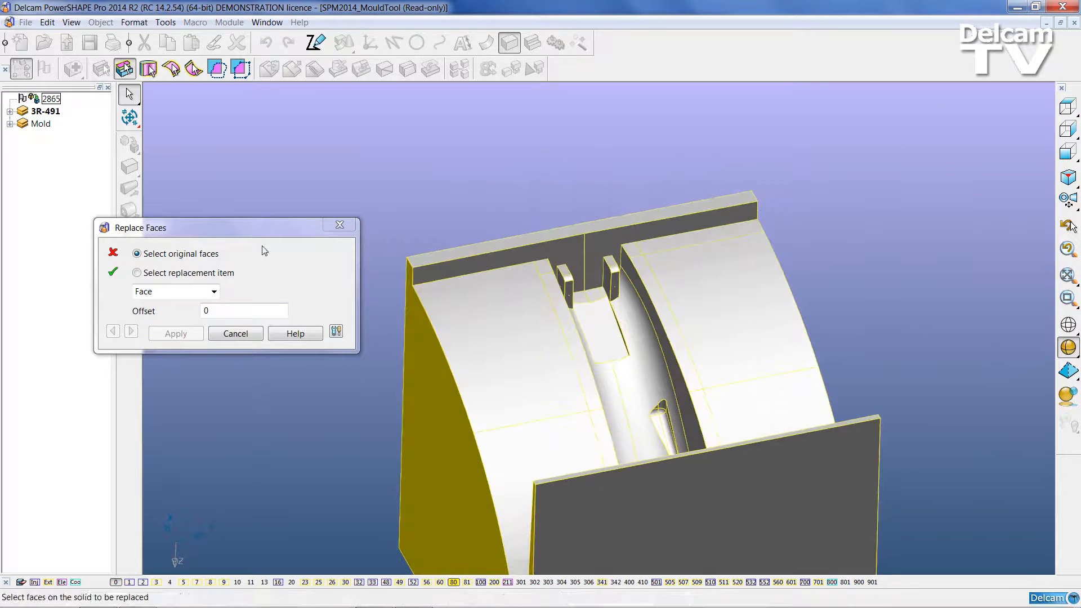
scroll(565, 307, up, 4)
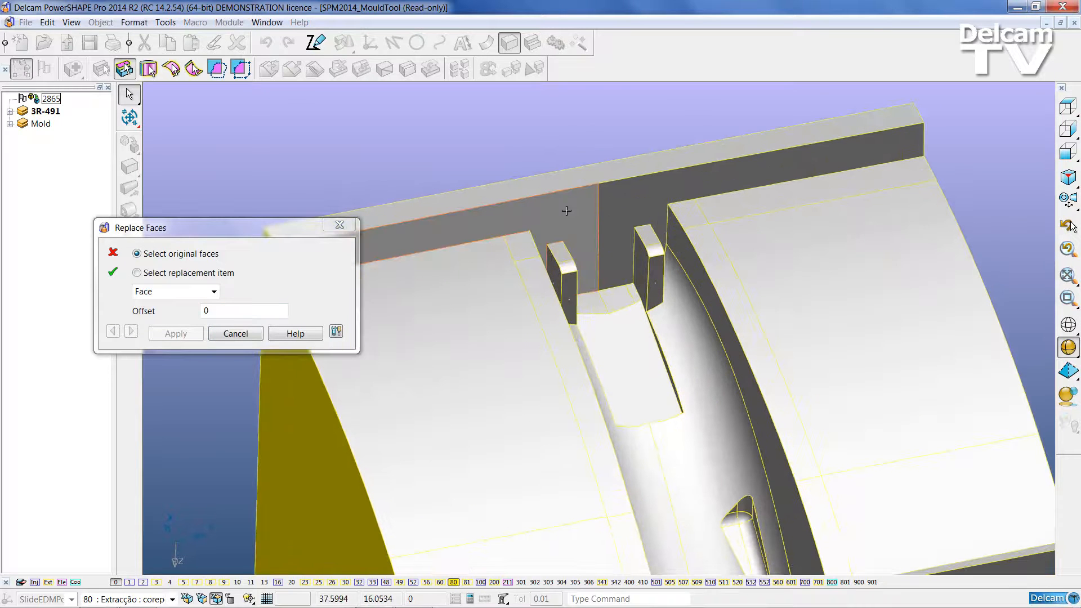
click(595, 209)
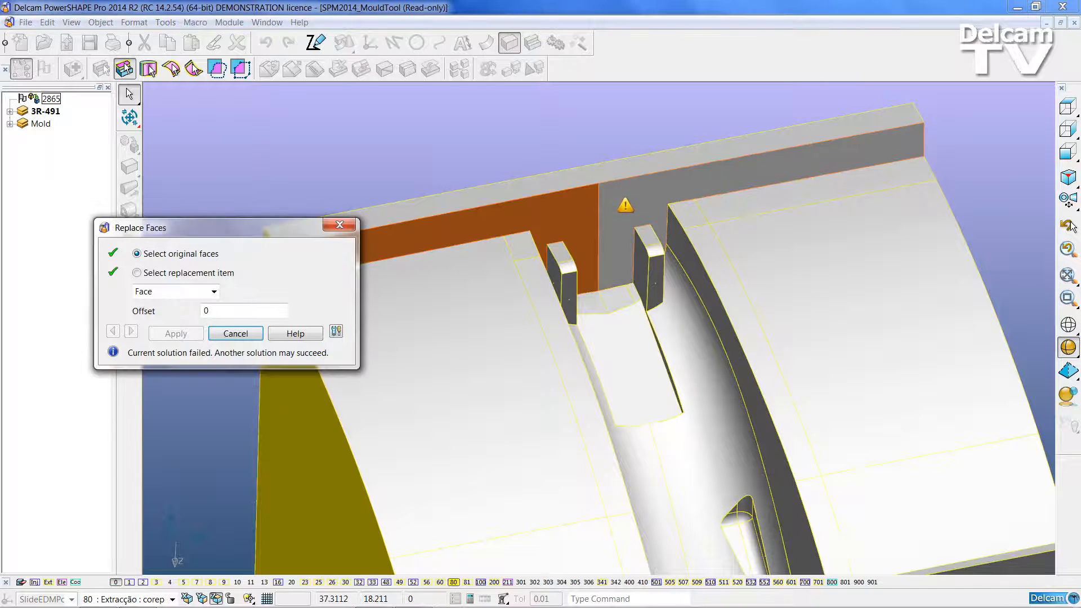
click(623, 206)
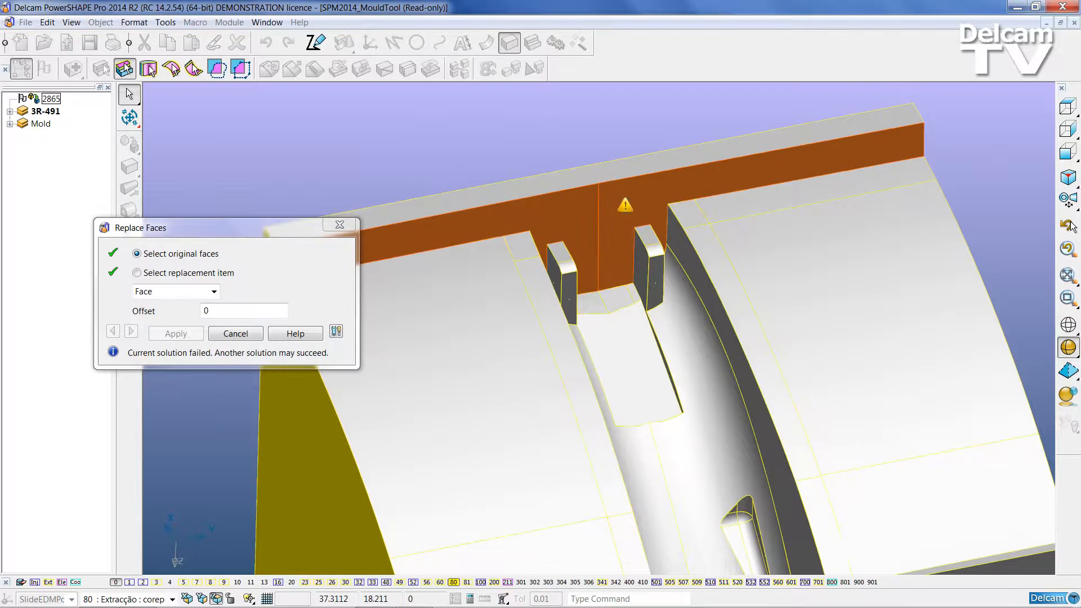
click(190, 275)
middle_drag(451, 277, 704, 265)
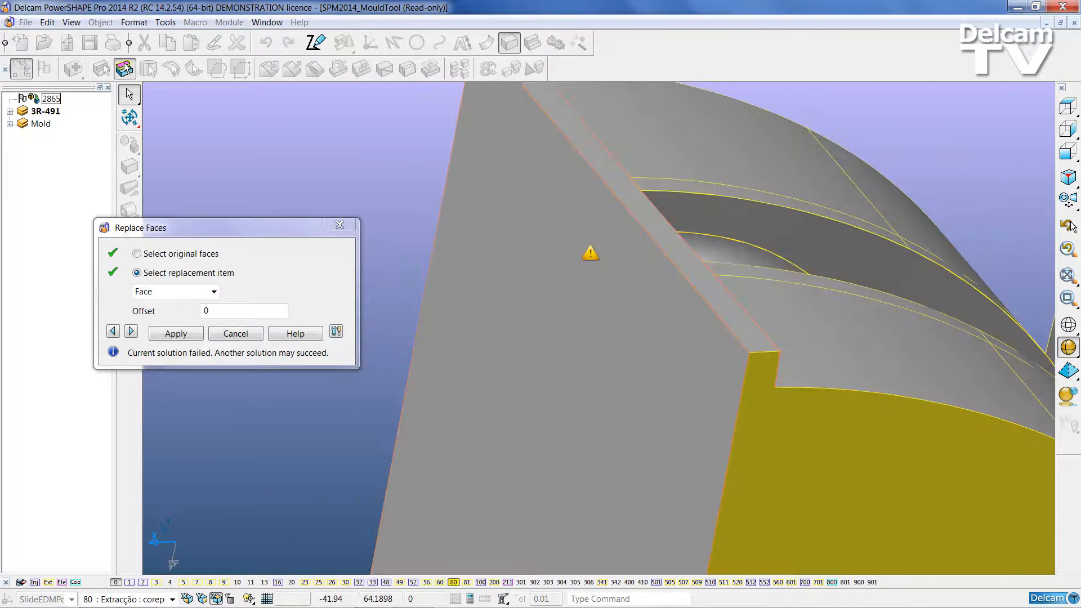
click(590, 254)
click(388, 177)
Replace the two inner faces of the tall plate at the other end with its outer face, and finish replacing.
click(1070, 279)
middle_drag(563, 396, 642, 378)
shift+middle_drag(738, 177, 676, 234)
scroll(678, 219, up, 3)
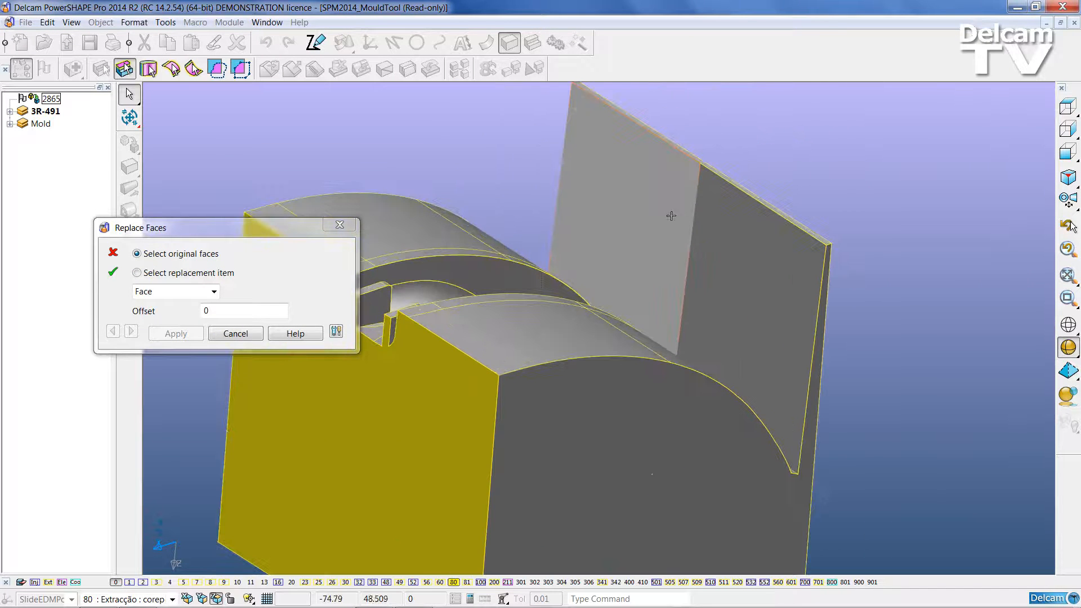
click(639, 215)
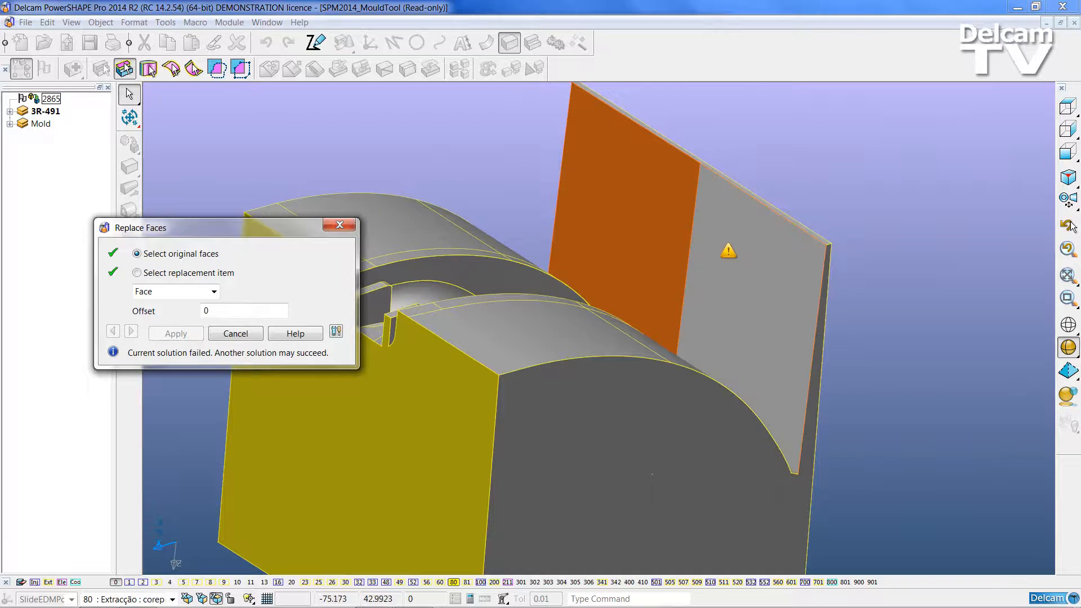
middle_drag(791, 326, 480, 285)
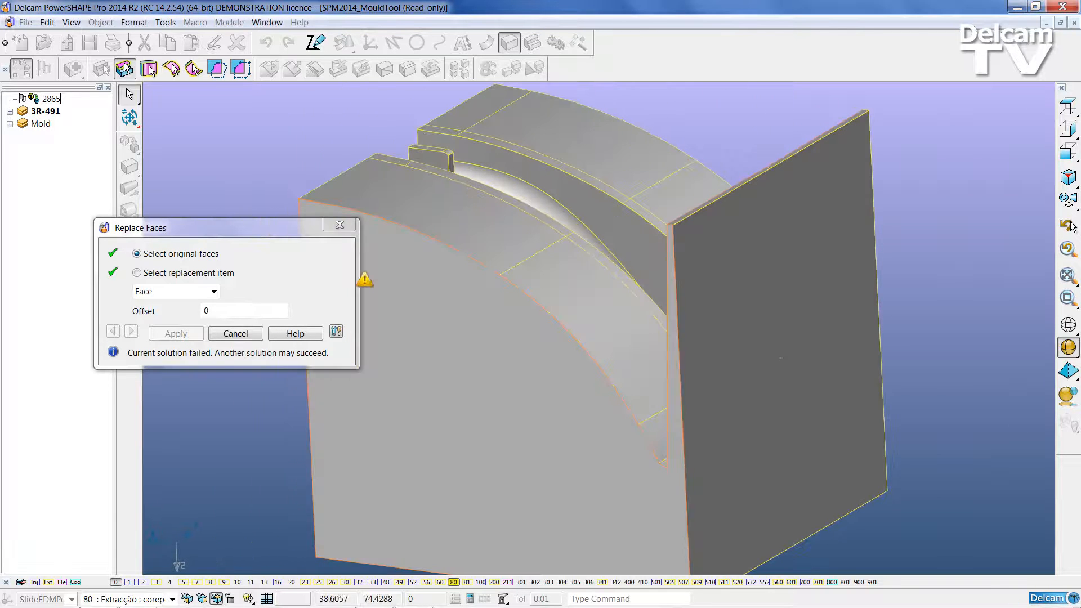
click(222, 274)
click(744, 289)
click(945, 202)
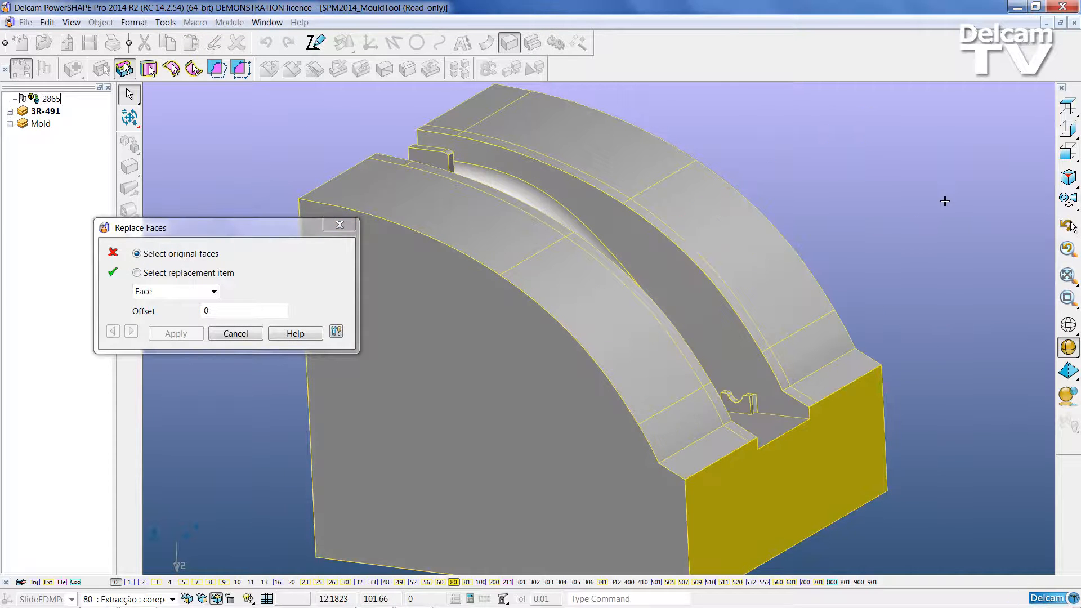
click(338, 224)
Remove the first upright tab at the groove's end by replacing its outer side face with its inner side face.
middle_drag(336, 221, 443, 156)
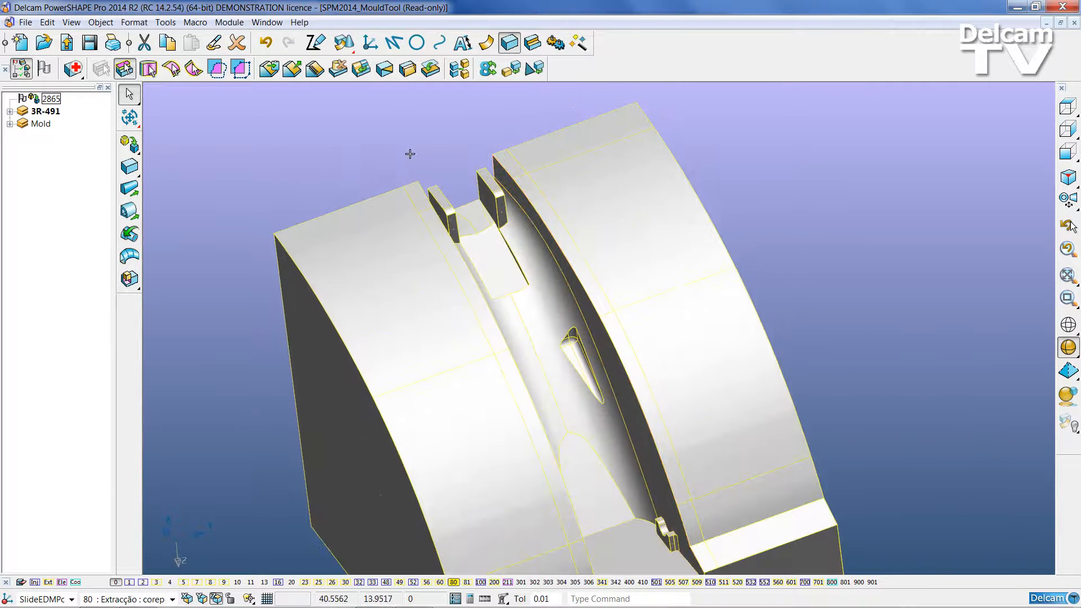
scroll(528, 262, up, 3)
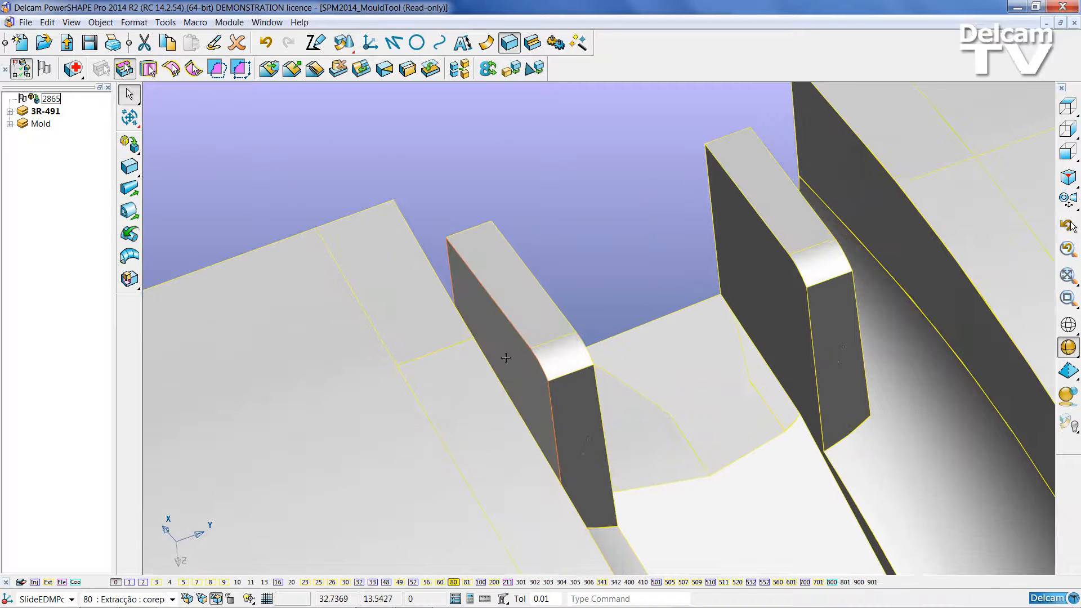
click(506, 358)
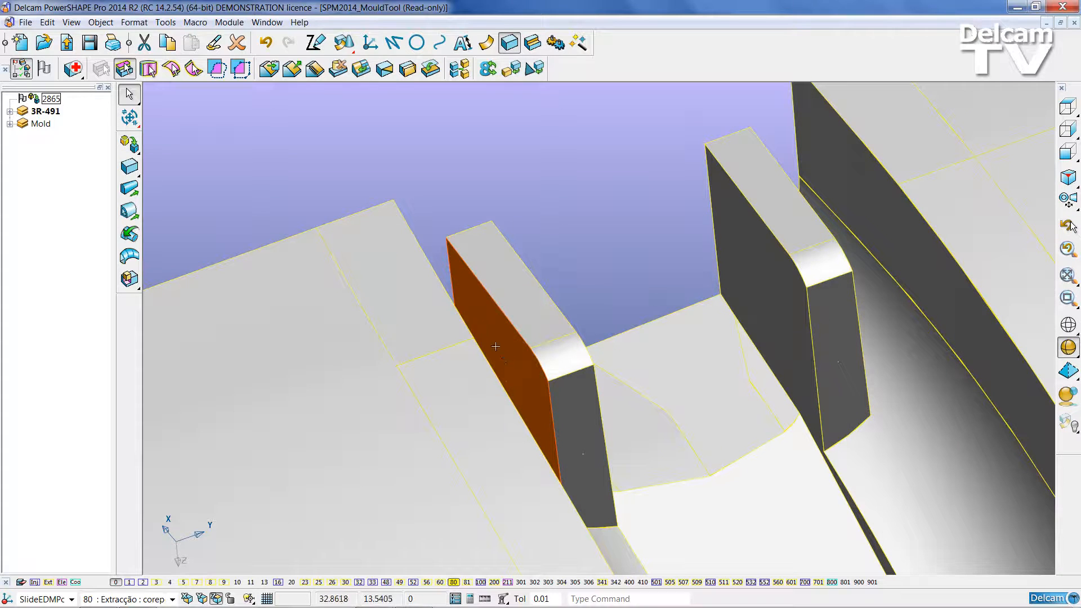
click(431, 68)
middle_drag(651, 418, 552, 401)
click(563, 391)
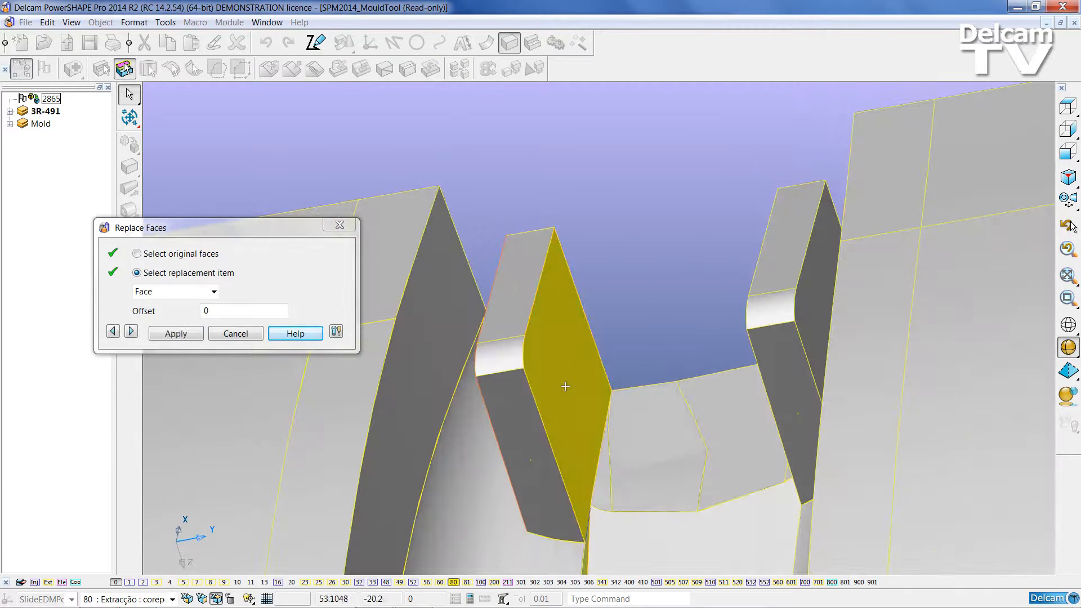
right_click(647, 235)
Remove the second upright tab by replacing its outer side face with its inner one, and finish replacing.
shift+middle_drag(712, 261, 508, 260)
click(609, 288)
middle_drag(514, 321, 727, 282)
click(214, 278)
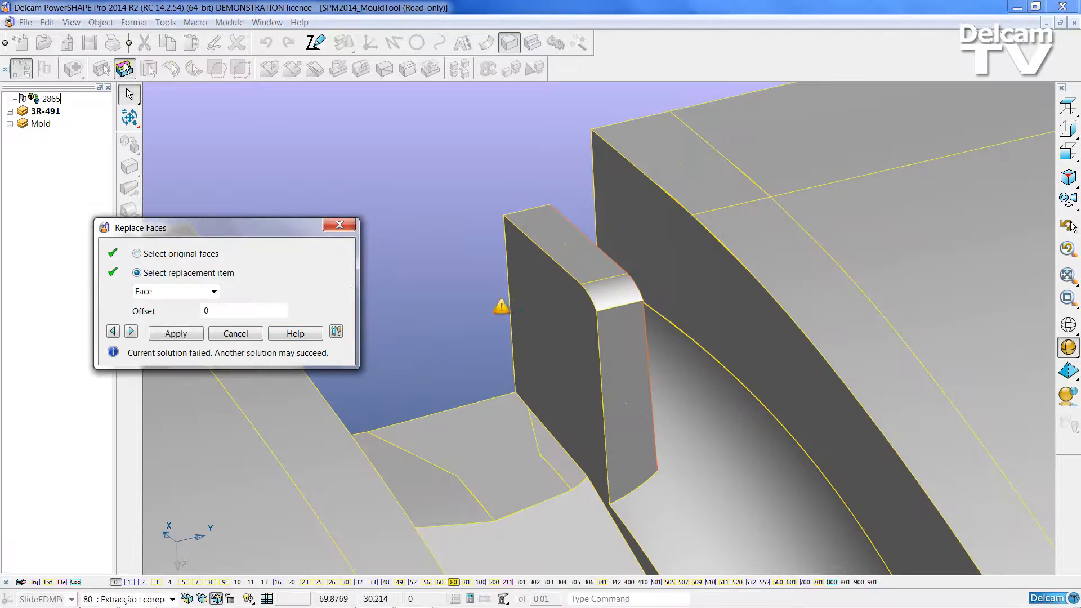
click(540, 306)
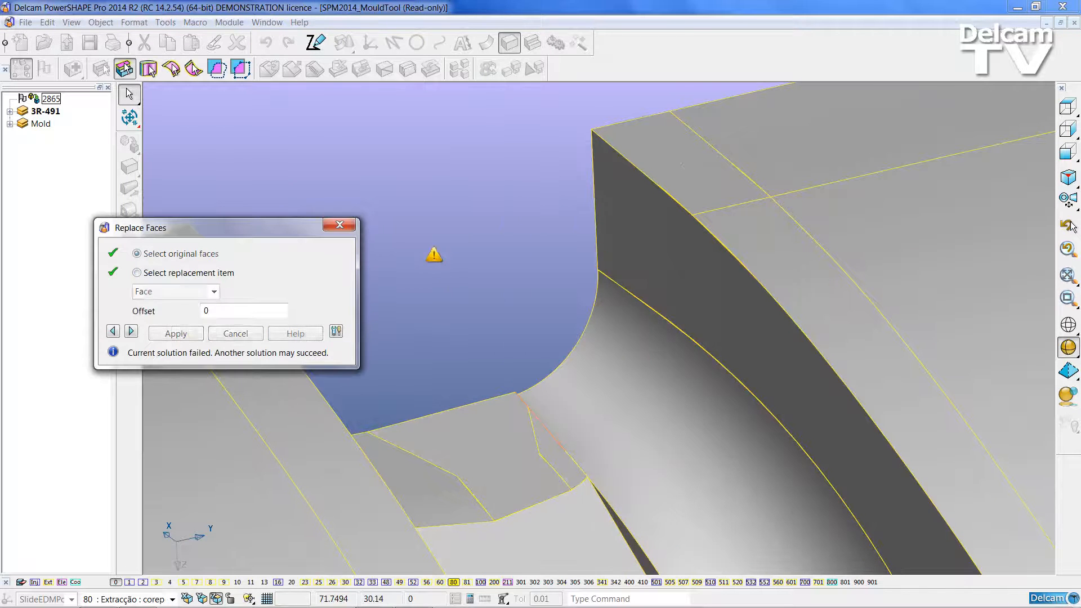
click(342, 224)
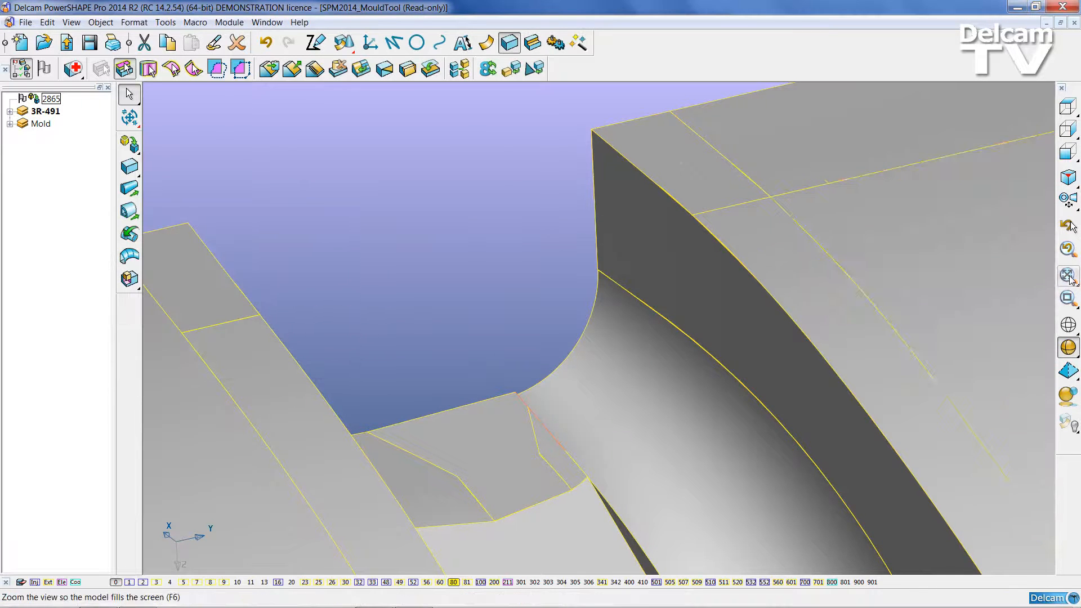
click(1067, 275)
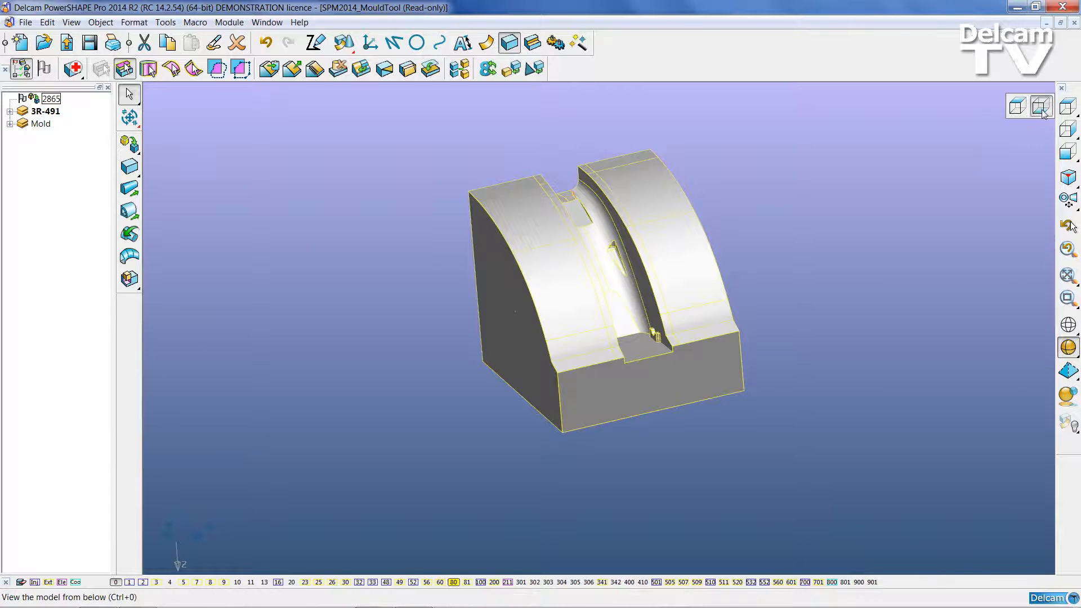
Viewing the block from below, remove and heal the faces of the first small notch along the groove's flat end.
click(1042, 107)
ctrl+shift+middle_drag(834, 251, 737, 401)
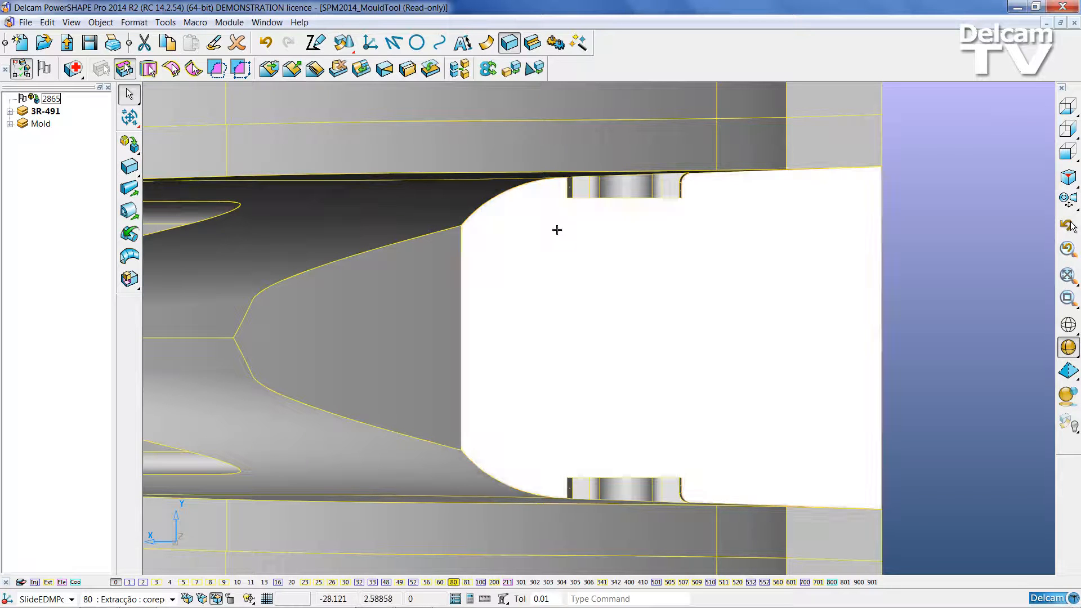
click(217, 68)
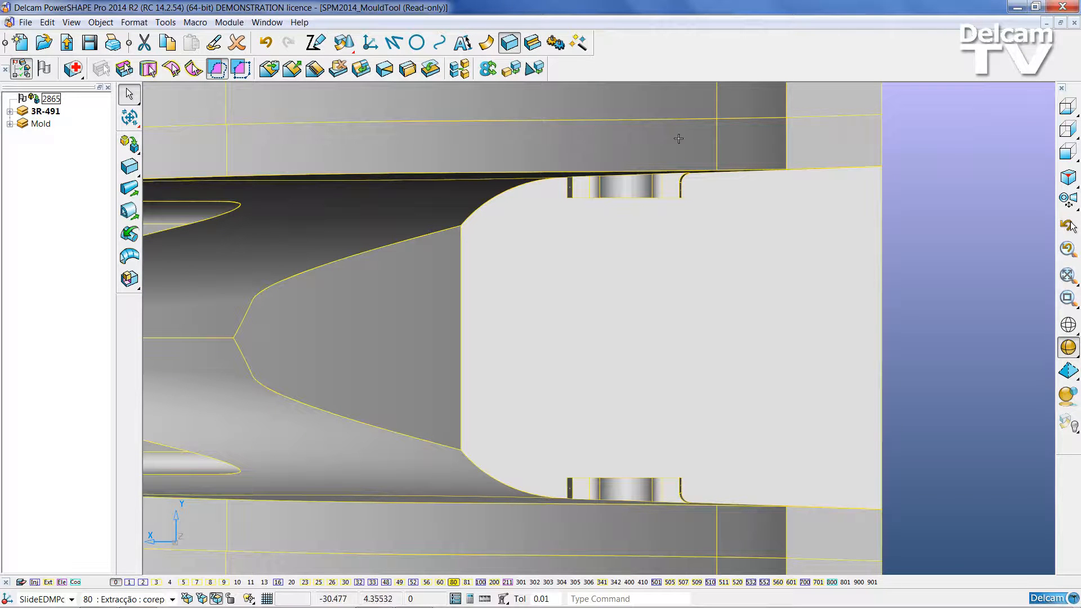
drag(563, 154, 563, 154)
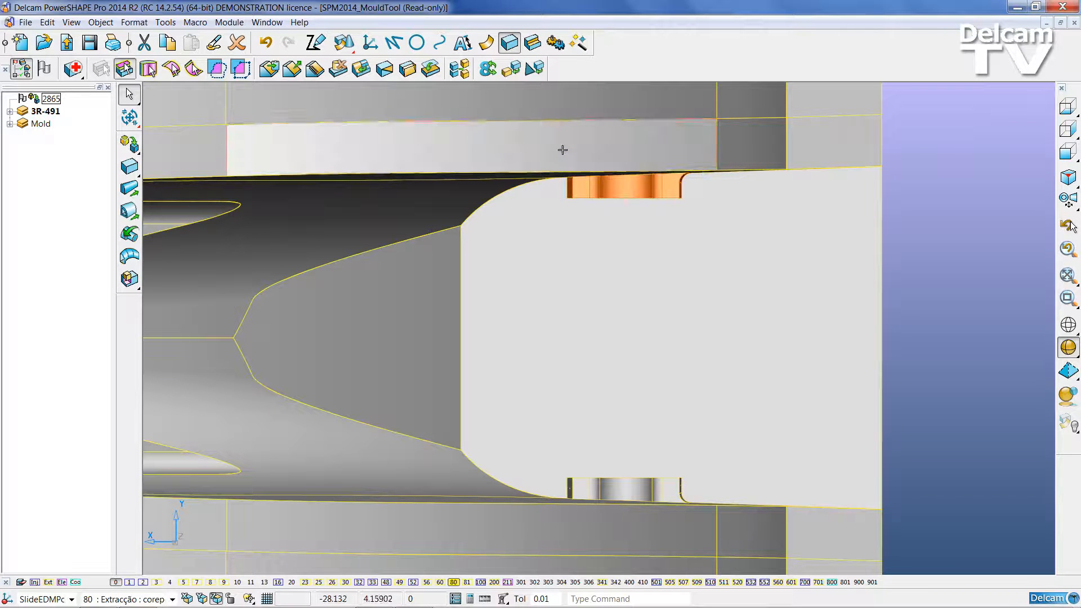
click(339, 68)
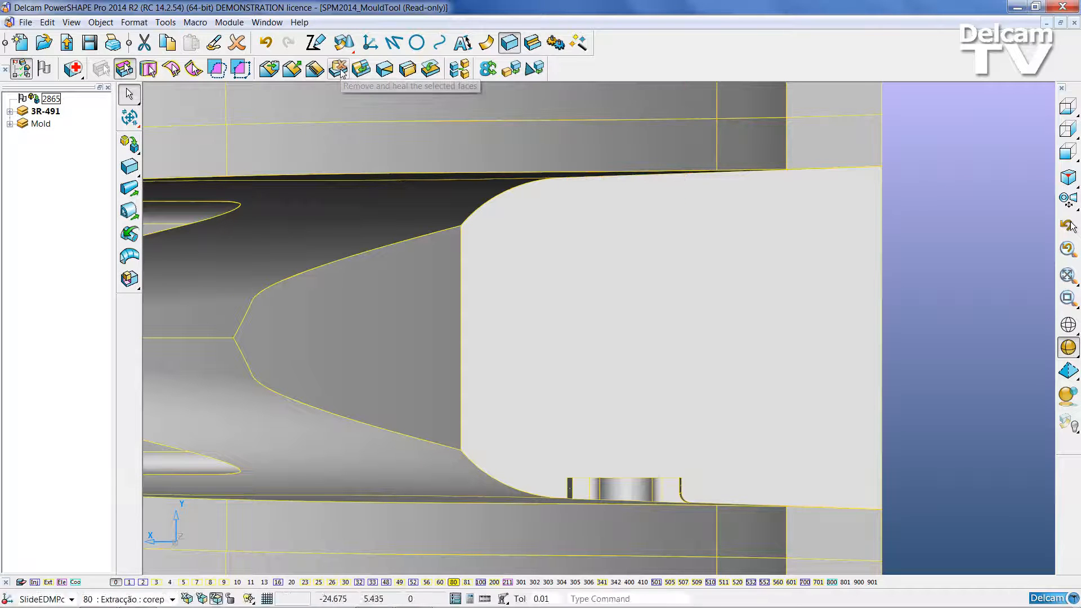
Remove and heal the faces of the second small notch on the opposite side, and select the flat tapered face in the groove.
click(241, 71)
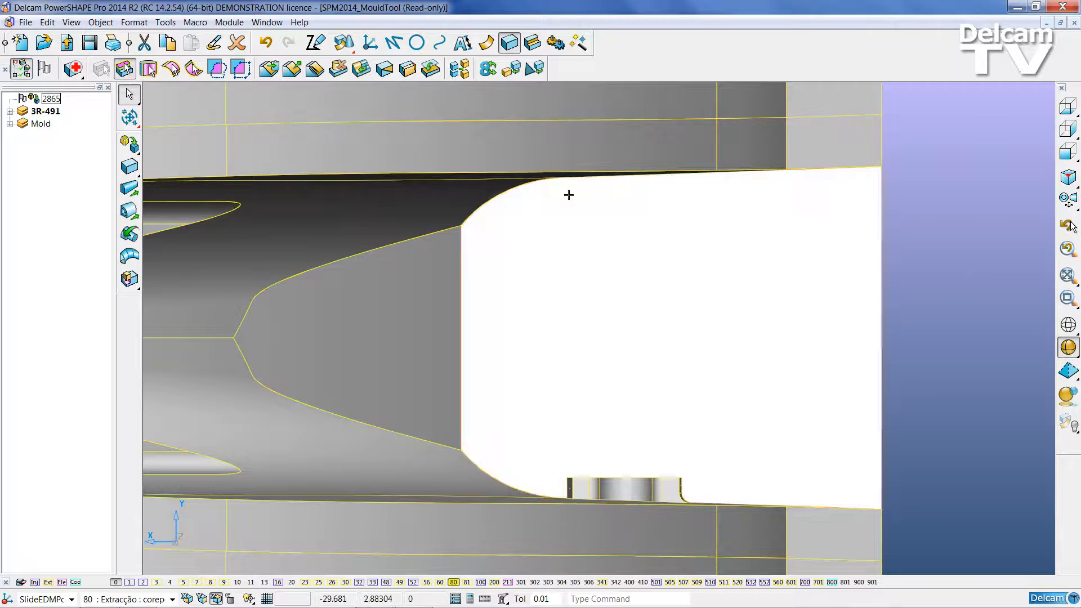
click(707, 443)
click(705, 493)
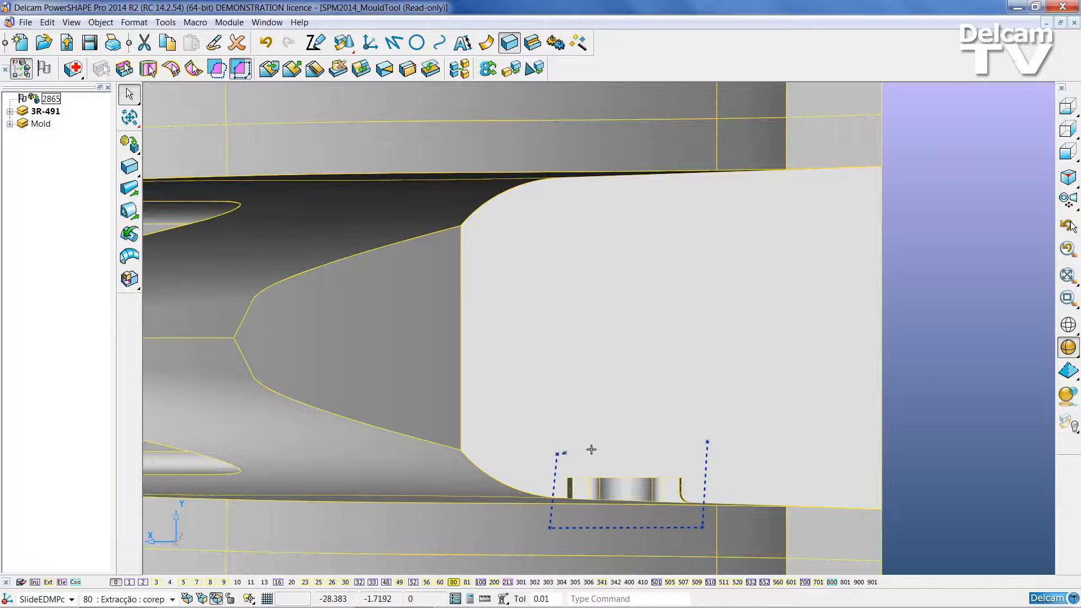
click(710, 445)
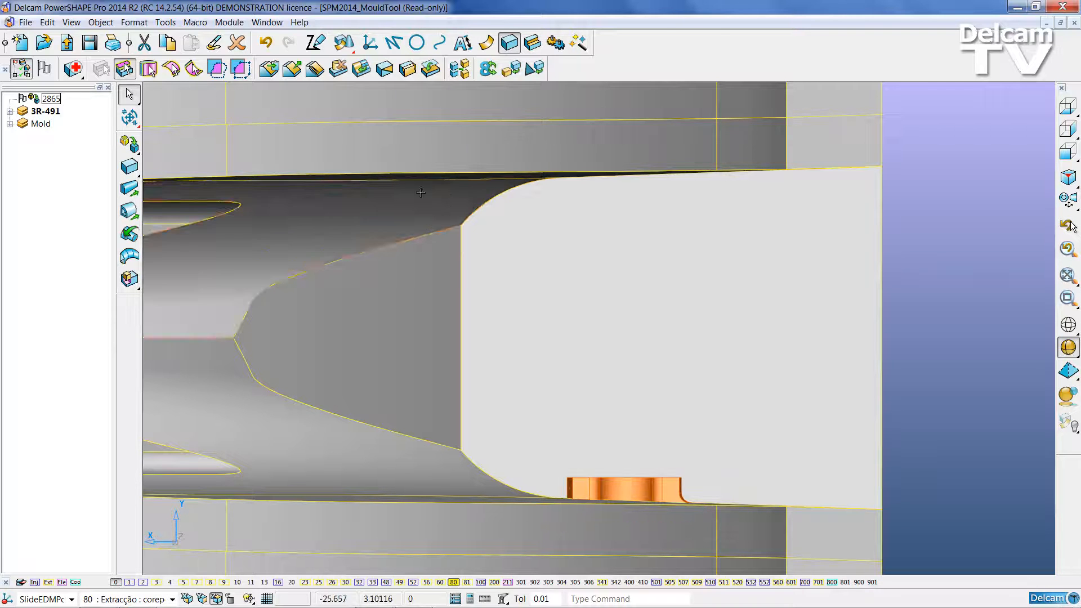
click(339, 69)
click(376, 353)
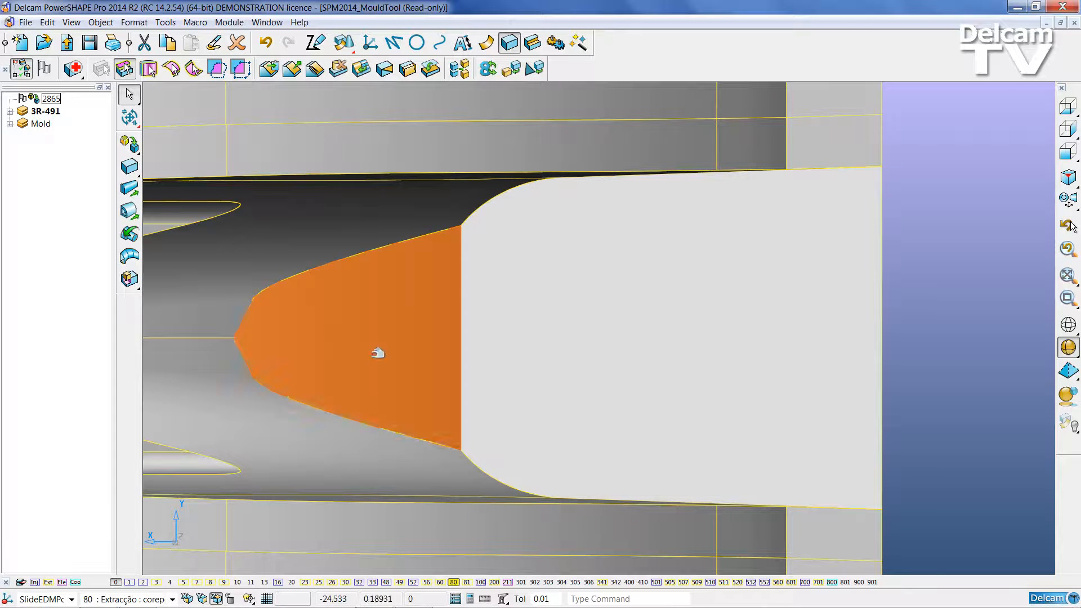
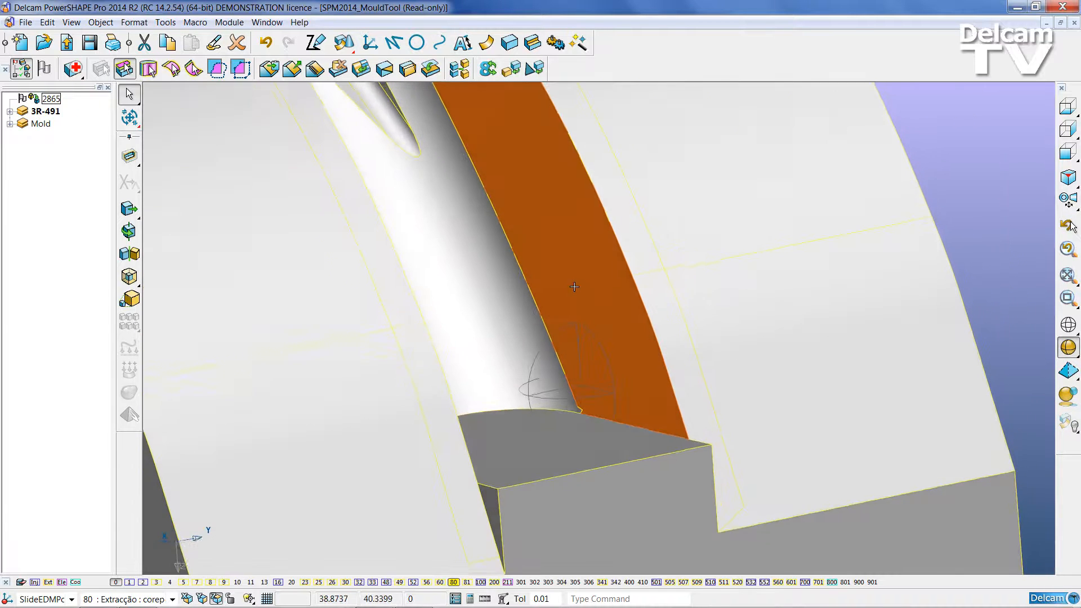
Merge the groove's planar side wall and the adjoining curved groove face into one face.
scroll(559, 382, down, 4)
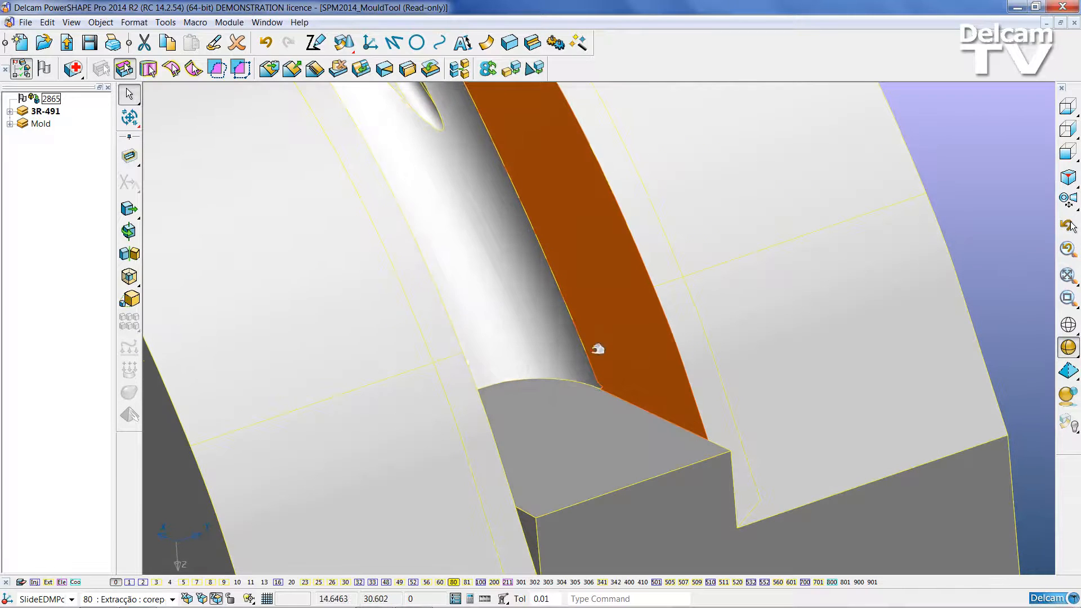
shift+click(558, 332)
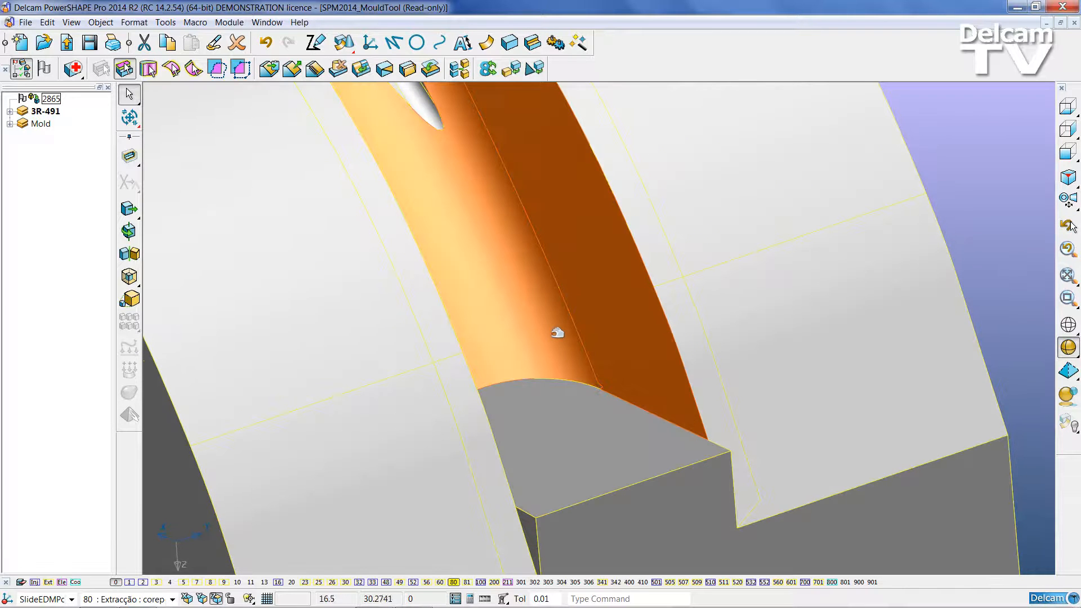
click(361, 68)
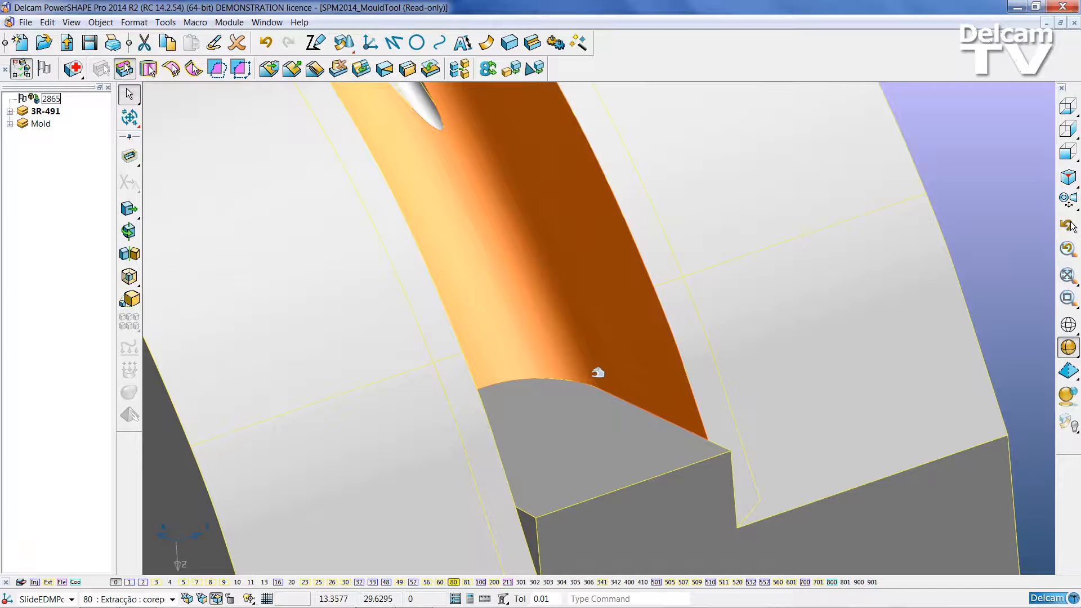
Merge the planar wall on the groove's opposite side with its adjoining curved face.
middle_drag(601, 372, 253, 347)
click(248, 369)
shift+click(325, 367)
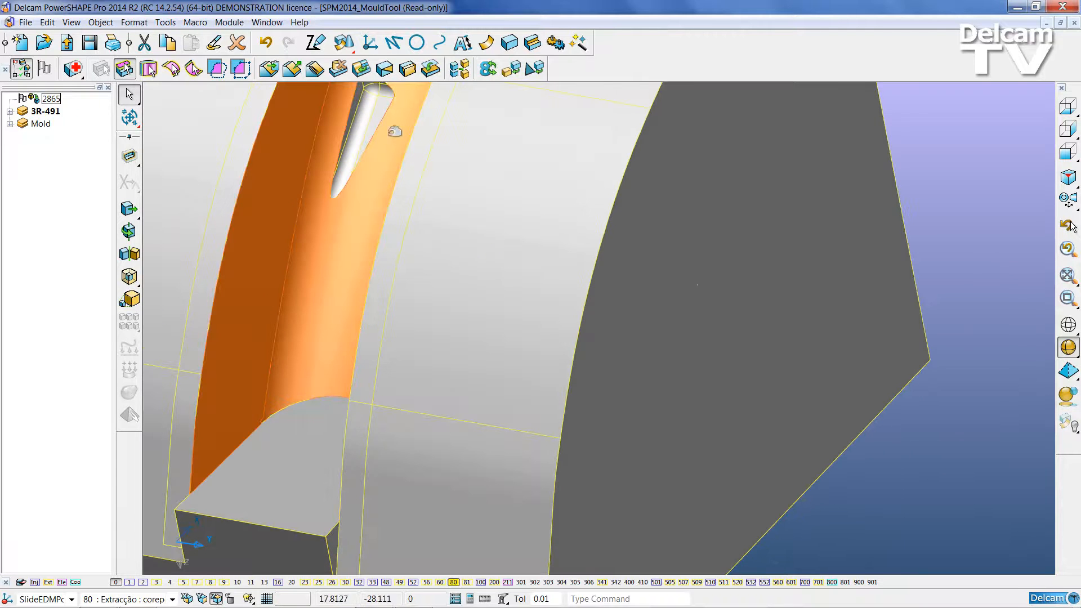
click(361, 68)
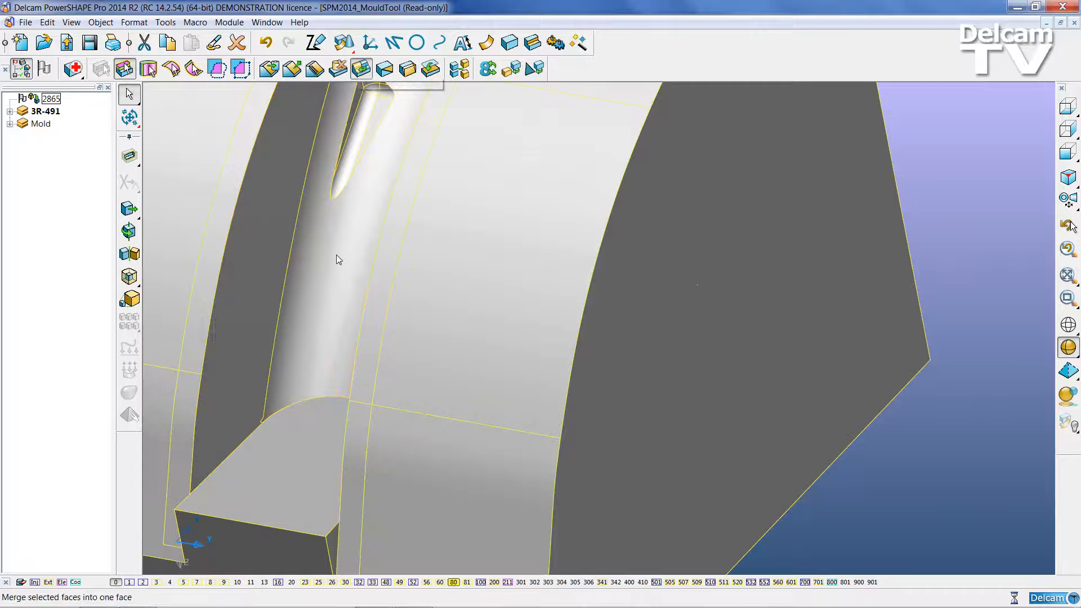
Move the flat face at the groove's end along Z, using the next solution to extend the neighbouring groove faces.
middle_drag(326, 266, 571, 299)
click(939, 193)
middle_drag(648, 369, 642, 410)
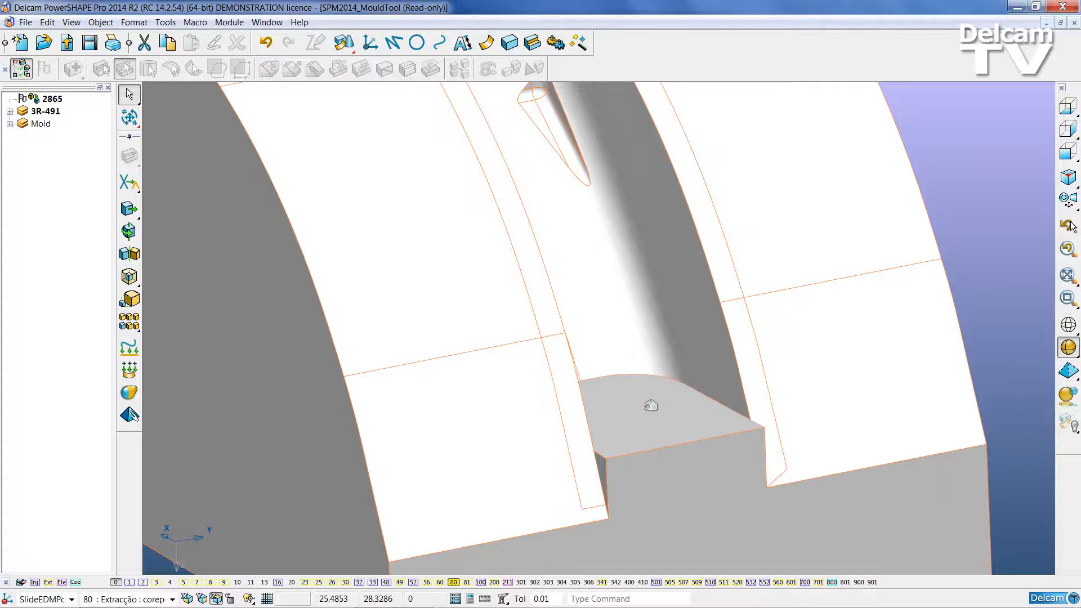
click(648, 406)
click(645, 406)
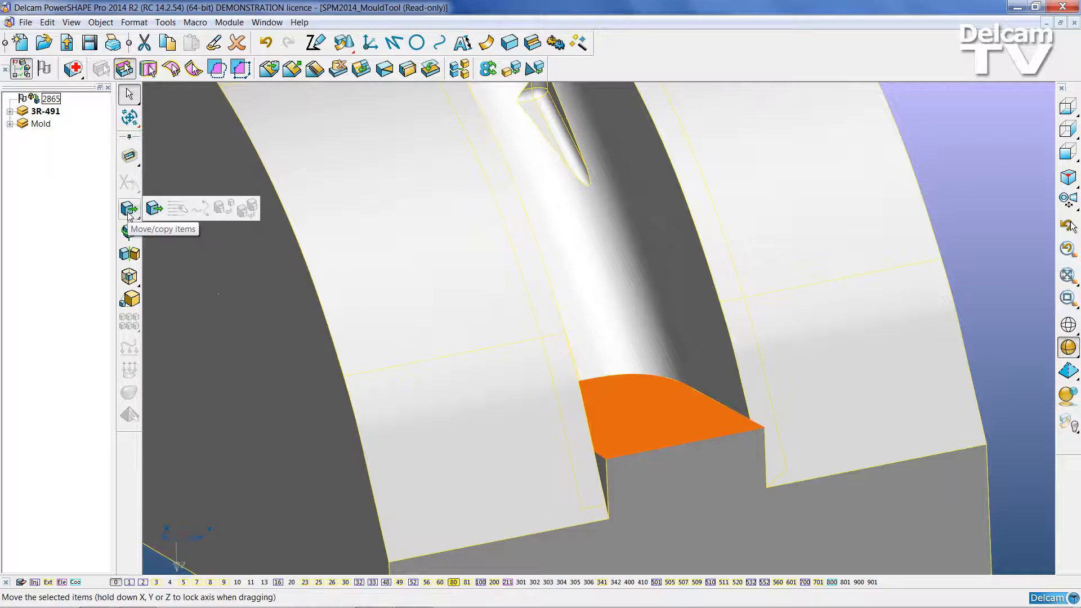
click(153, 208)
click(879, 147)
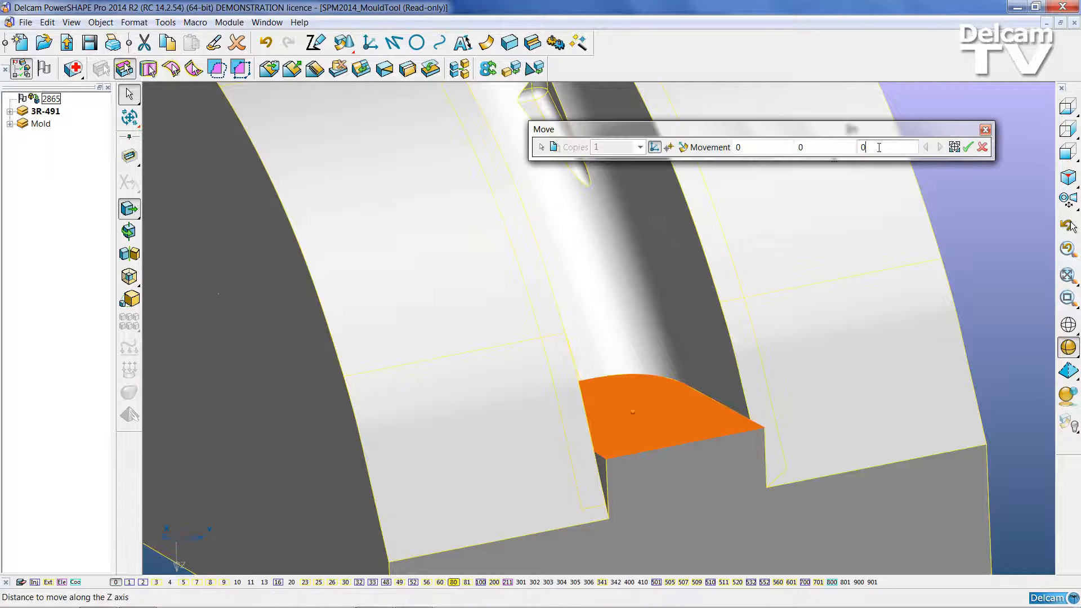
key(Return)
click(968, 148)
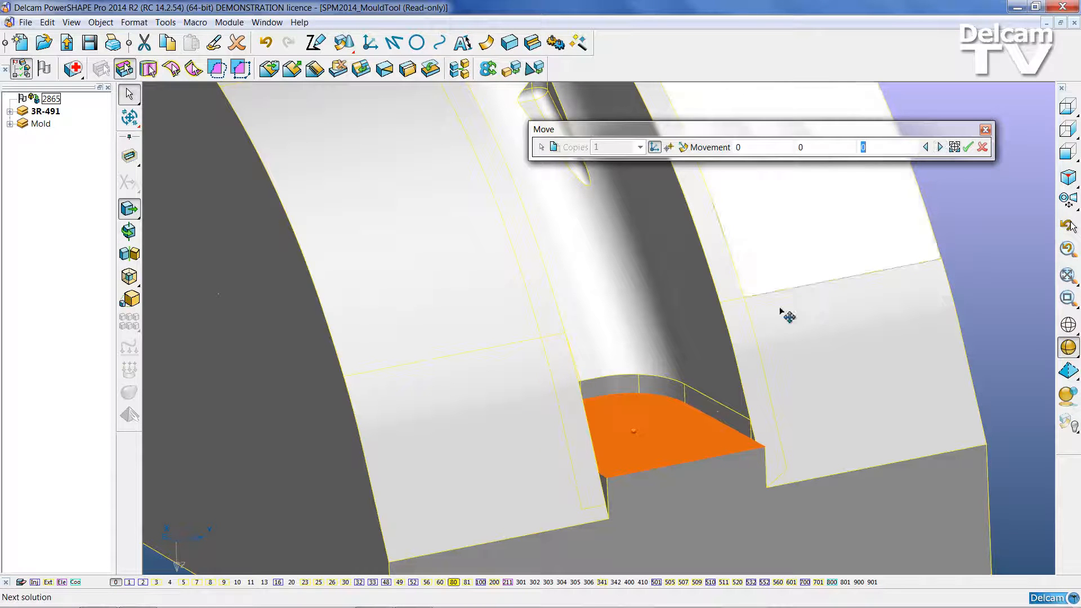
click(940, 147)
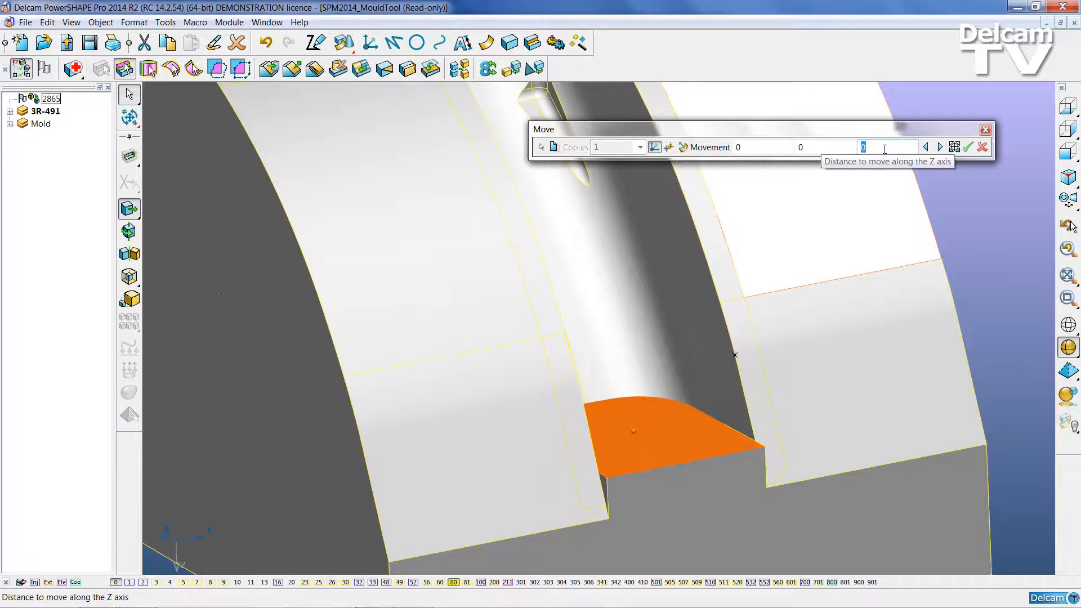
click(985, 130)
Remove the raised step at the groove's end by replacing one of its side faces with the opposite one, and finish replacing.
middle_drag(635, 475, 627, 229)
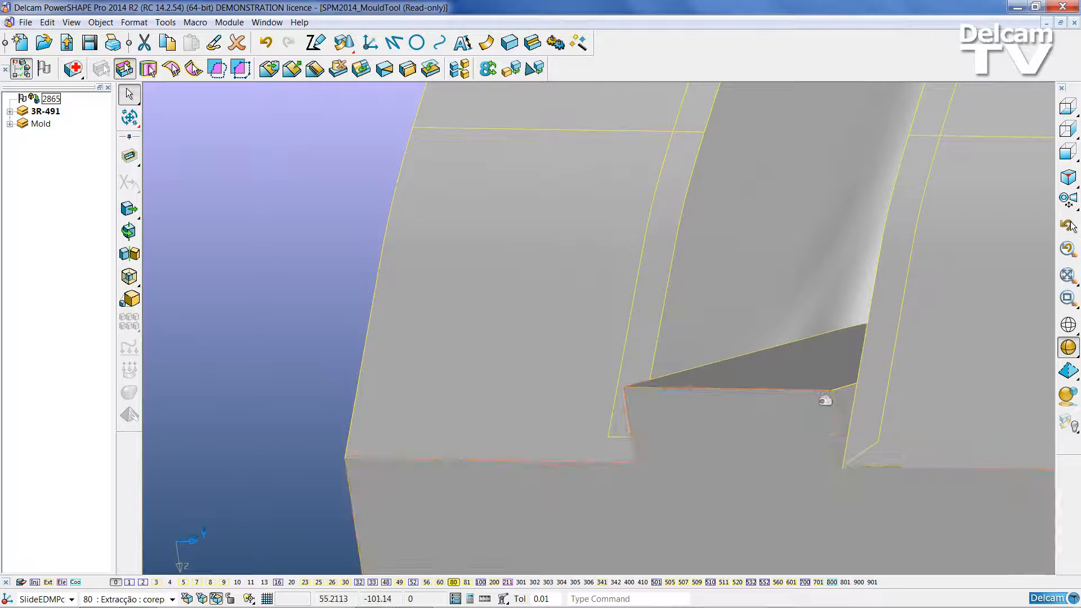
click(407, 68)
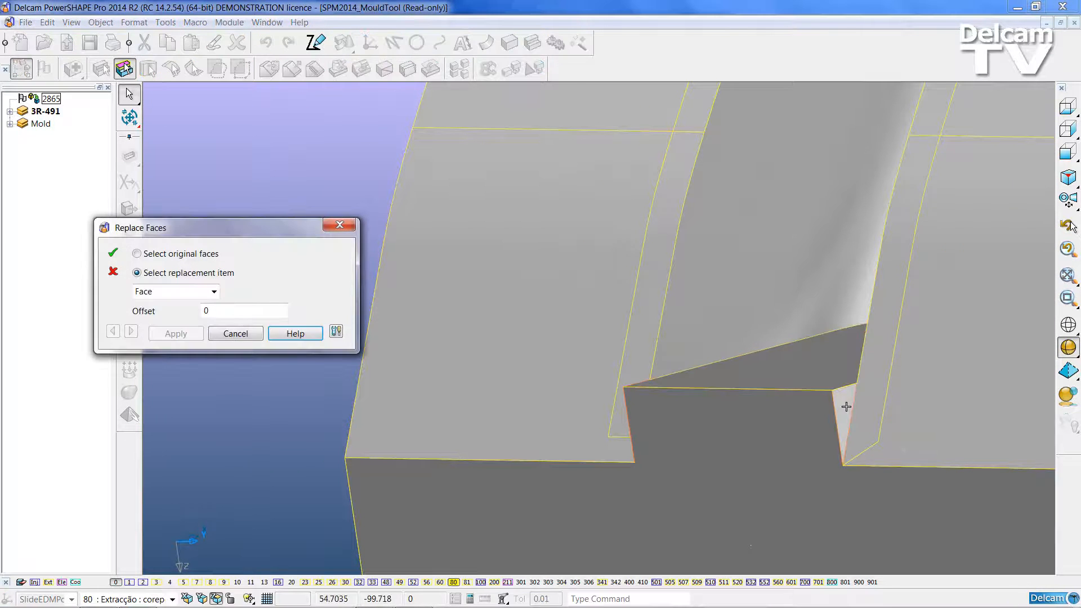
click(847, 406)
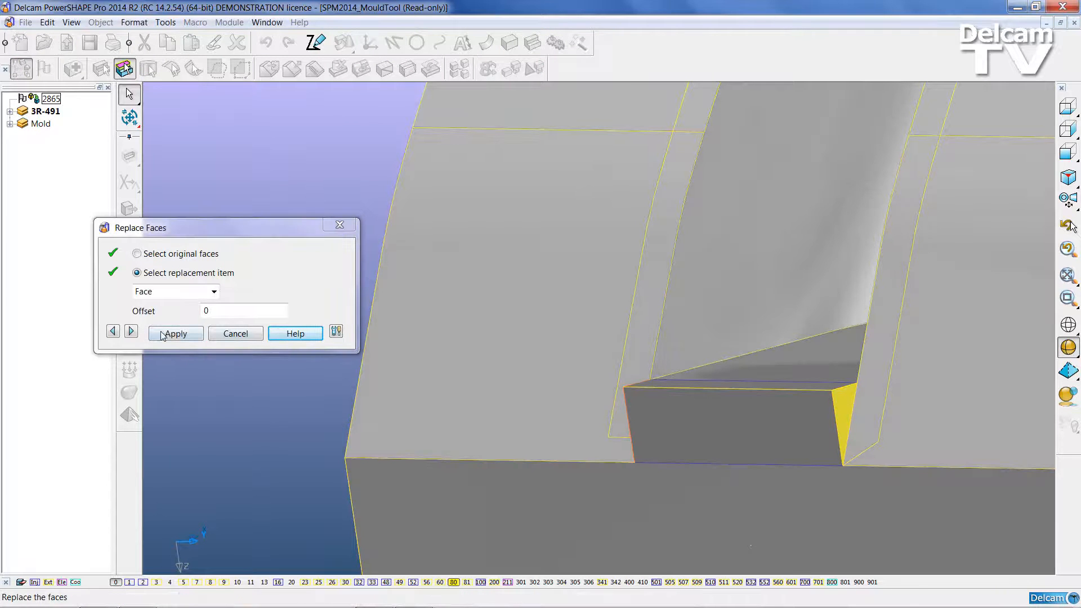
click(168, 335)
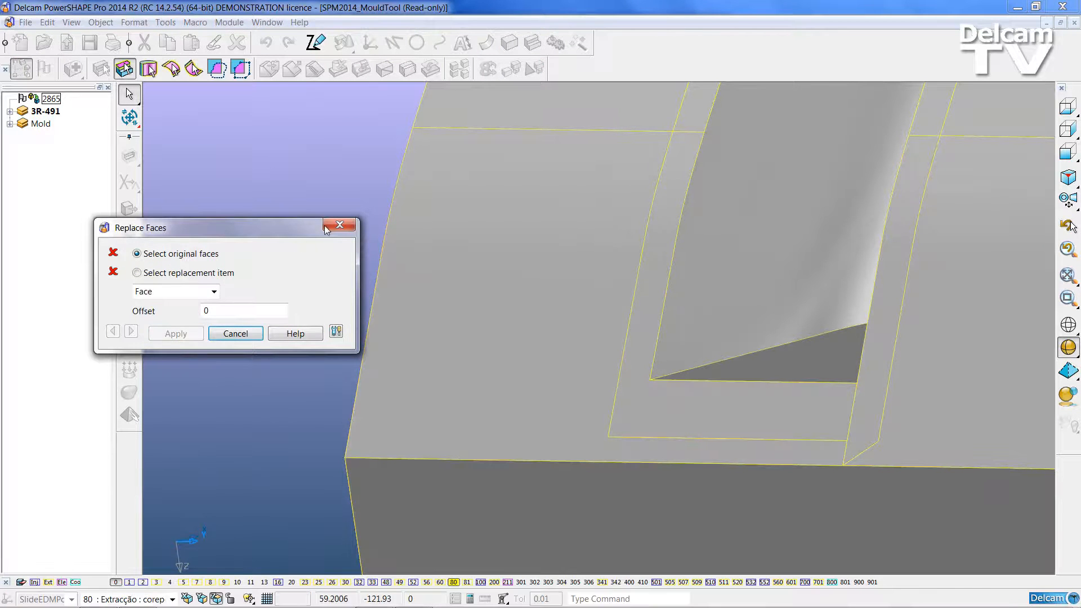
scroll(442, 328, down, 3)
middle_drag(625, 338, 725, 379)
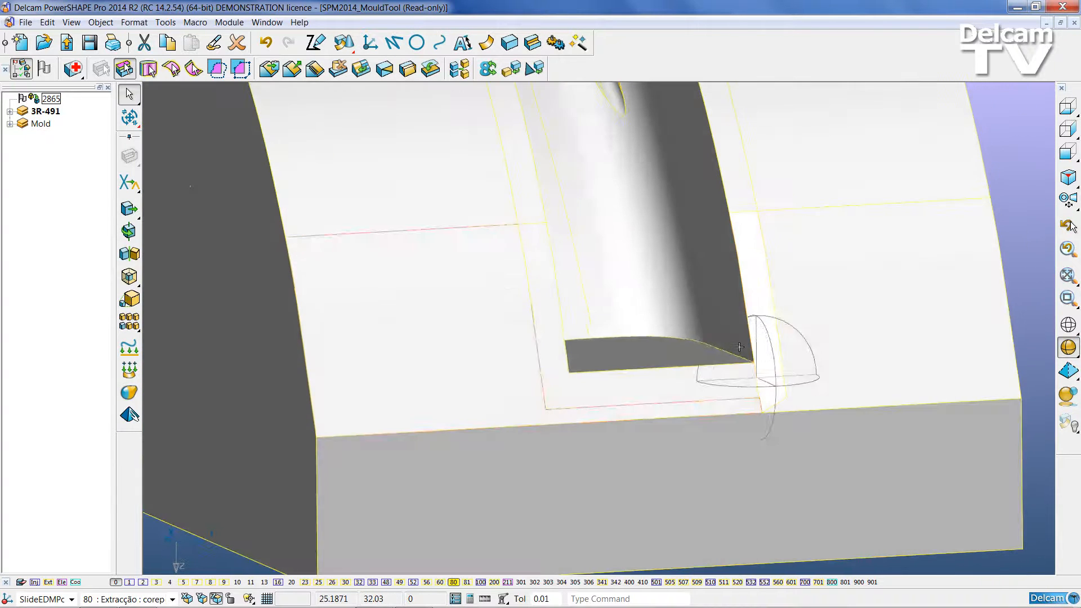
Move the flat face at the groove's end 1.25 along Z and use the next solution for the surrounding faces.
scroll(731, 366, up, 3)
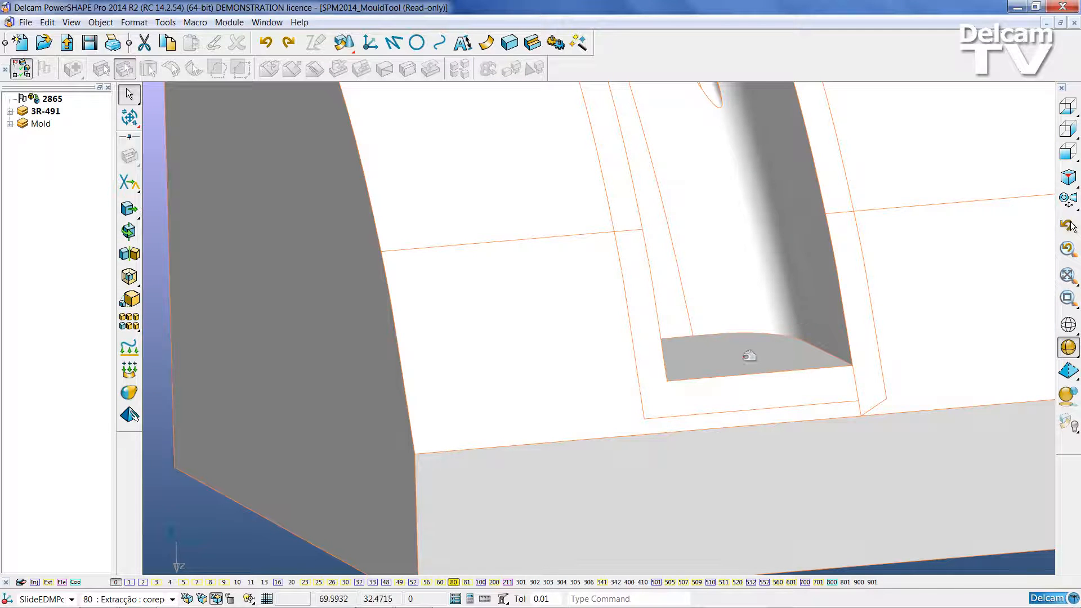
click(744, 355)
click(743, 355)
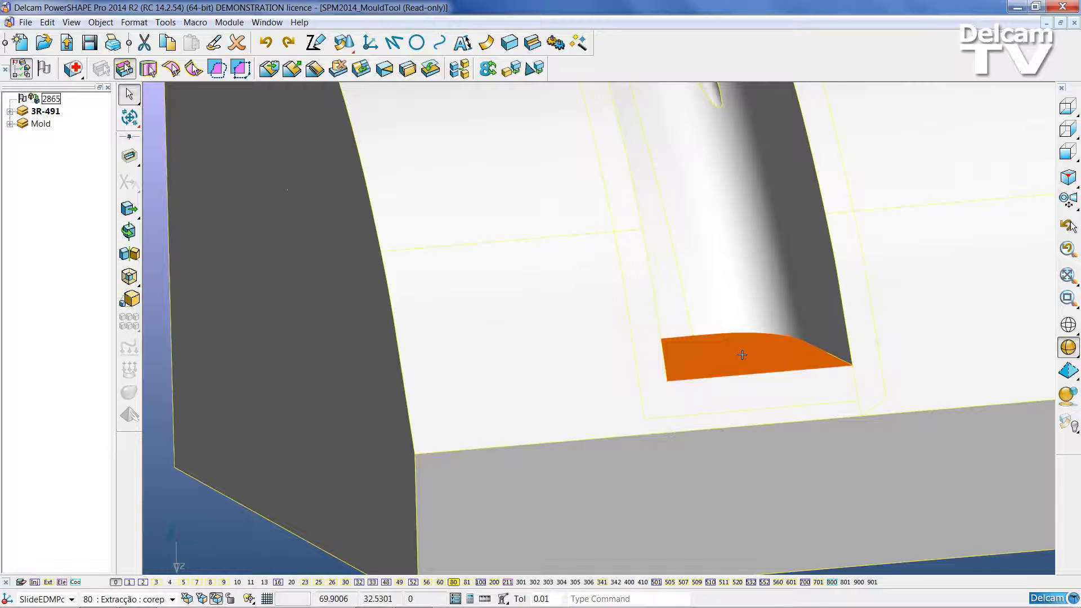
click(130, 209)
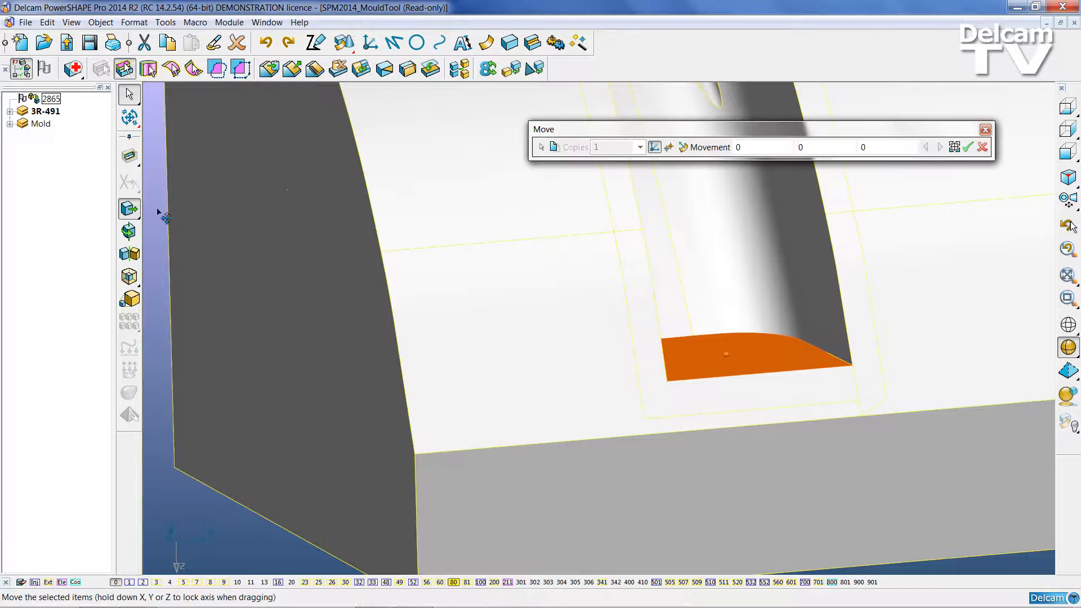
click(882, 148)
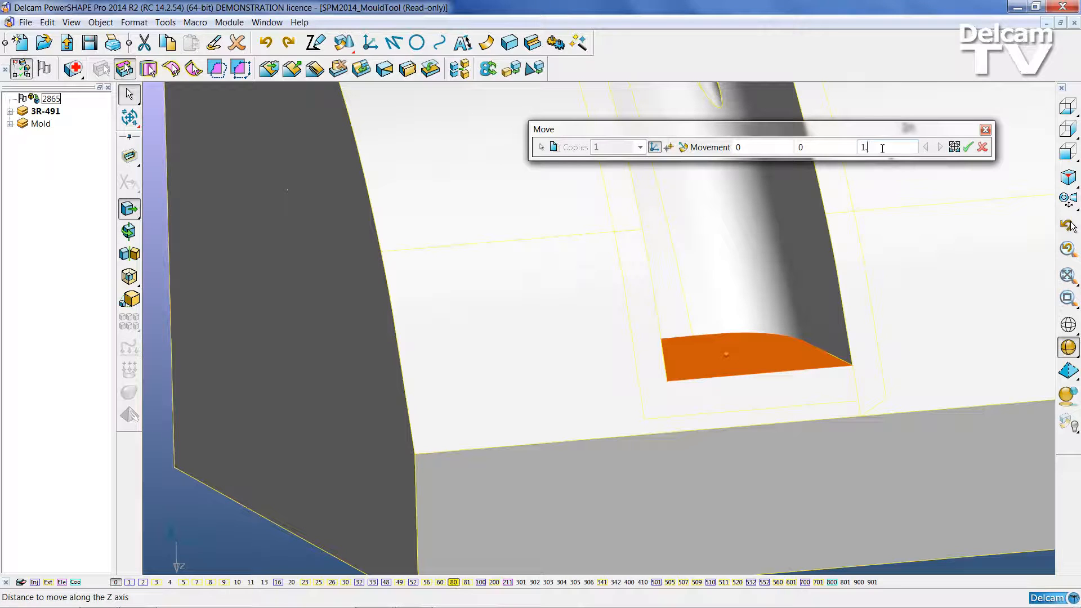
text(1.25)
key(Return)
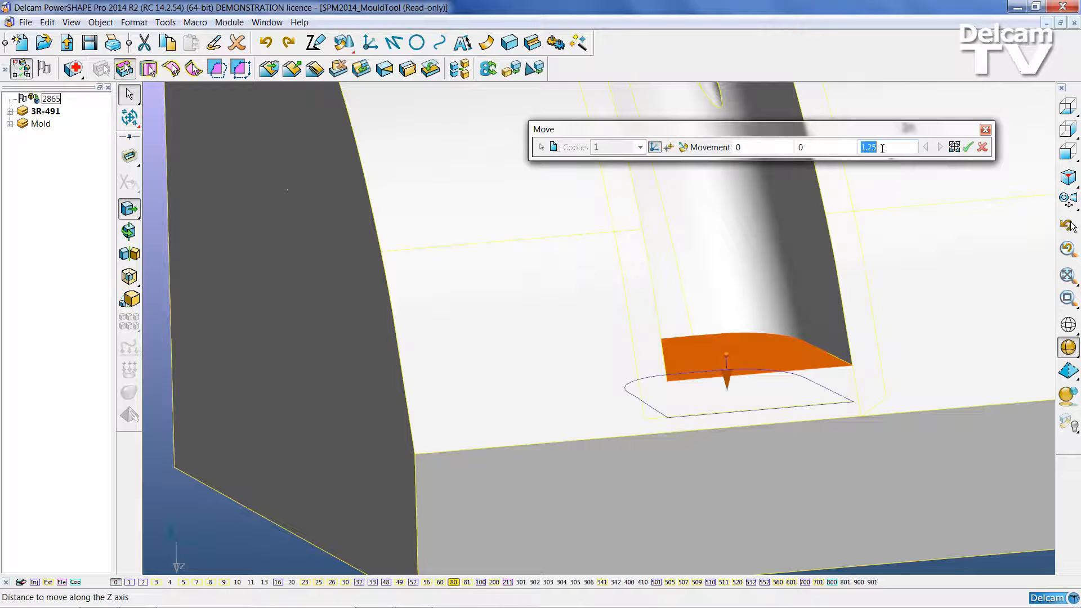
click(968, 147)
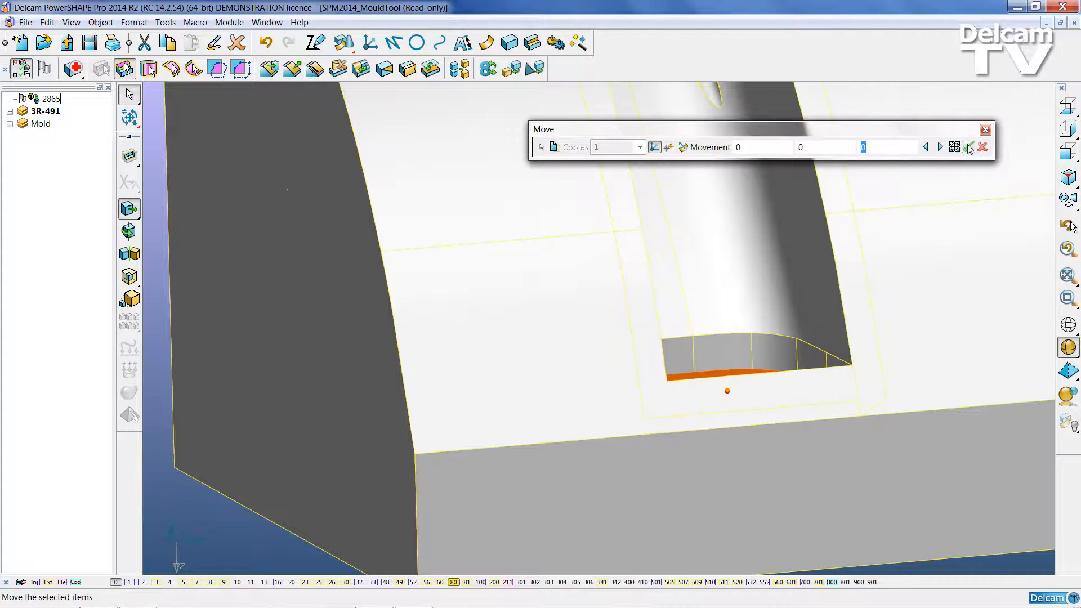
click(940, 147)
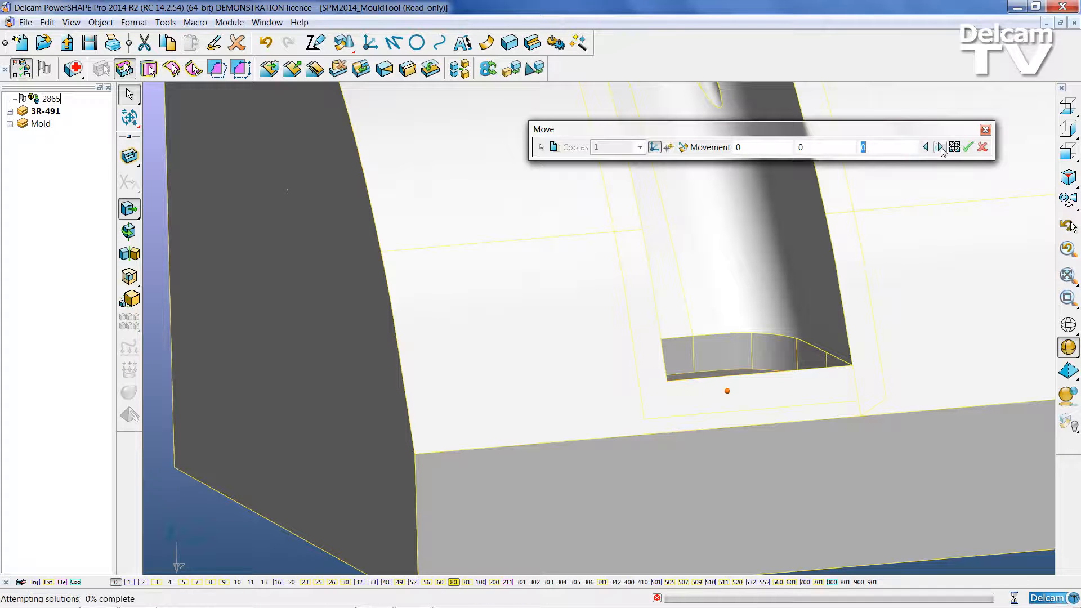
click(987, 129)
mouse_move(990, 126)
middle_down()
mouse_move(969, 316)
mouse_move(949, 357)
mouse_move(890, 372)
mouse_move(832, 321)
middle_up()
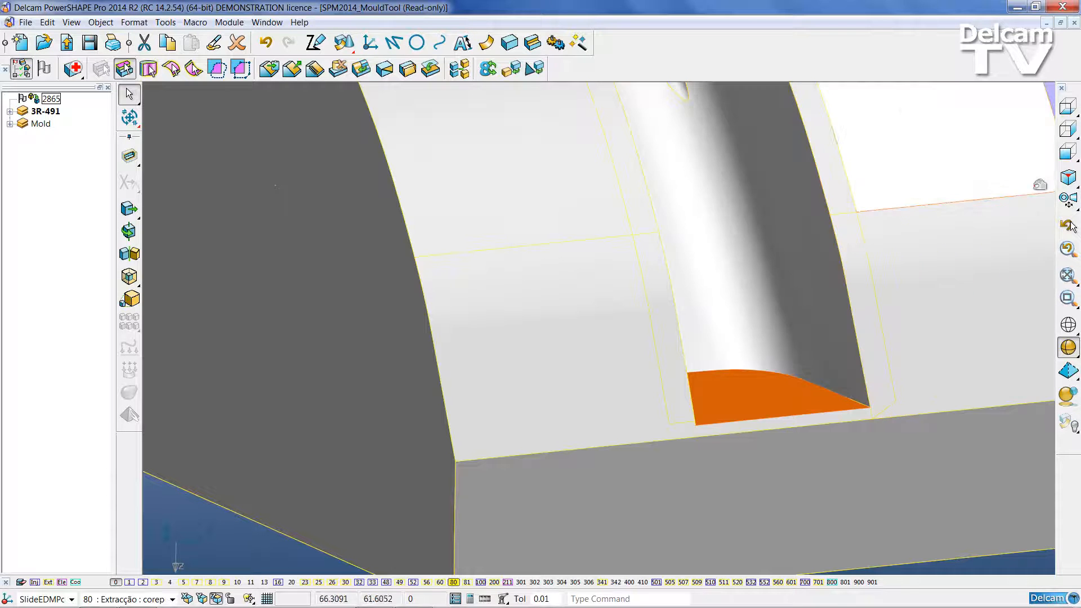
Switch to an isometric view and display the mould core again together with the finished block.
click(1068, 177)
click(783, 243)
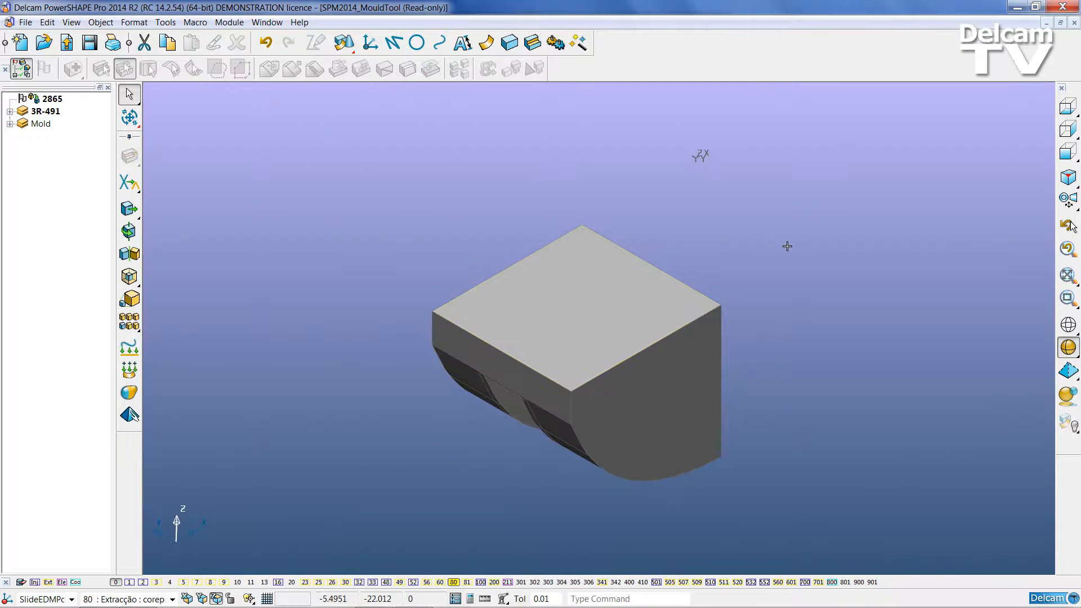
key(ctrl+l)
click(404, 449)
click(473, 460)
middle_drag(473, 461, 410, 314)
Start the Electrode Wizard on the finished core block and specify that the electrode solid includes the base.
click(551, 265)
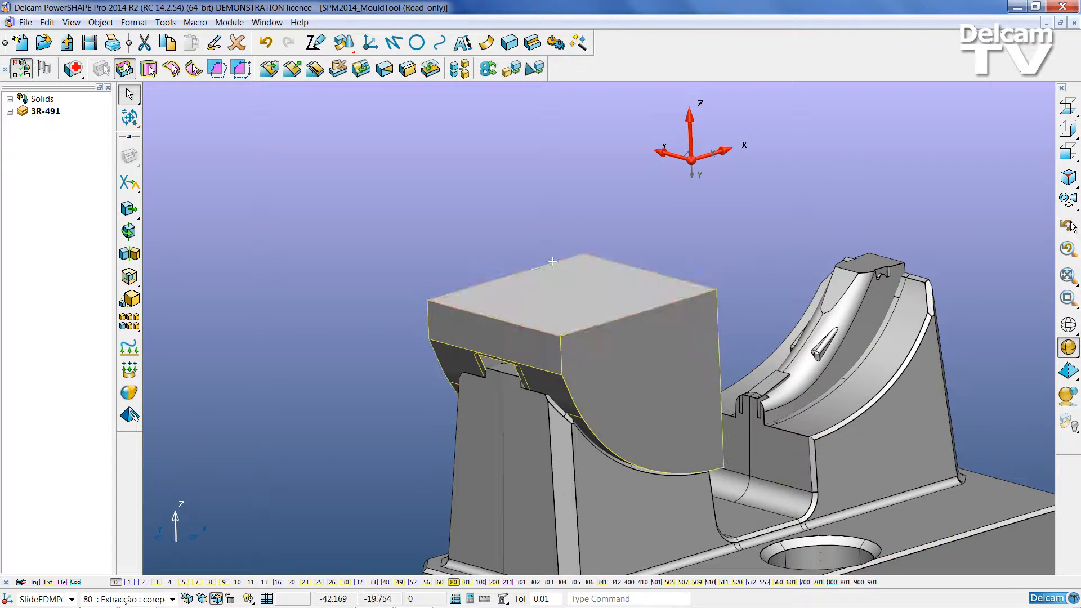
middle_drag(699, 296, 698, 326)
click(578, 42)
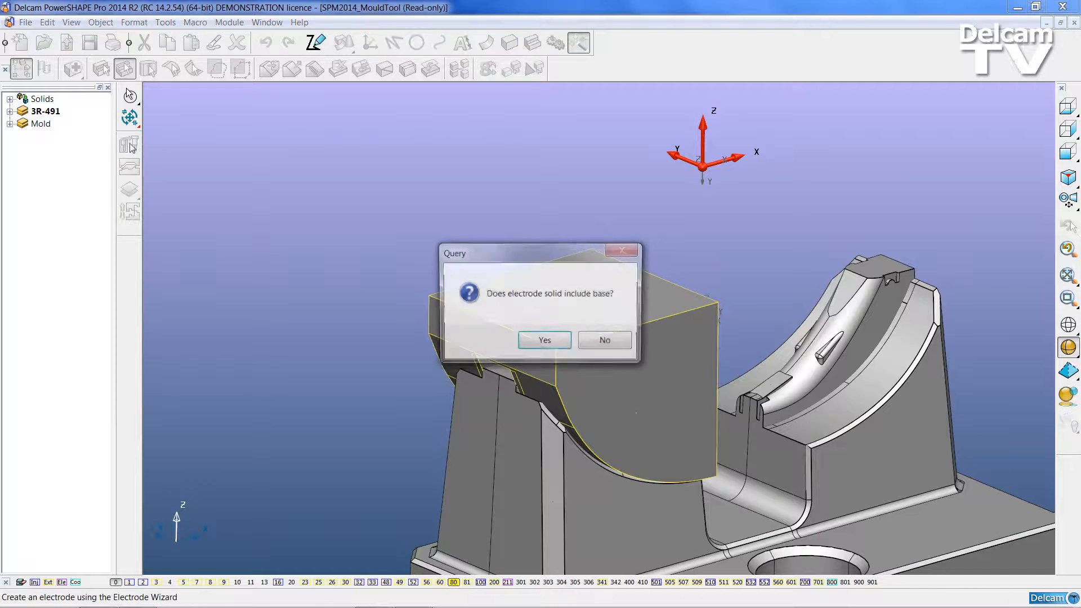
click(544, 342)
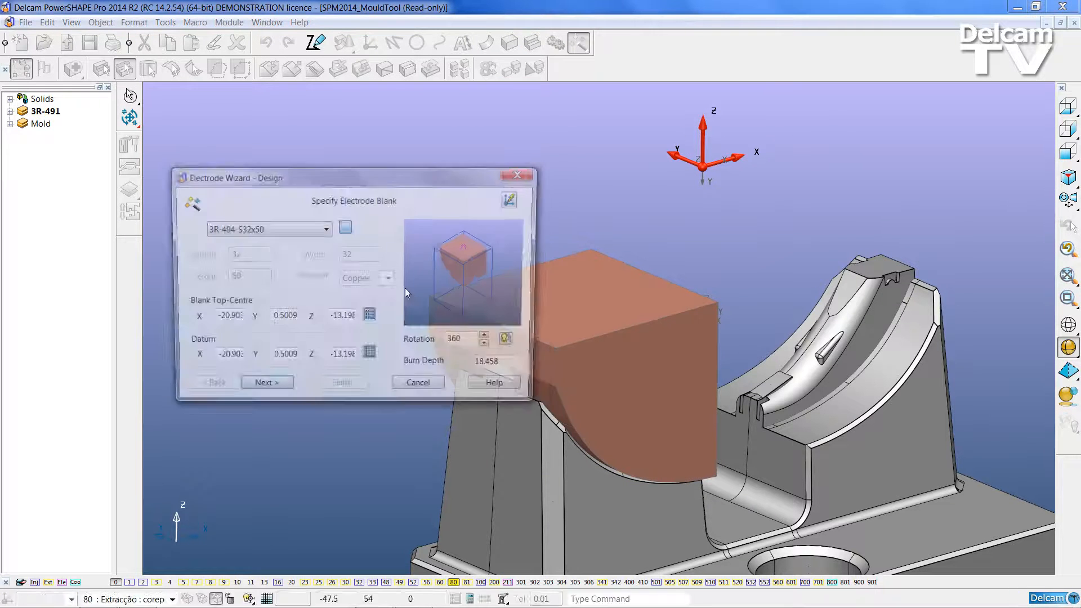
Specify a User Defined graphite blank for the electrode, 25 wide and 25 high, and continue to the holder options.
drag(383, 178, 316, 201)
click(258, 252)
click(216, 270)
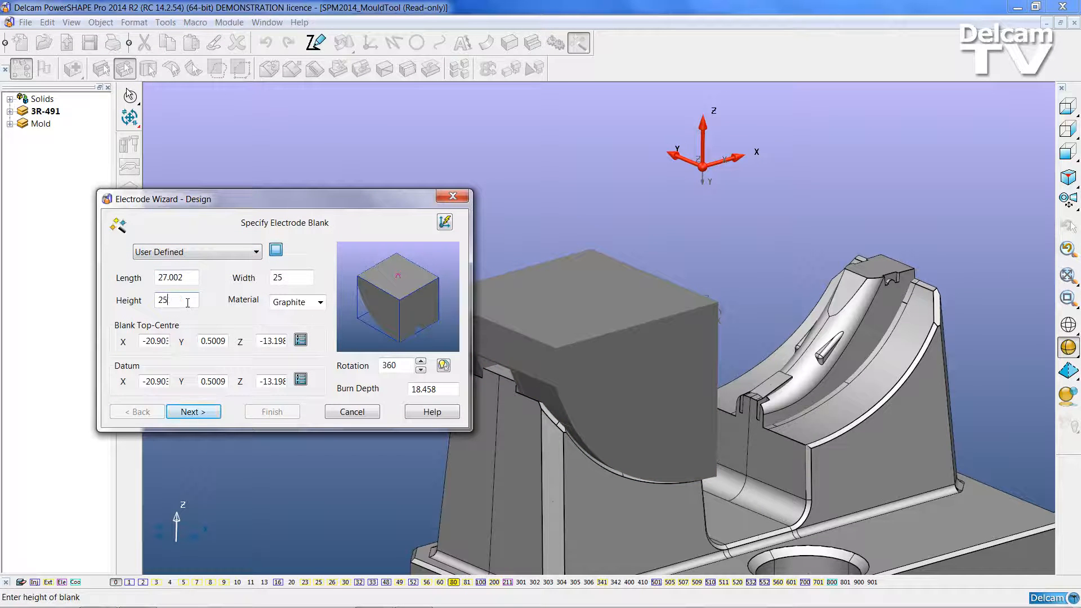
click(186, 279)
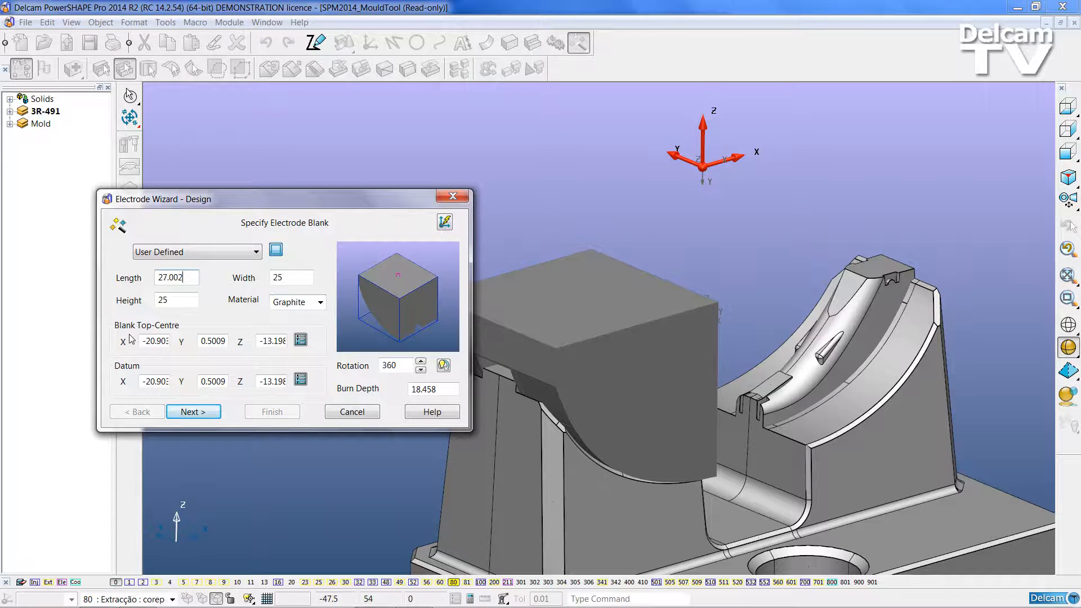
middle_drag(399, 327, 426, 311)
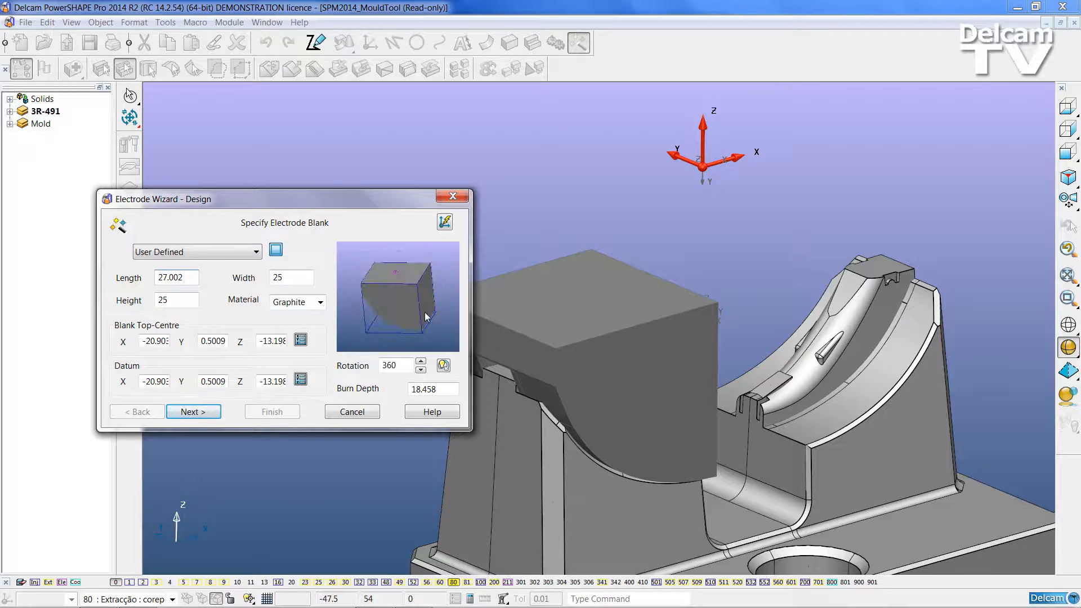
click(194, 412)
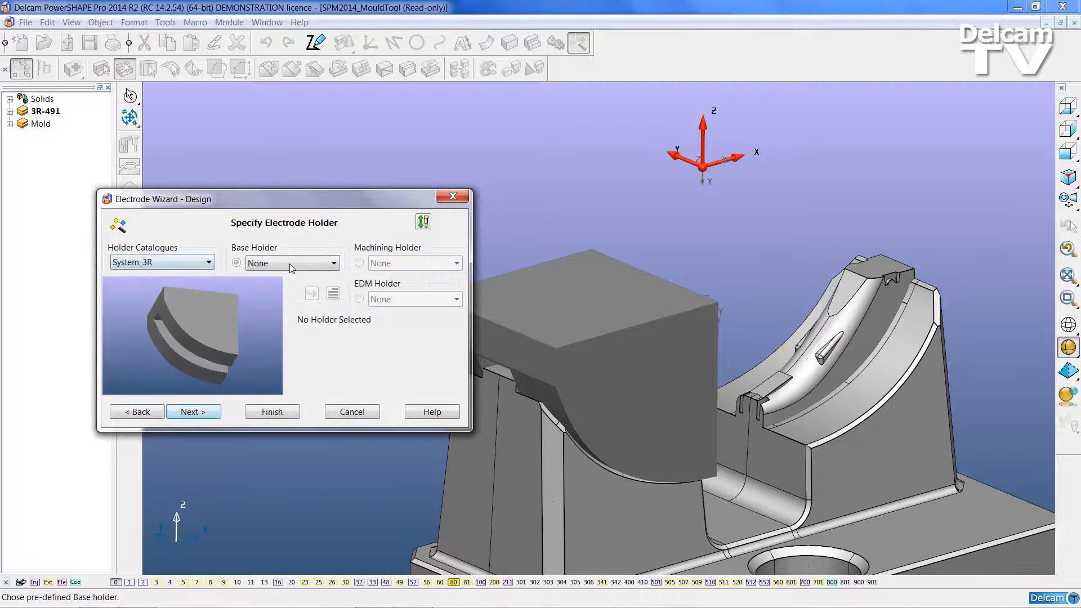
Choose 3R-491 from the System_3R catalogue as the electrode's base holder and proceed to the general options.
click(318, 264)
click(271, 344)
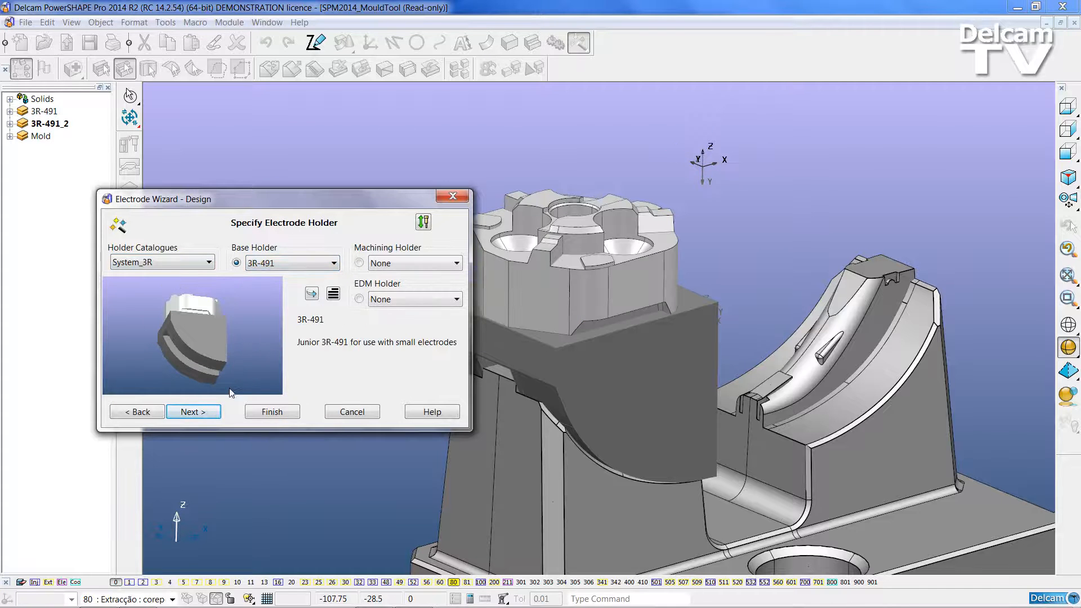
click(201, 412)
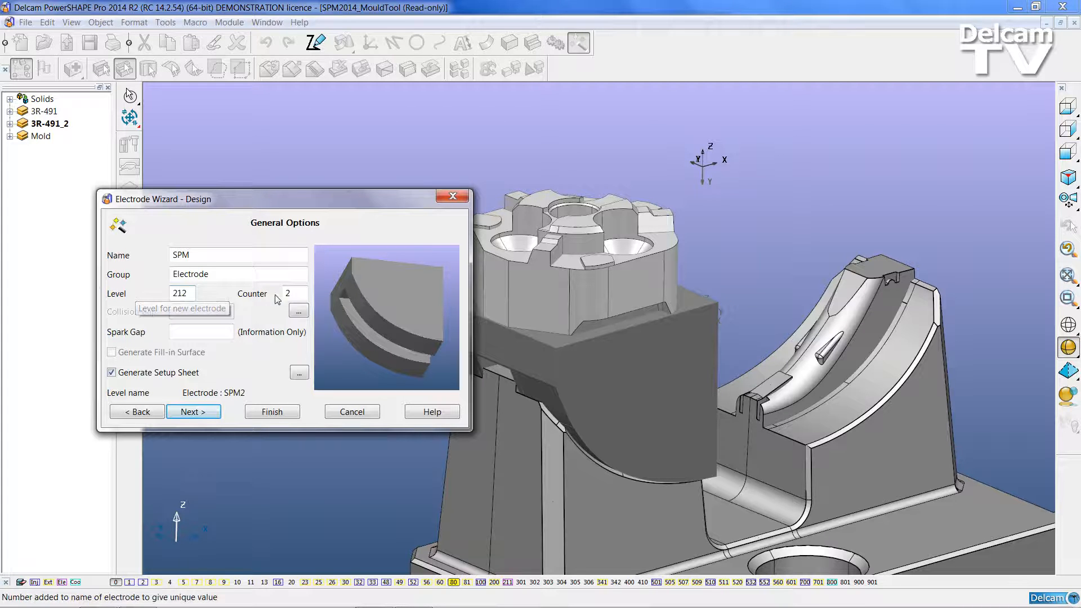
Accept the general options and maximum undersize, finish electrode SPM2 without export, and decline creating another electrode.
click(216, 410)
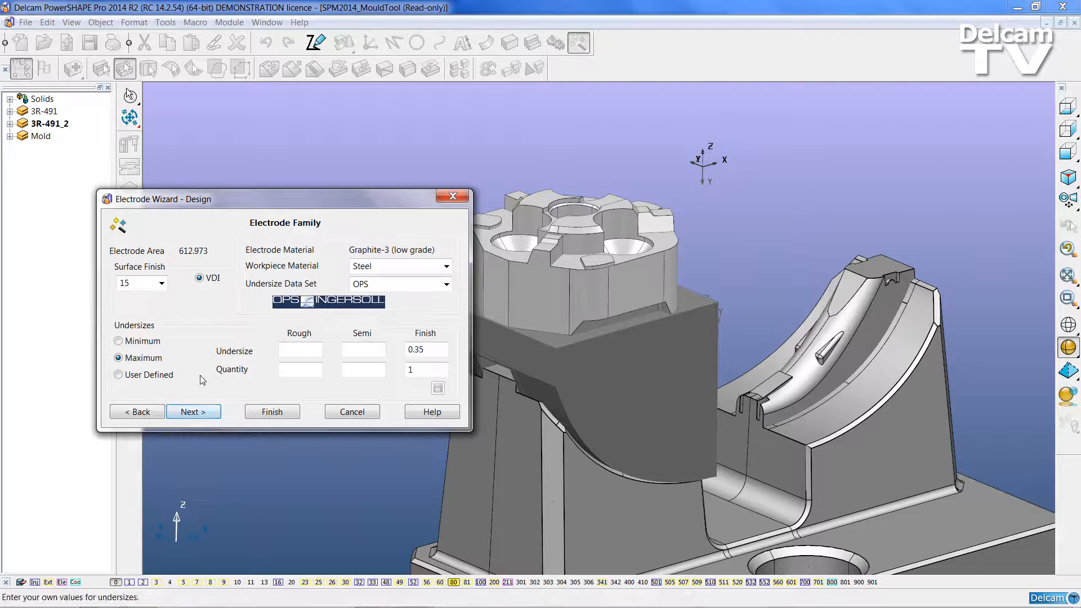
click(194, 411)
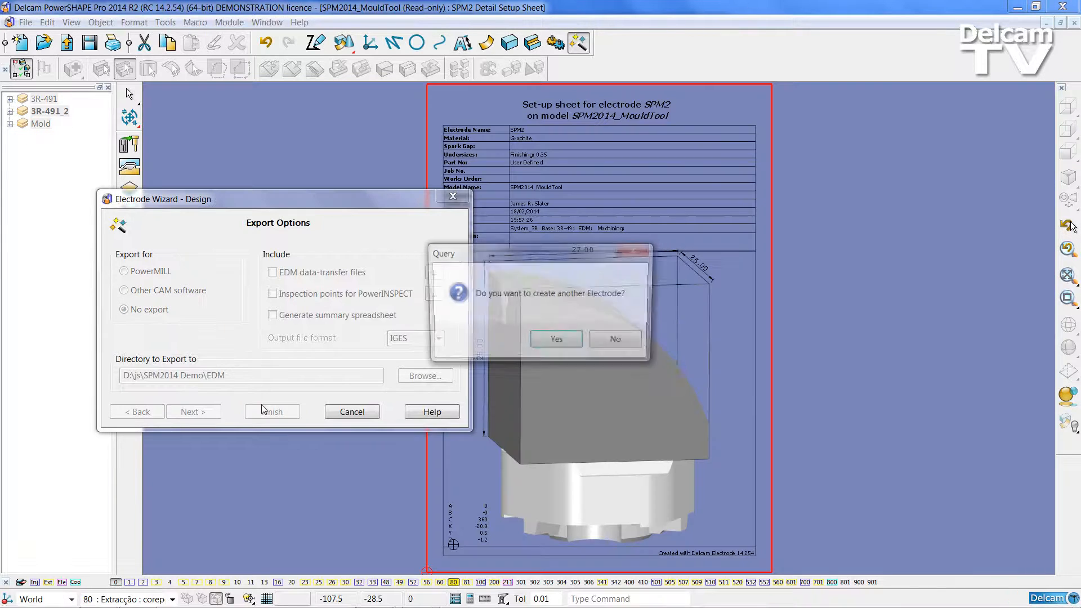
click(615, 342)
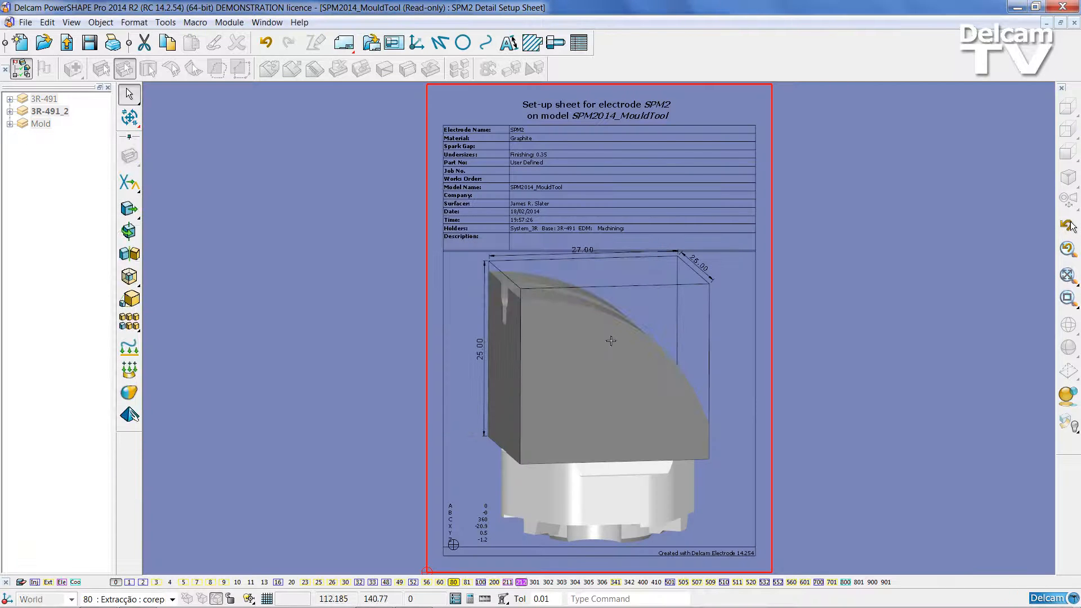
Check the general assembly setup sheet with electrode SPM1's level shown and hidden again, and return to the mould tool model.
click(283, 24)
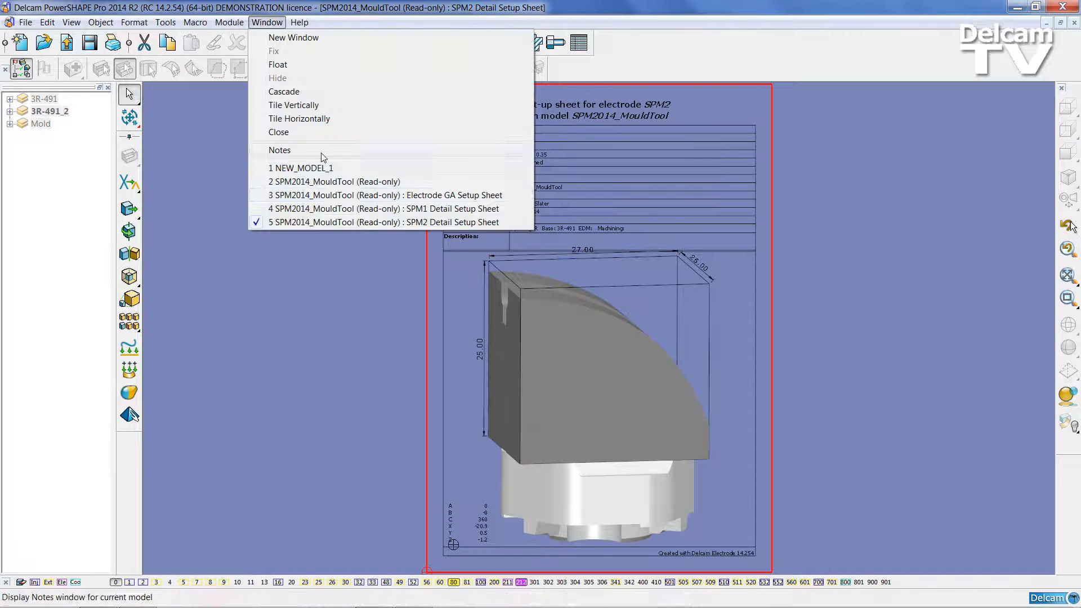
click(335, 195)
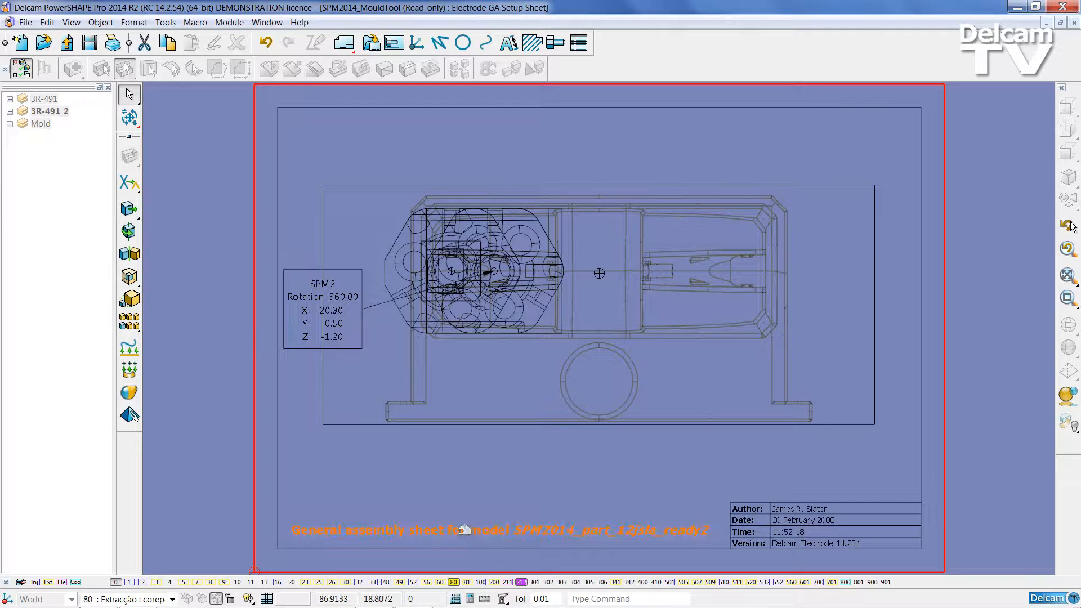
click(507, 582)
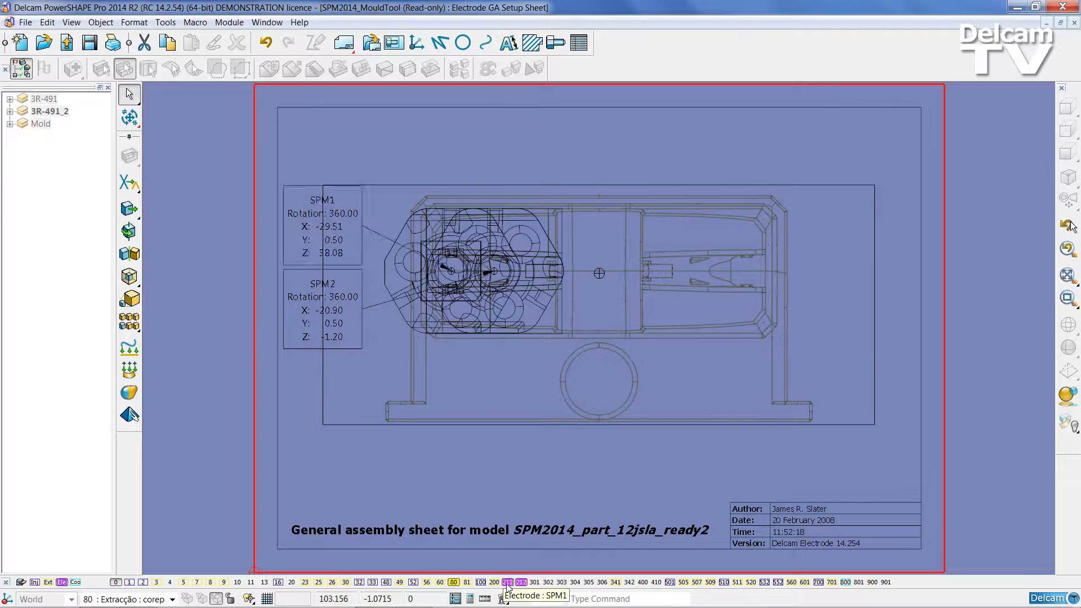
click(508, 582)
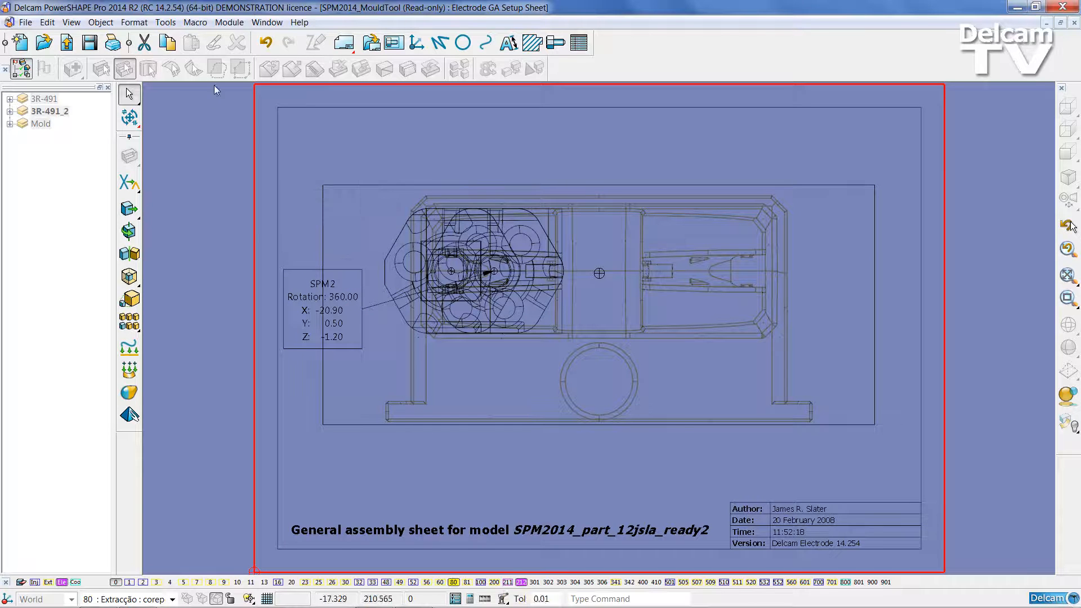
click(267, 23)
click(321, 182)
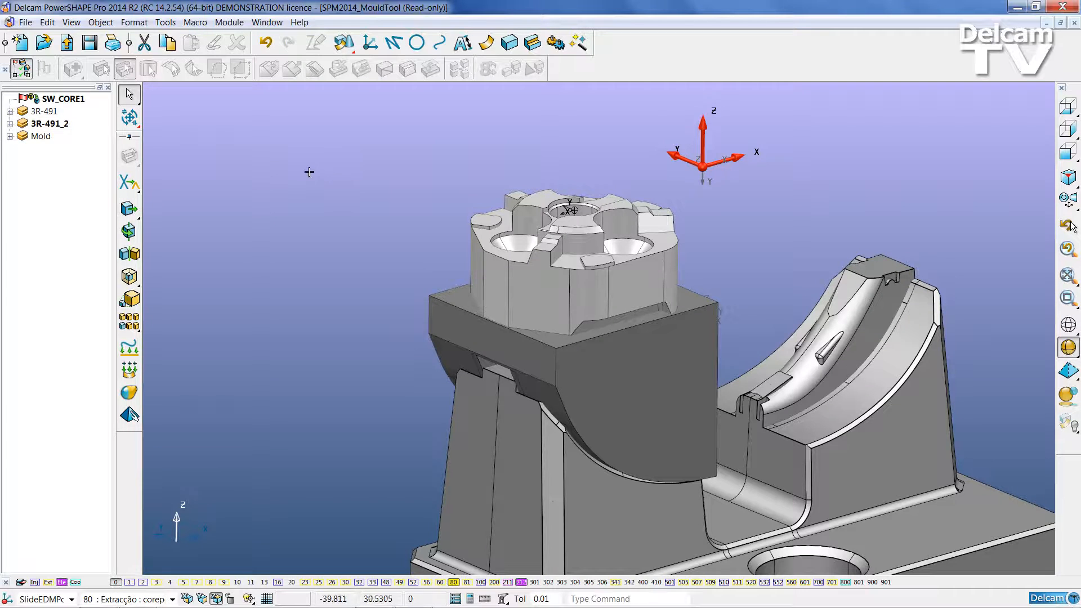
Hide the electrodes and select the outer side faces of the two narrow slots at the end of the curved rib.
click(63, 583)
middle_drag(651, 362, 562, 404)
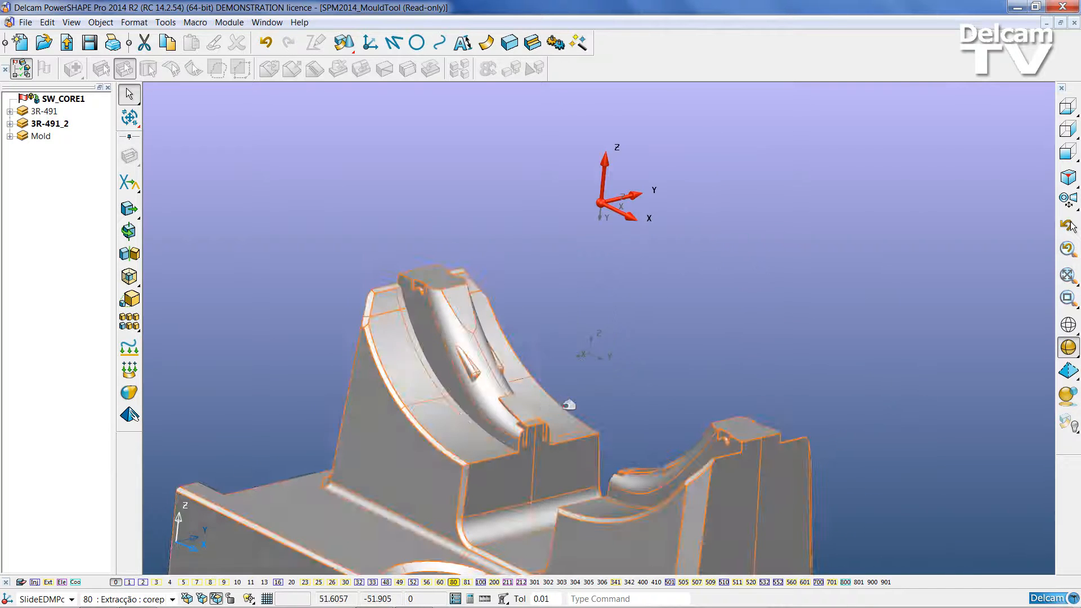
scroll(582, 366, up, 5)
click(742, 318)
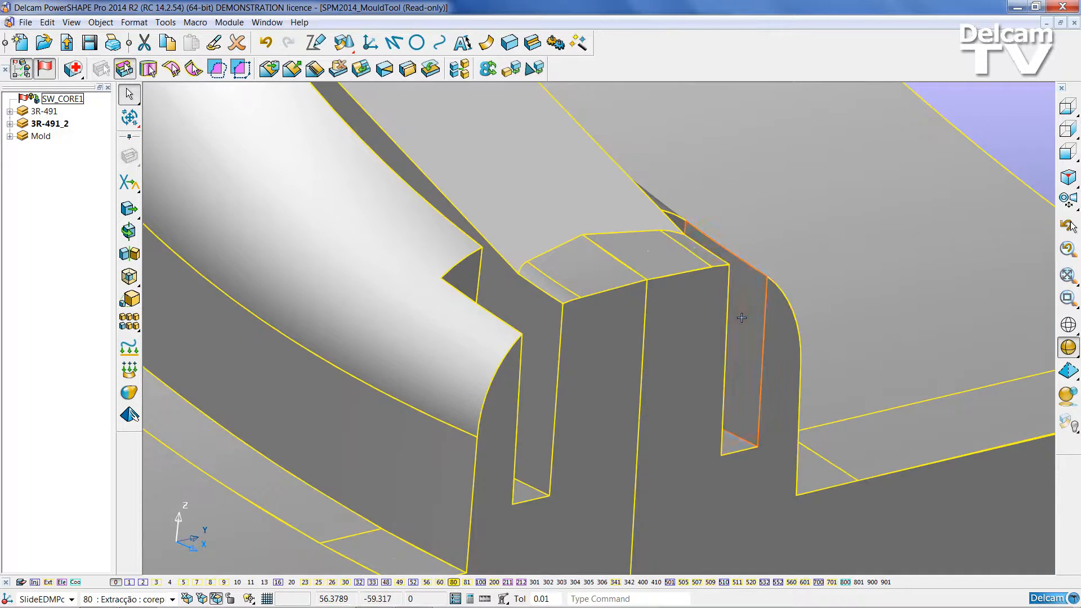
click(742, 318)
middle_drag(741, 319, 550, 224)
shift+click(446, 371)
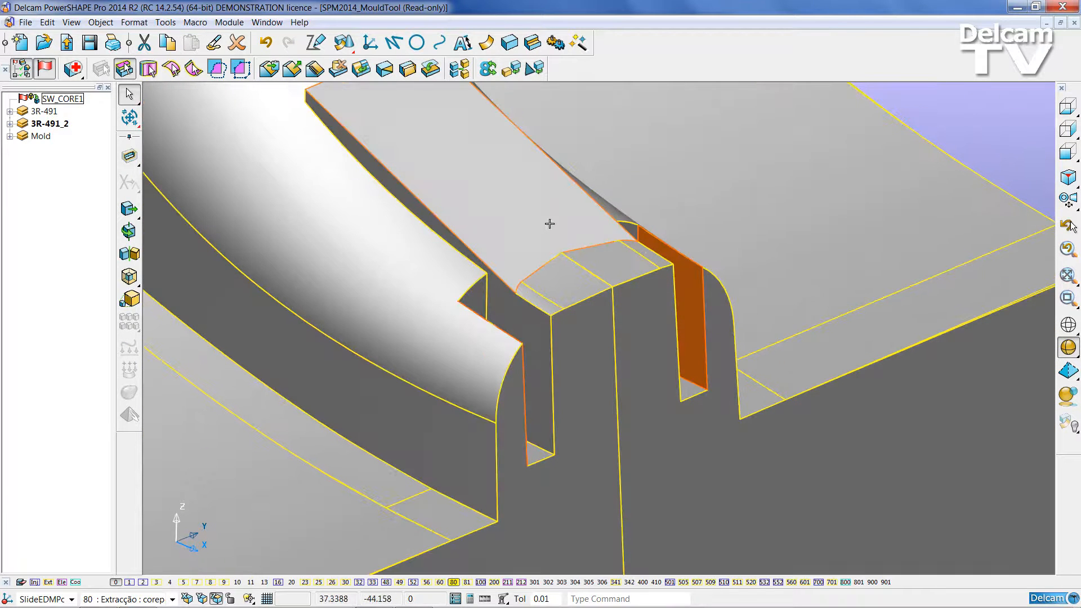
Create a Boolean solid core around the selected slot faces, 3 long, 5 wide and 9 high, extended upwards only.
click(509, 42)
mouse_move(135, 281)
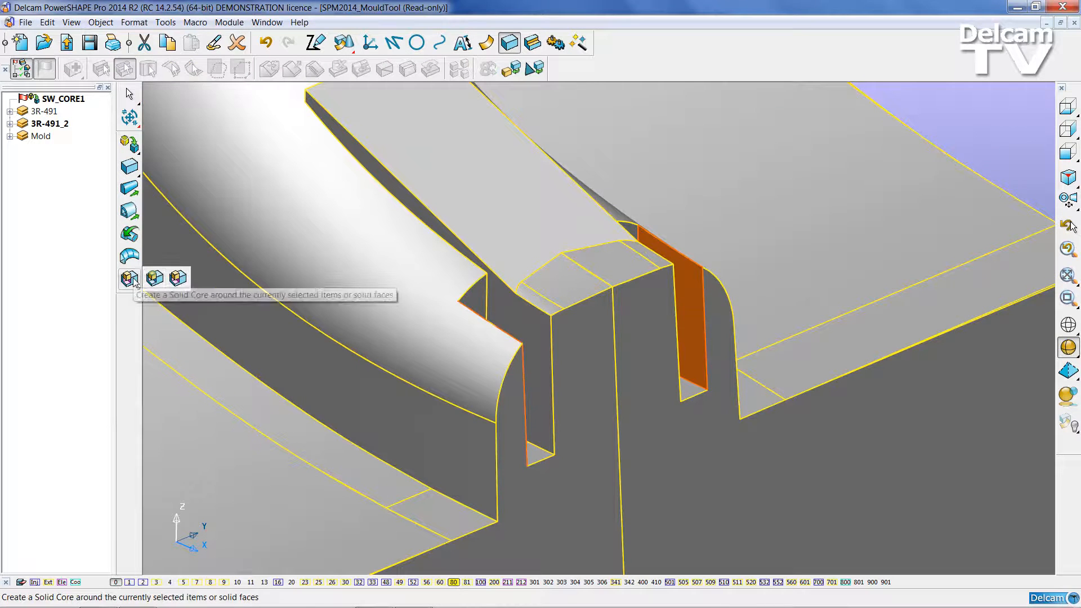
click(175, 283)
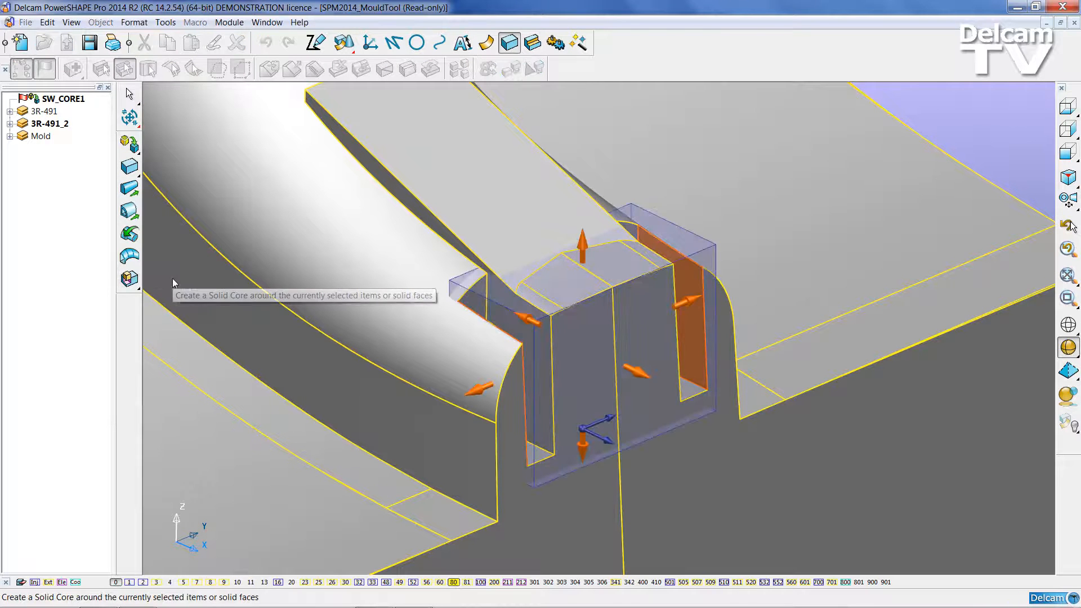
click(296, 342)
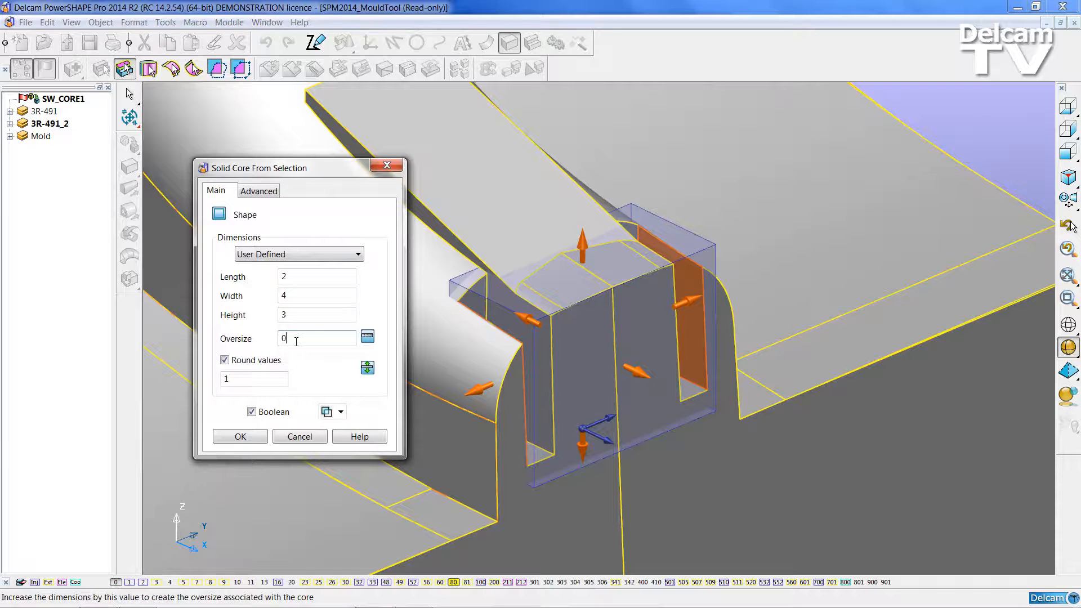
key(BackSpace)
key(BackSpace)
key(BackSpace)
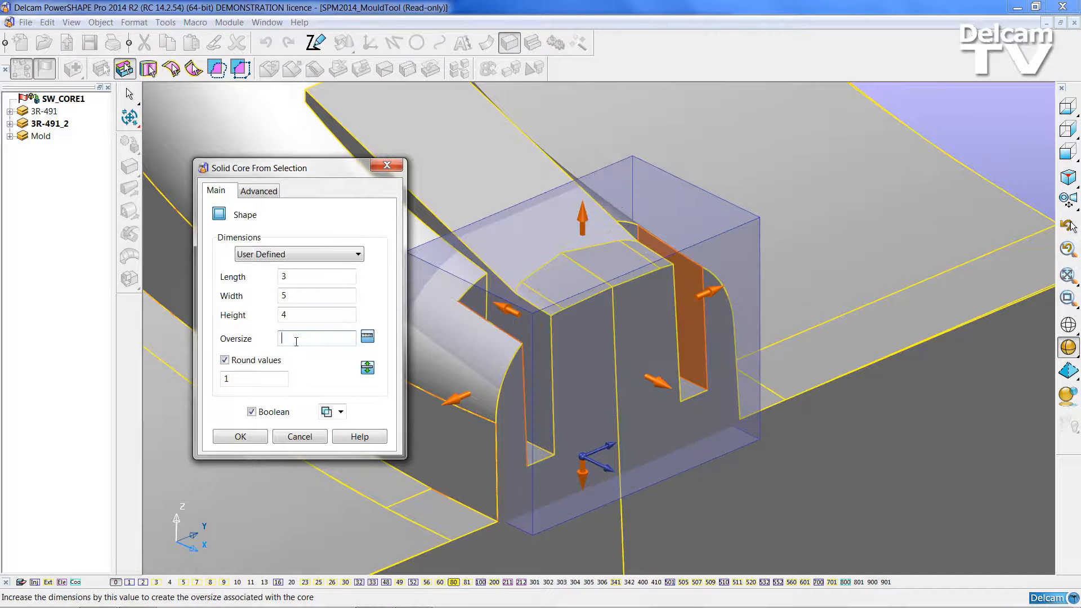
click(368, 368)
shift+middle_drag(562, 322, 656, 375)
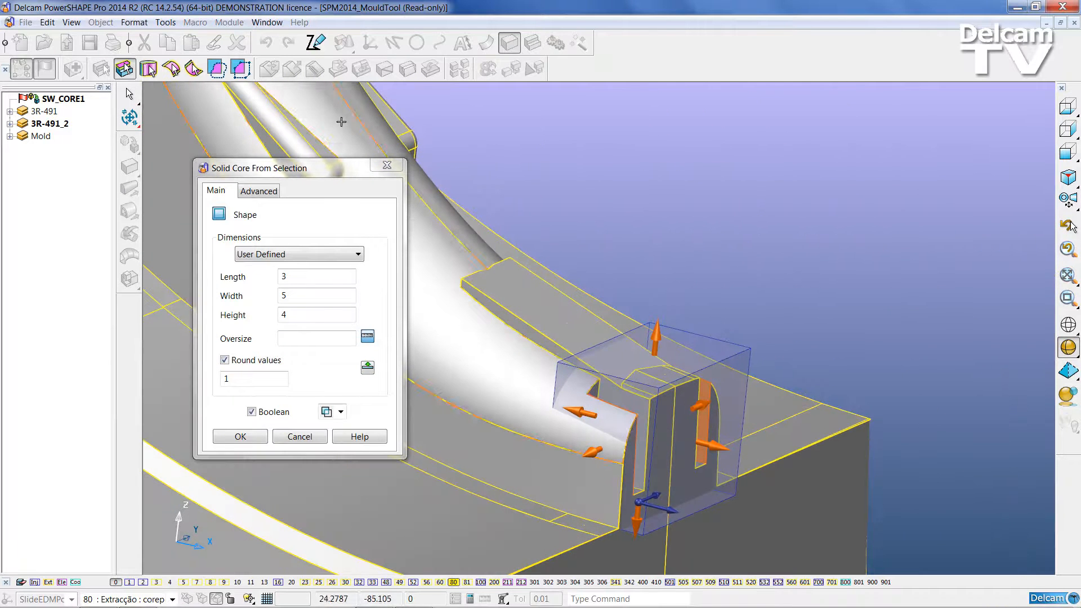
drag(657, 334, 674, 160)
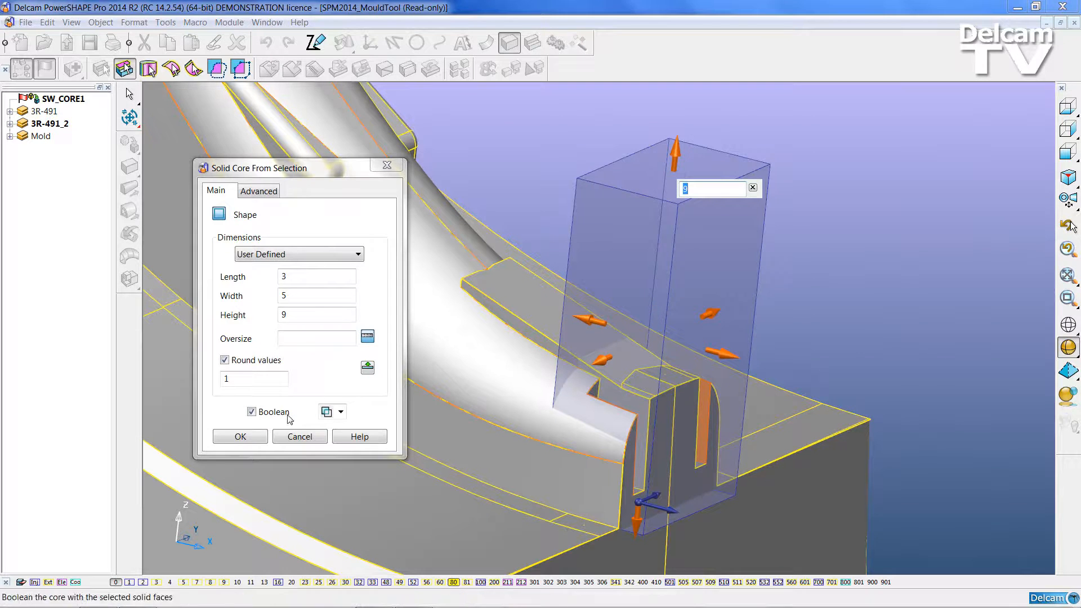
click(241, 437)
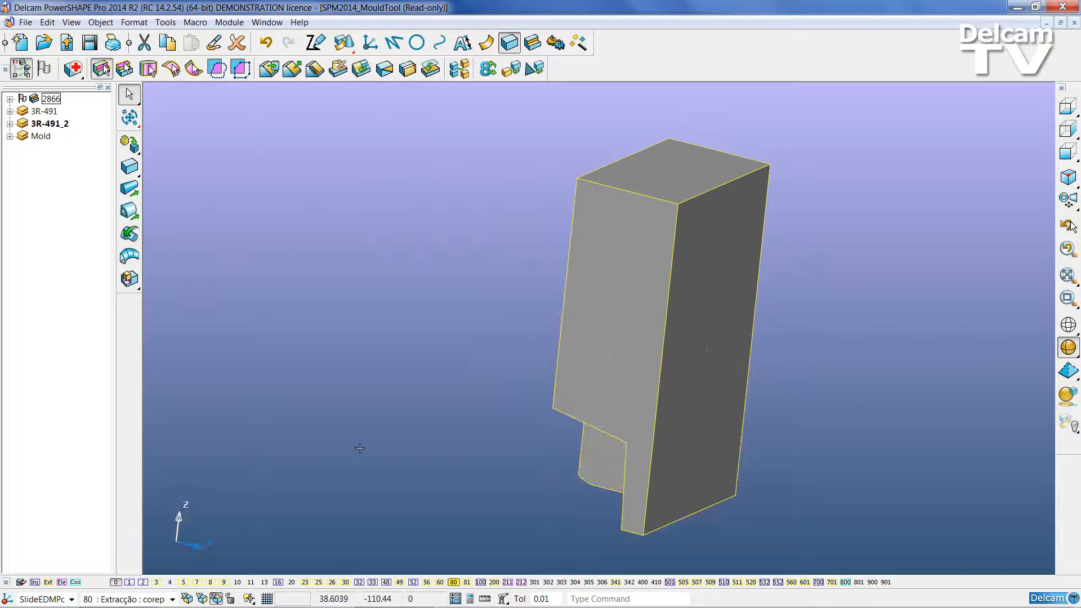
Remove the thin plate in front of the new solid's pins by replacing its outer face with the parallel inner face.
middle_drag(361, 449, 623, 430)
middle_drag(724, 430, 417, 87)
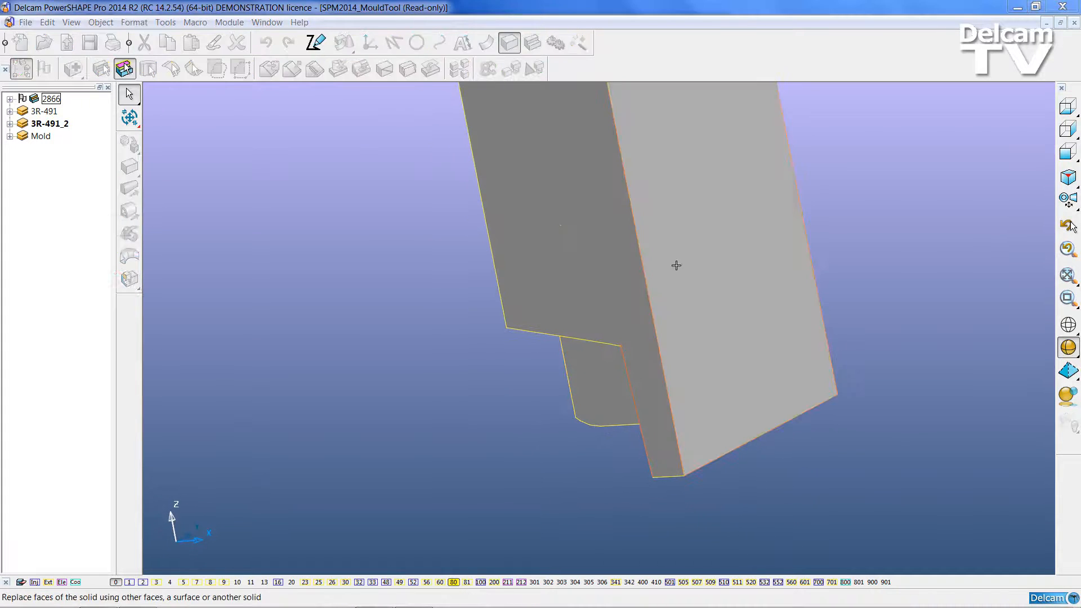
click(705, 337)
click(176, 332)
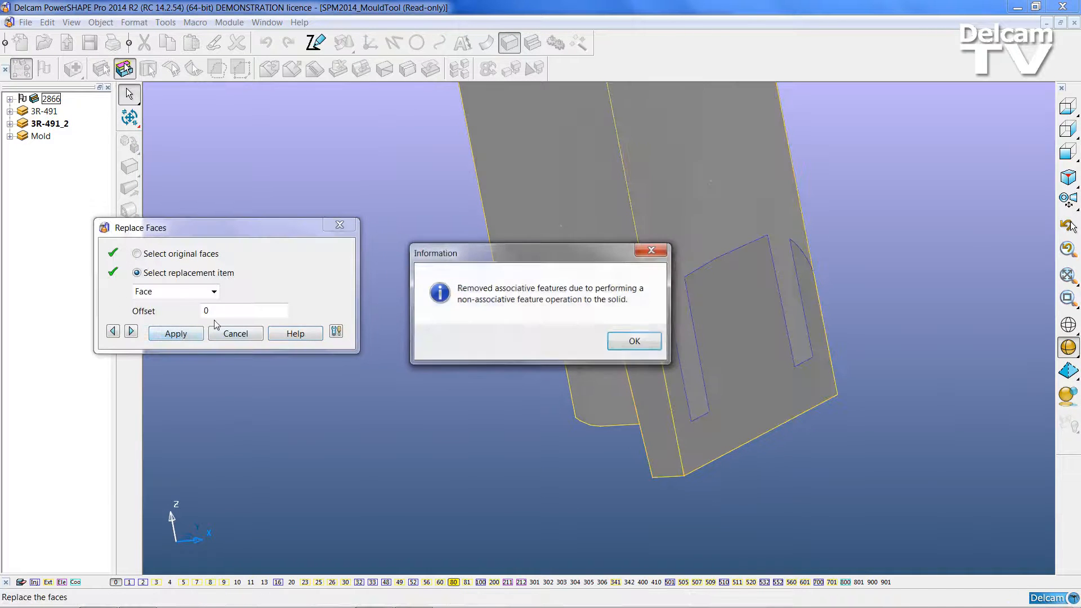
click(632, 340)
click(344, 227)
Measure the length of the upright corner edge on the solid's wide side, from the curved shoulder to the top.
middle_drag(704, 293, 777, 328)
middle_drag(553, 289, 650, 264)
shift+middle_drag(555, 294, 468, 374)
scroll(617, 369, up, 4)
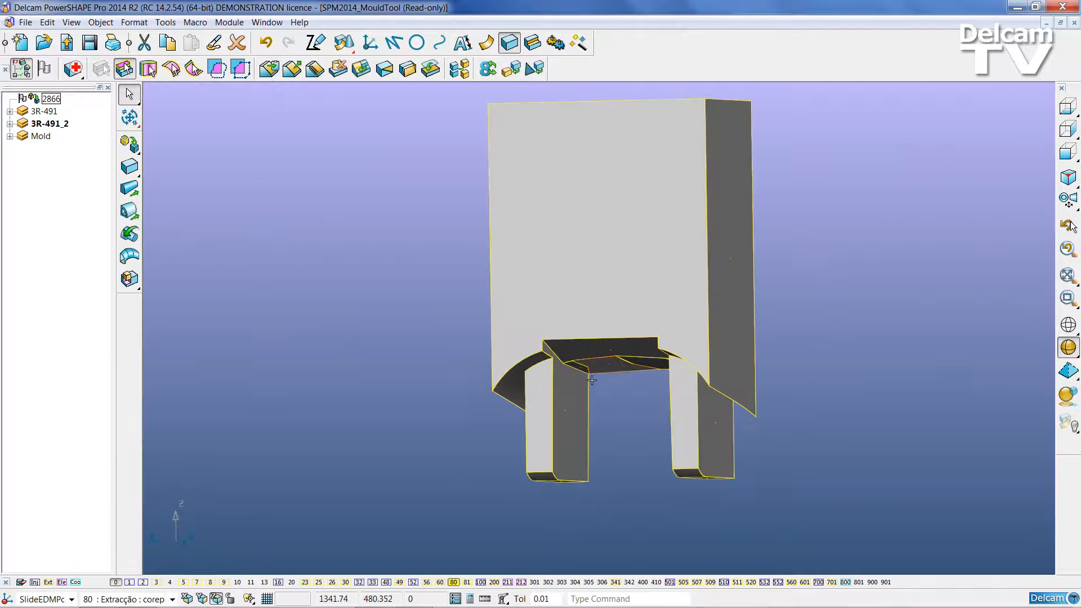
scroll(592, 363, up, 3)
mouse_move(592, 363)
middle_down()
mouse_move(647, 403)
mouse_move(605, 377)
middle_up()
scroll(621, 383, down, 3)
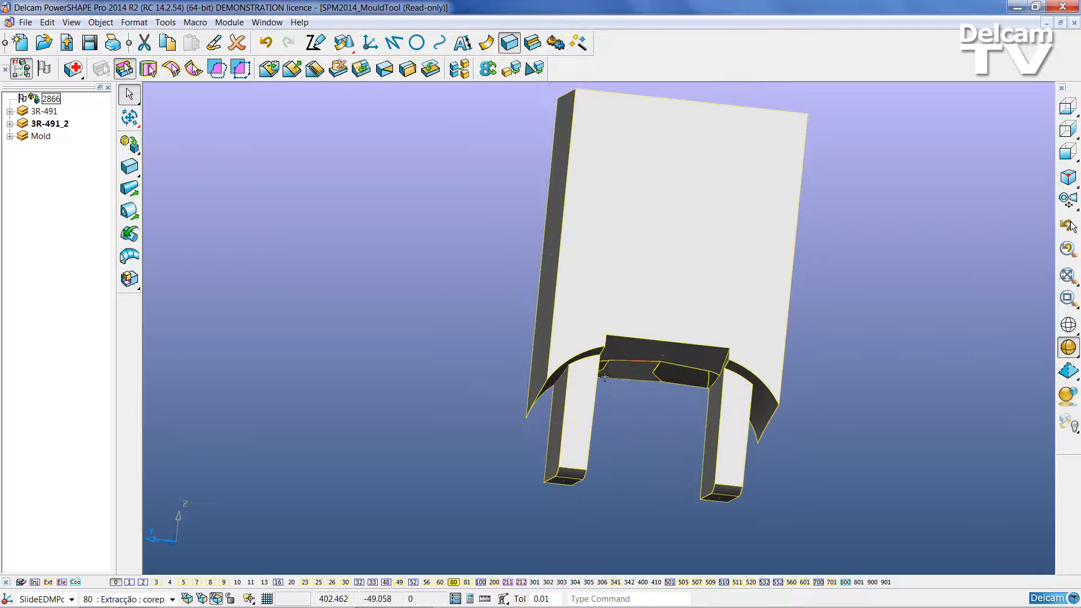
click(487, 598)
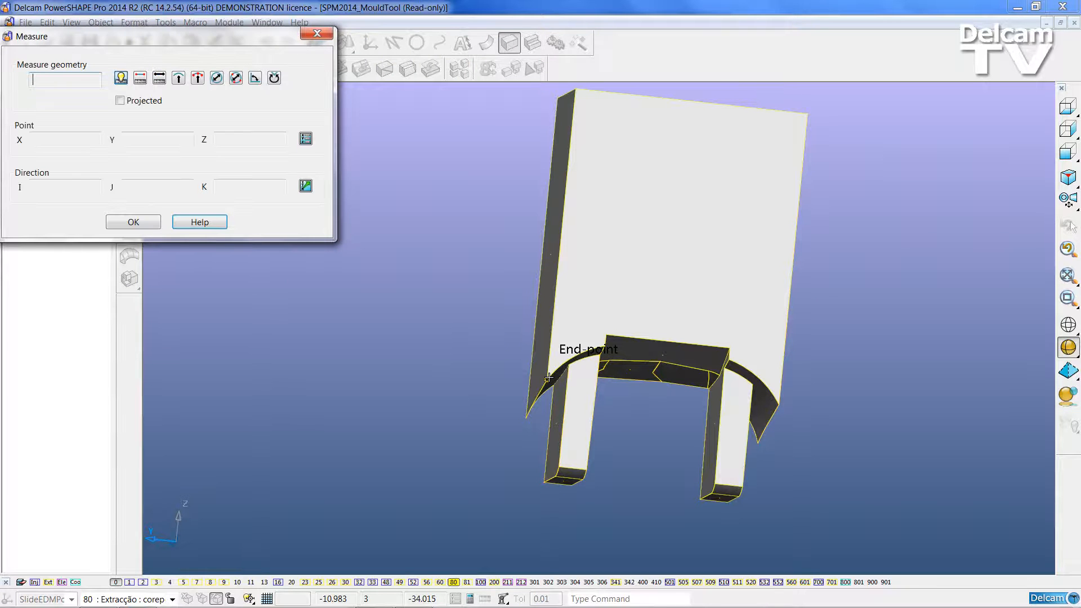
click(574, 91)
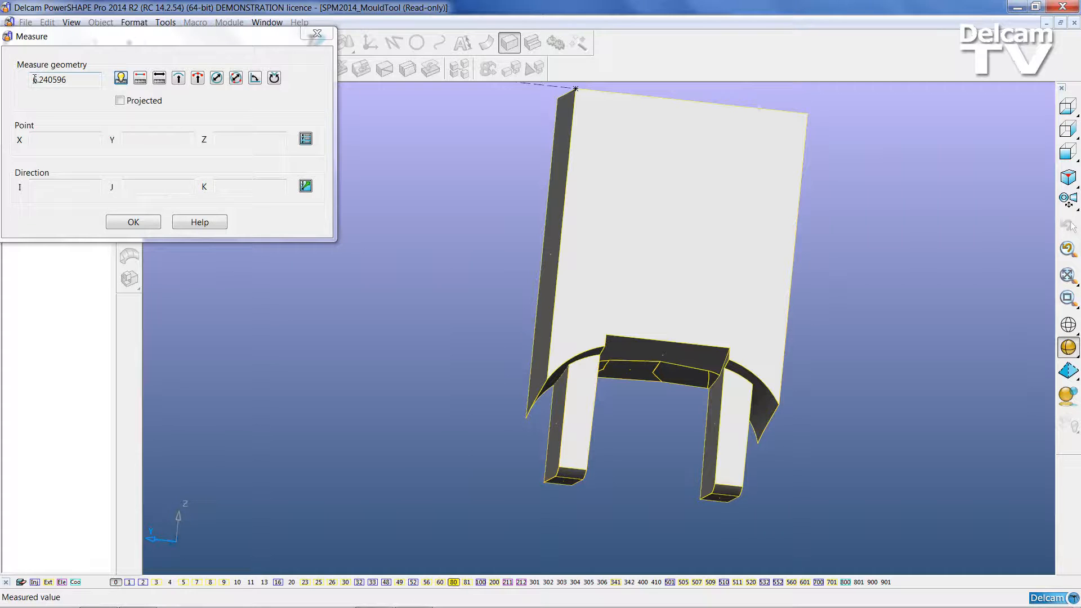
click(134, 223)
Replace the solid's curved and stepped underside faces around the pins with its top face at an offset of -4.
middle_drag(415, 288, 536, 254)
click(550, 341)
middle_drag(550, 342, 481, 370)
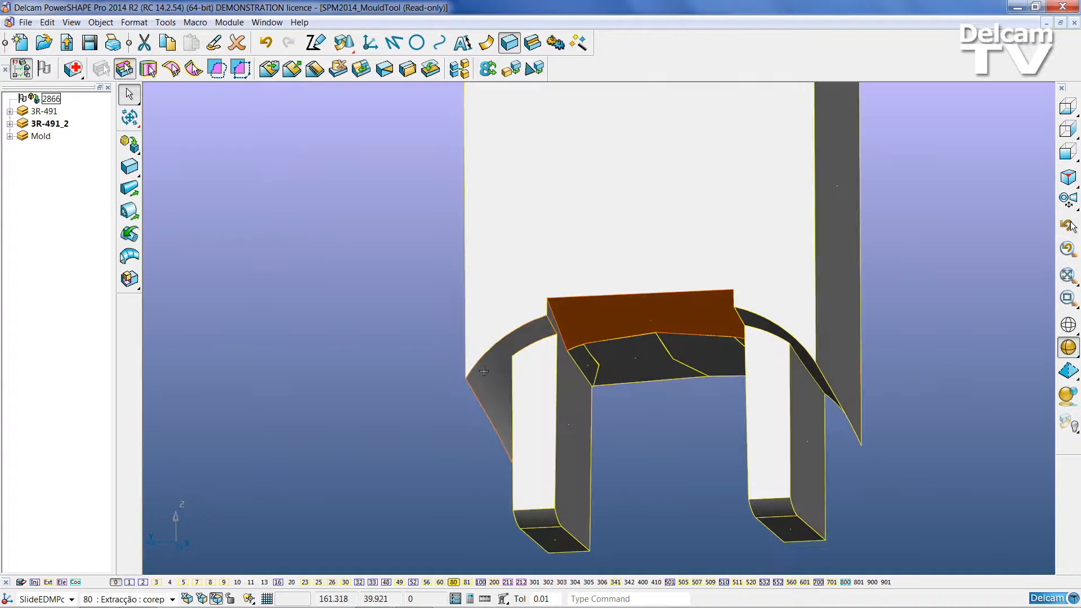
shift+click(487, 372)
shift+click(615, 353)
shift+click(673, 348)
middle_drag(719, 350, 806, 345)
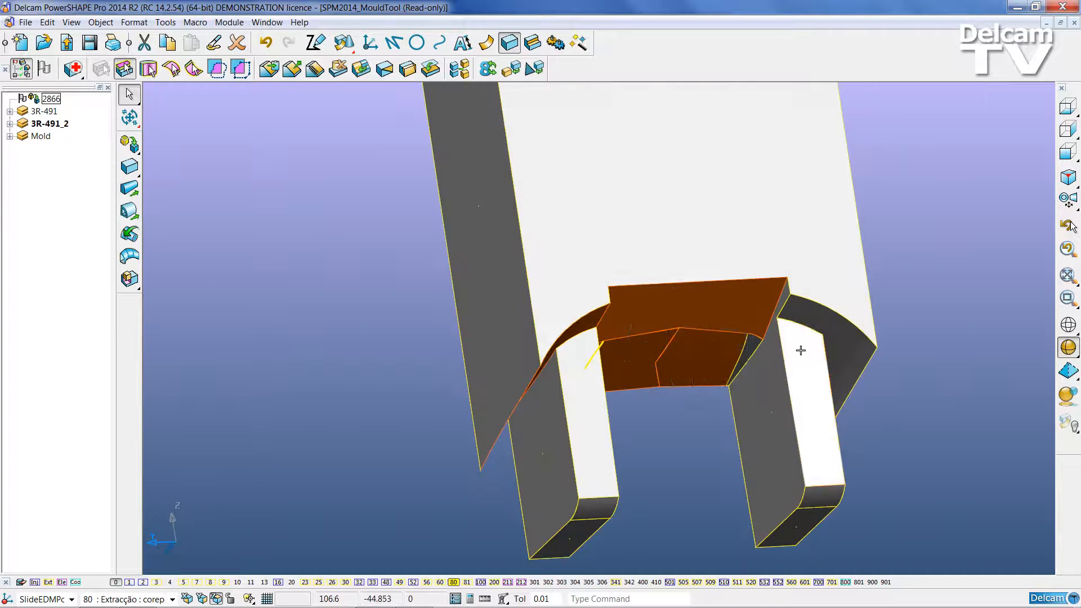
scroll(762, 342, up, 5)
shift+click(717, 335)
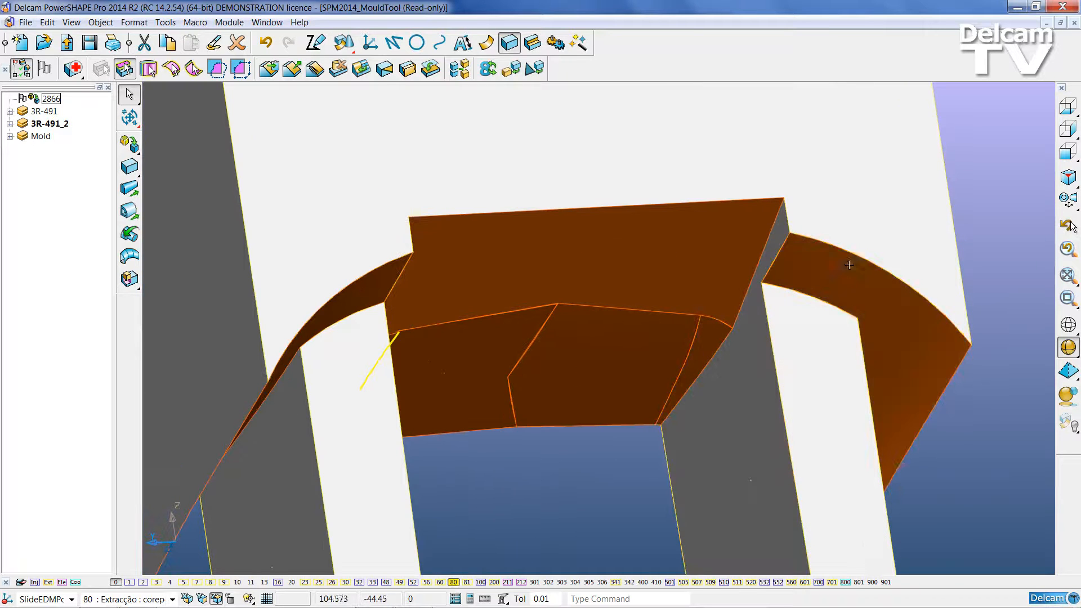
shift+click(849, 265)
scroll(851, 267, down, 3)
scroll(851, 268, down, 3)
middle_drag(847, 266, 563, 256)
click(431, 76)
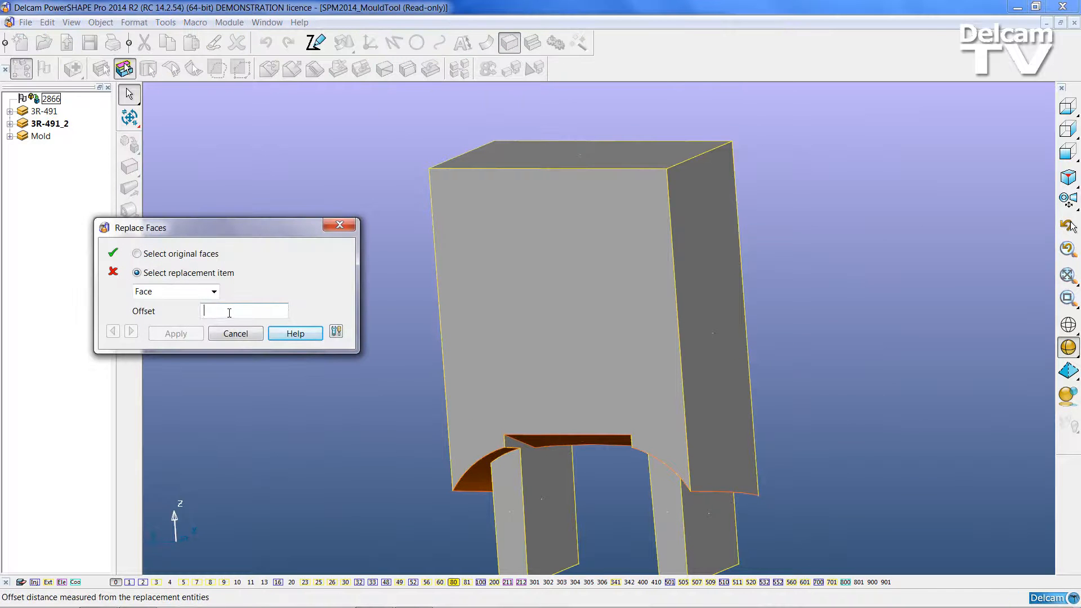
click(509, 155)
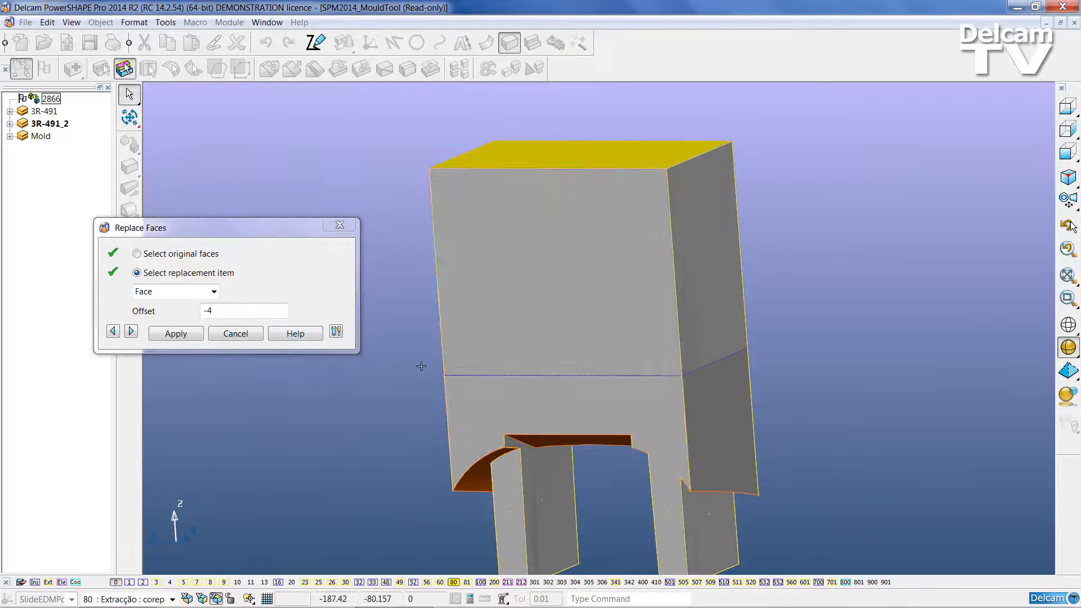
click(164, 334)
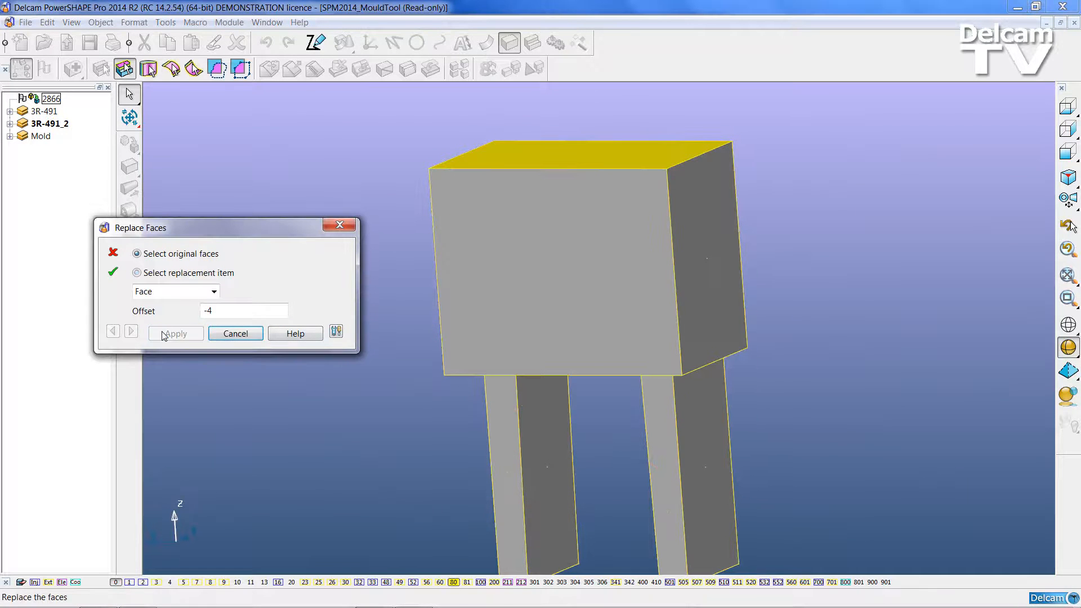
click(342, 227)
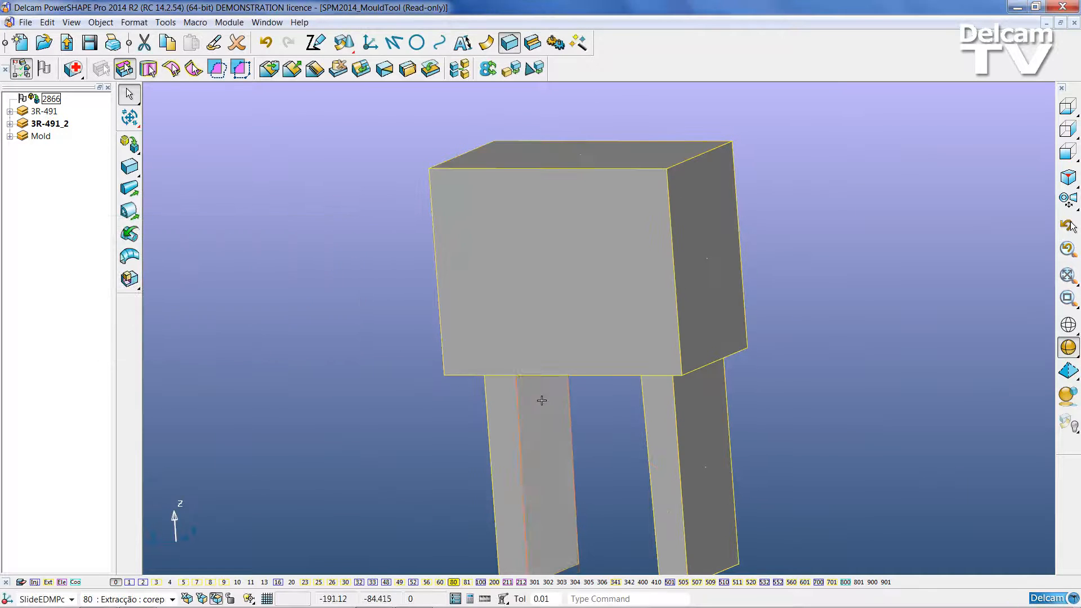
Start the Electrode Wizard on the two-pin solid over the slide core, declaring that the solid does not include a base.
middle_drag(539, 401, 579, 302)
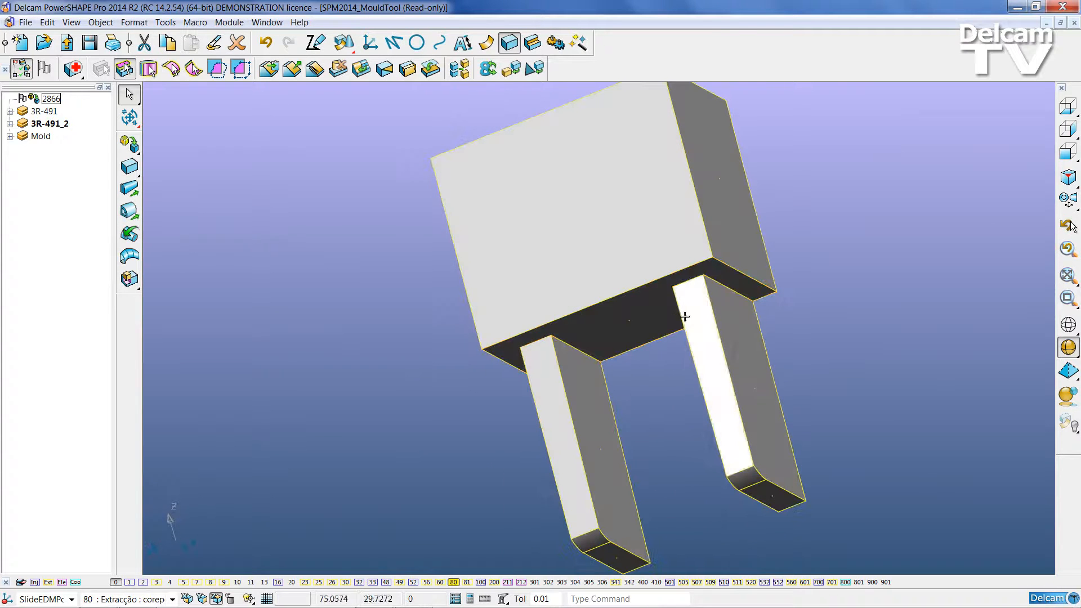
click(1068, 177)
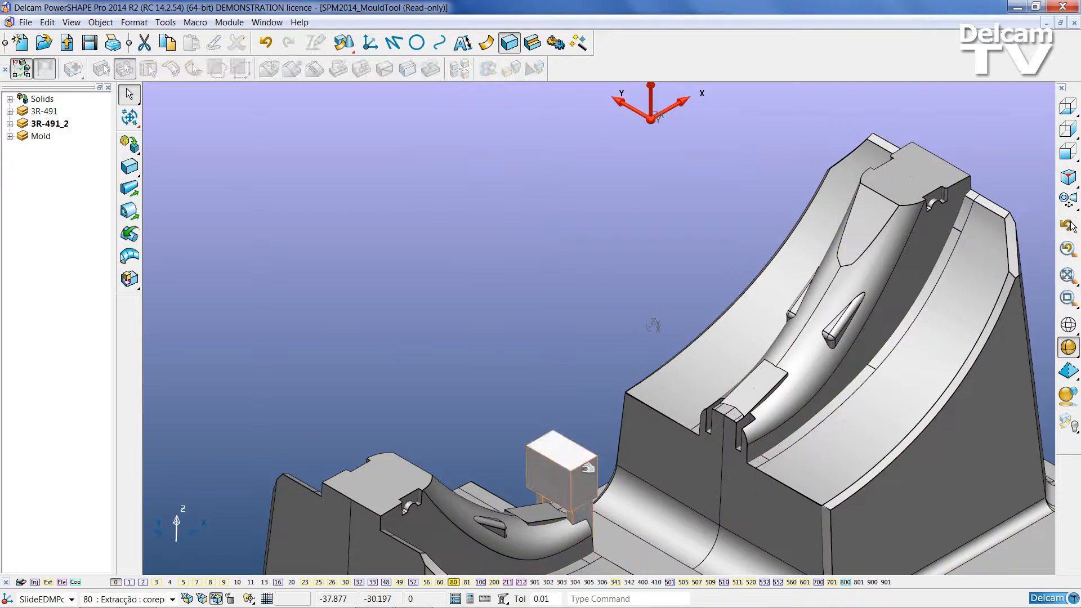
middle_drag(527, 520, 546, 512)
middle_drag(711, 411, 664, 389)
scroll(532, 326, up, 2)
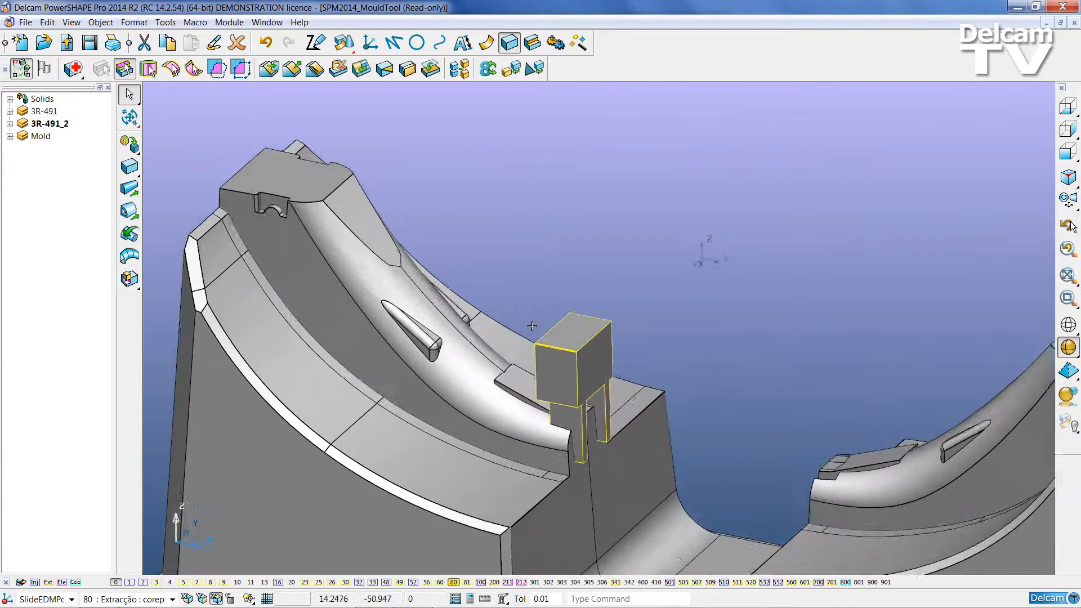
scroll(532, 326, up, 1)
click(578, 42)
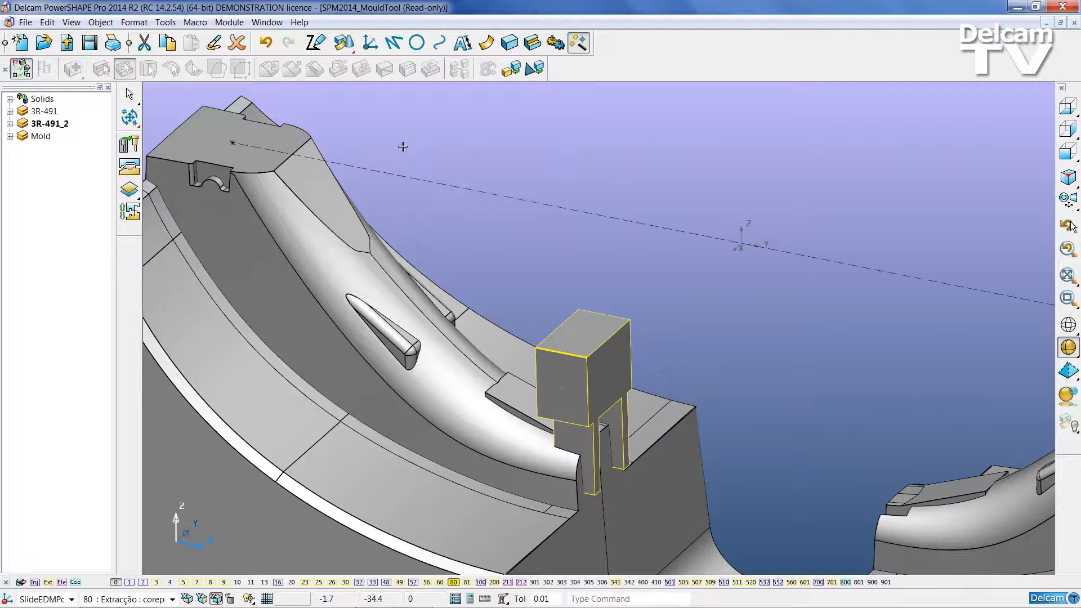
click(134, 147)
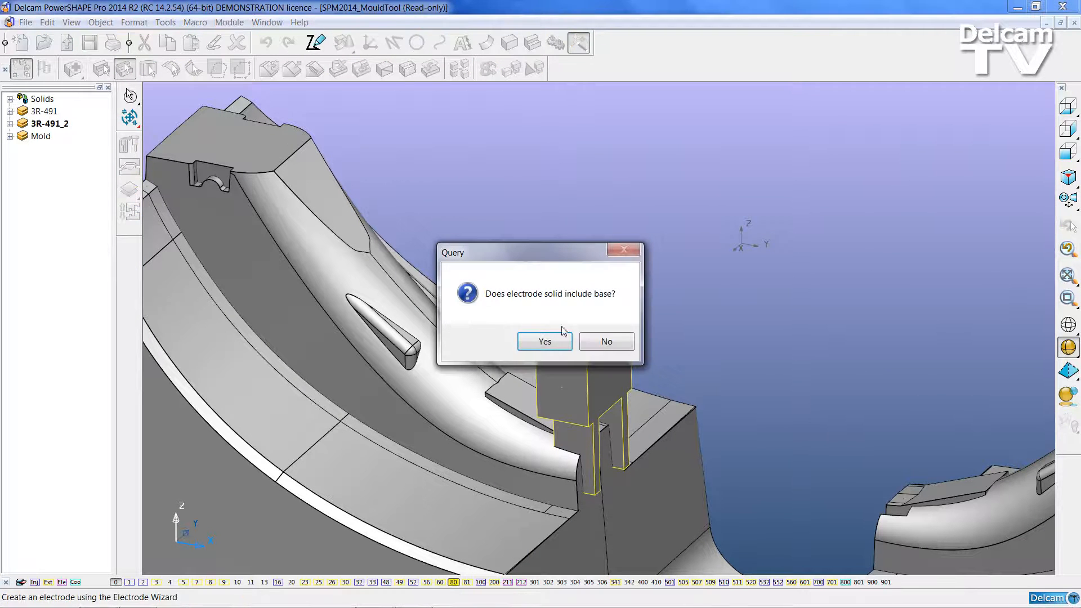
click(607, 345)
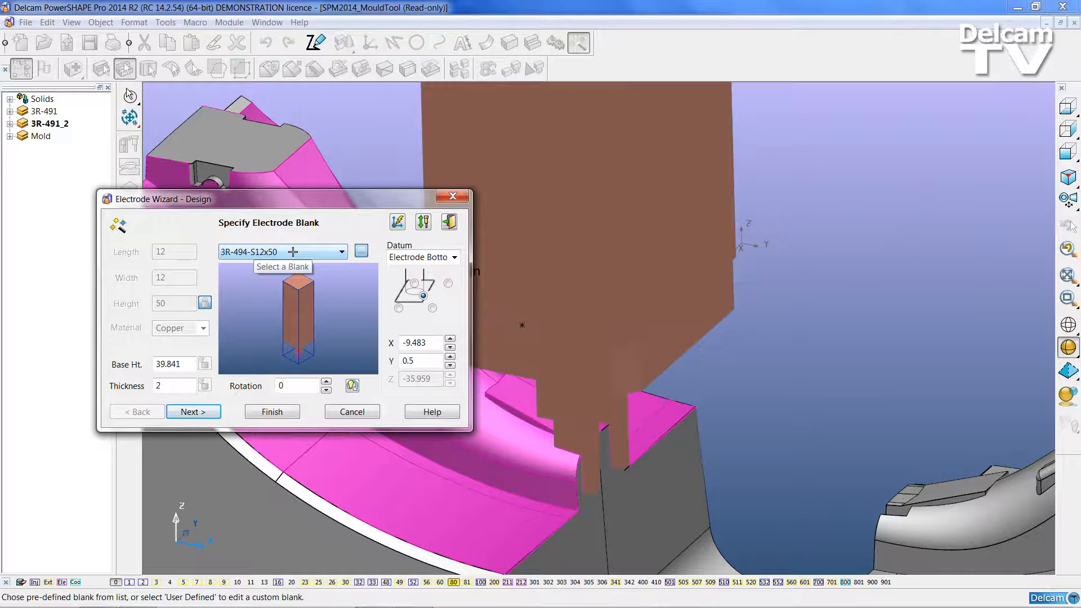
Accept the 3R-494-S12x50 blank and set the base holder to 3R-491.
click(194, 412)
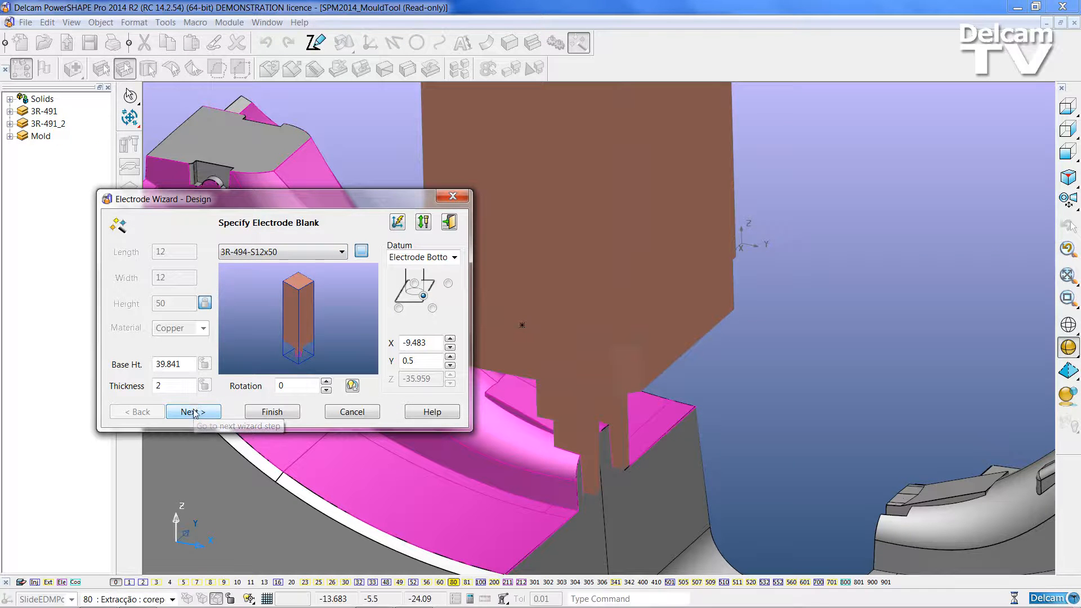
click(304, 263)
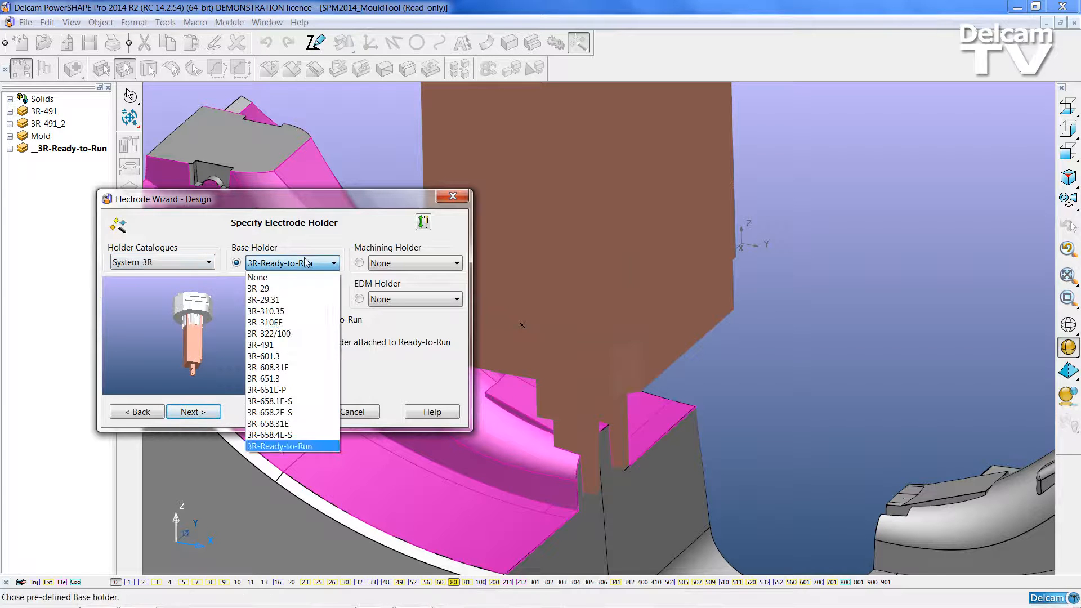
click(280, 344)
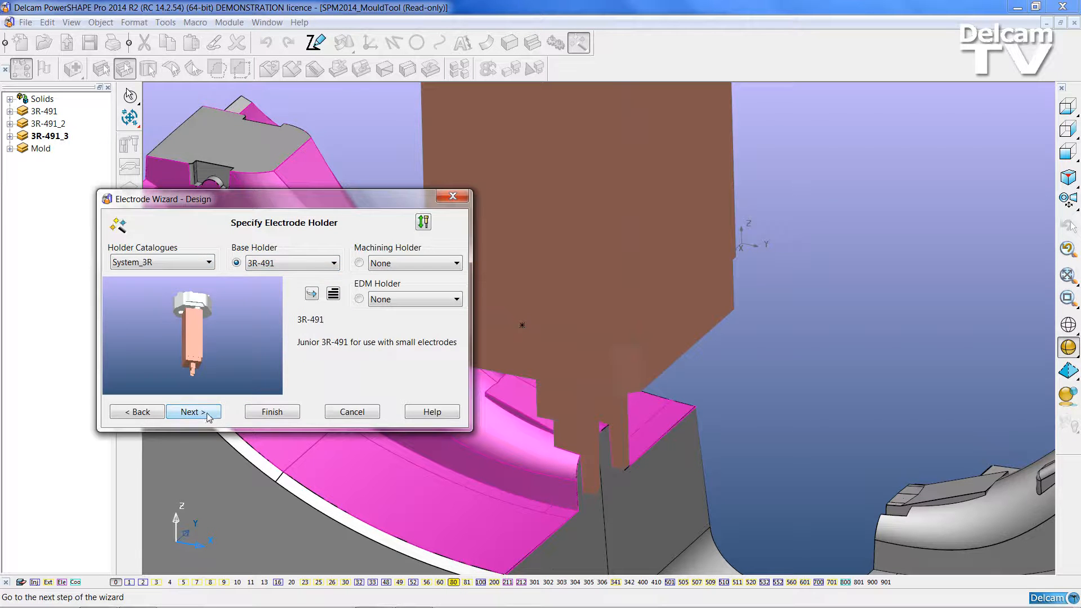
click(211, 414)
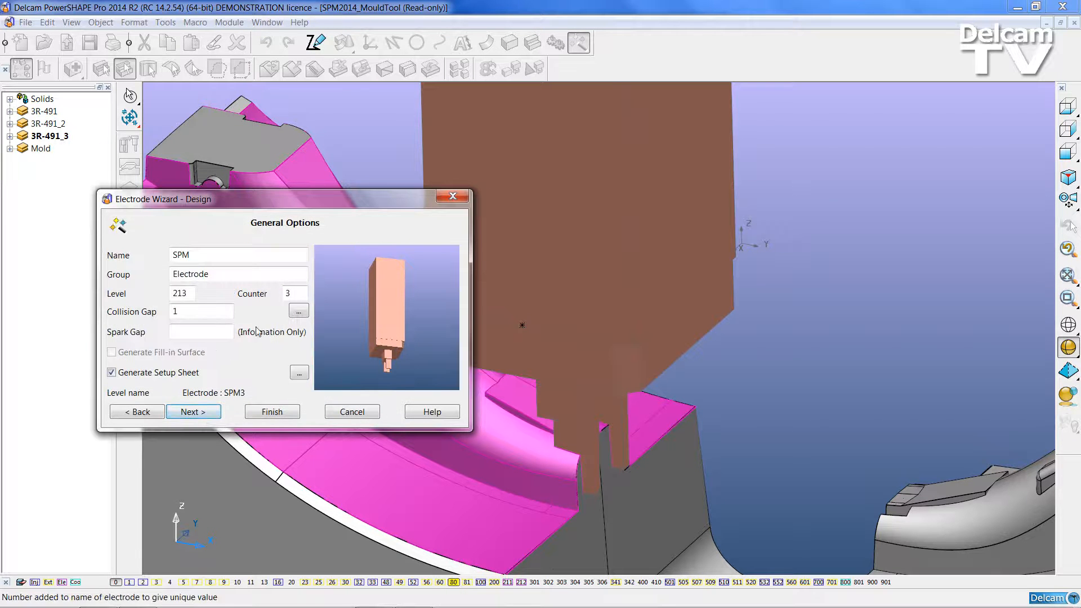
Enable the combined setup sheet for this electrode and choose view V2 in its settings.
click(299, 373)
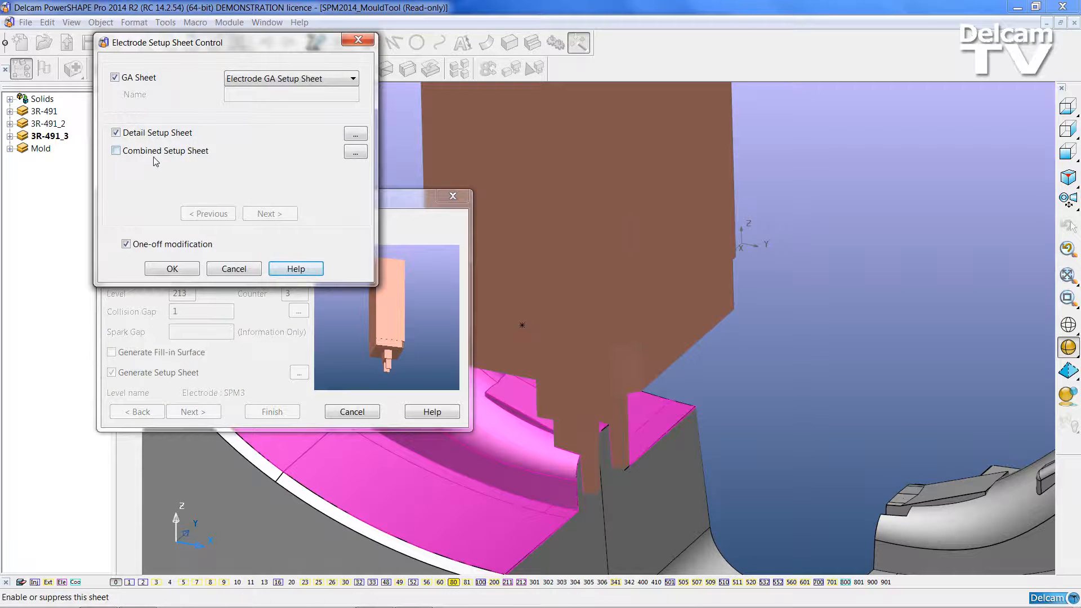
click(116, 151)
click(355, 152)
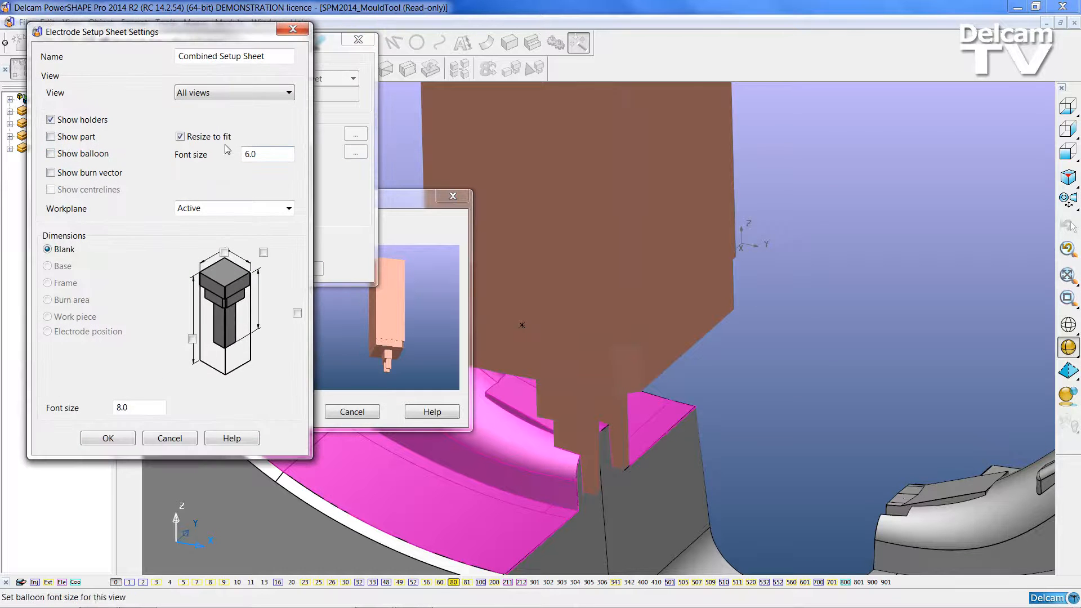
click(241, 94)
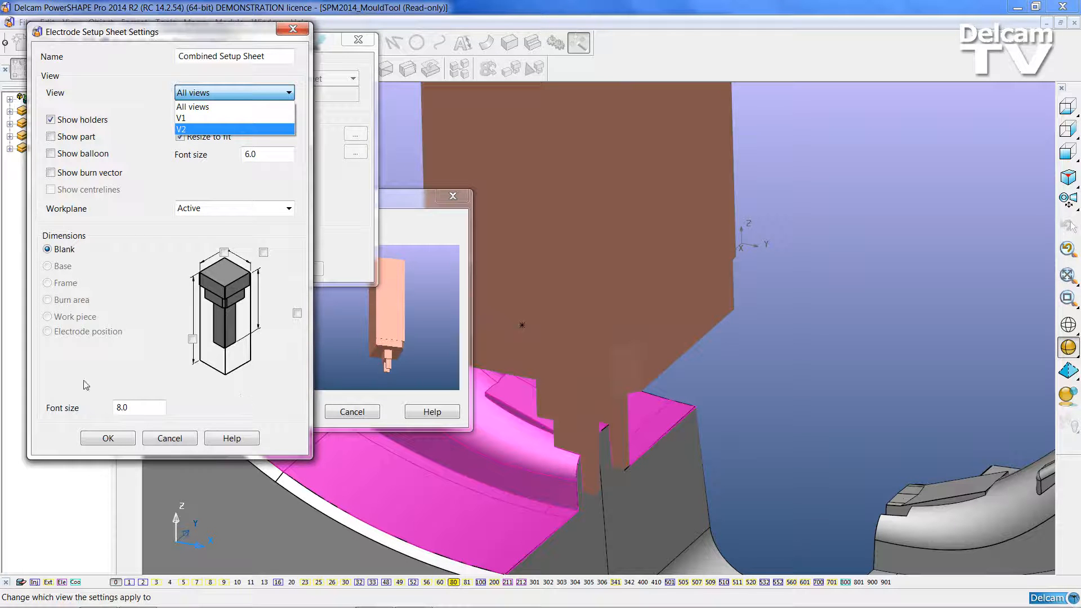
click(183, 130)
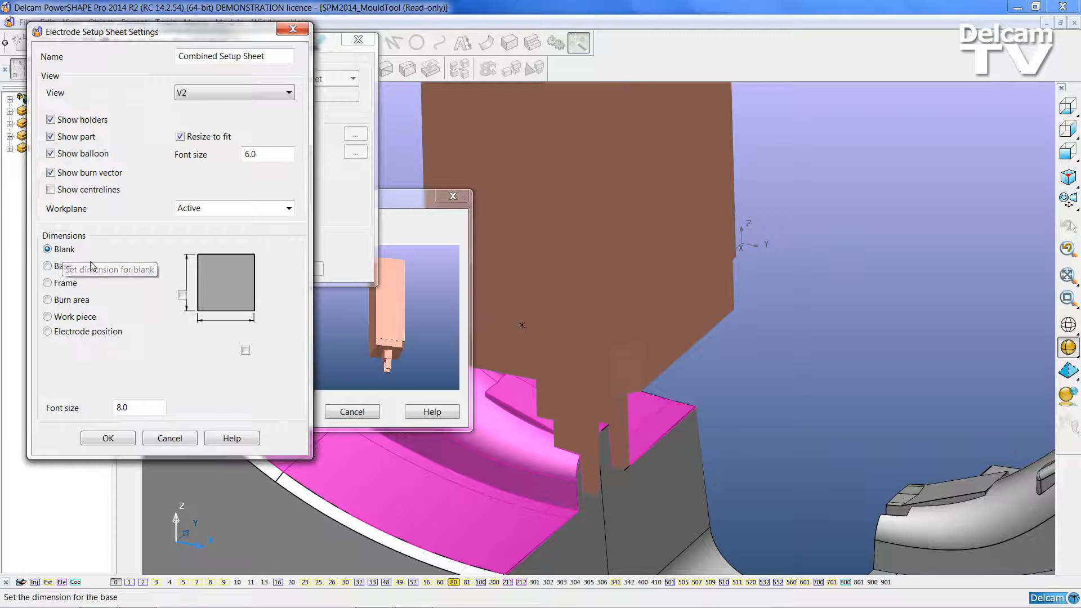
Show both frame dimensions in view V2 of the combined setup sheet and accept the setup sheet settings.
click(59, 284)
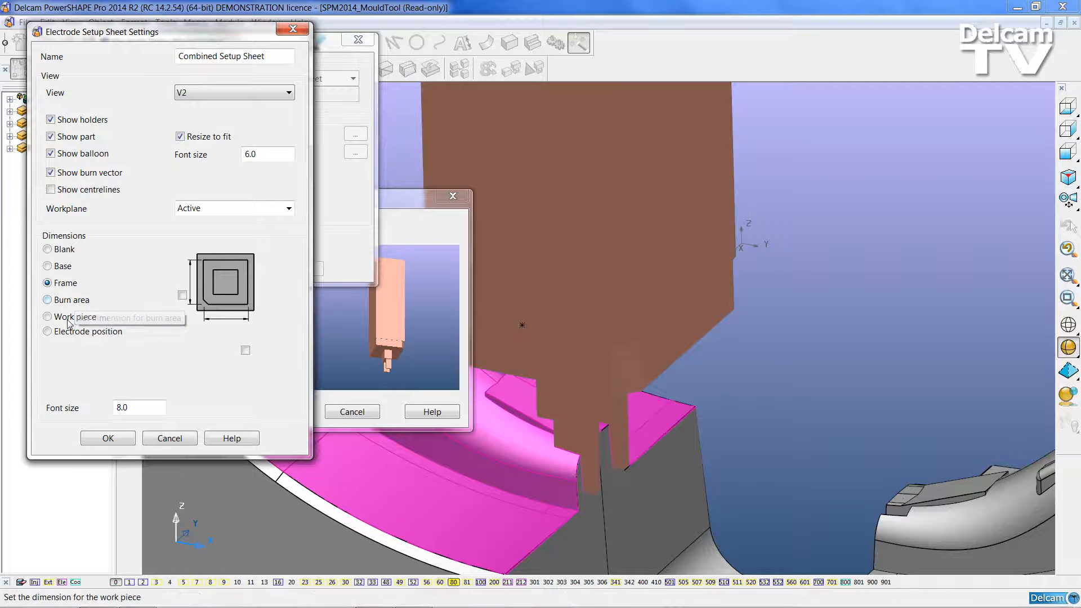
click(48, 332)
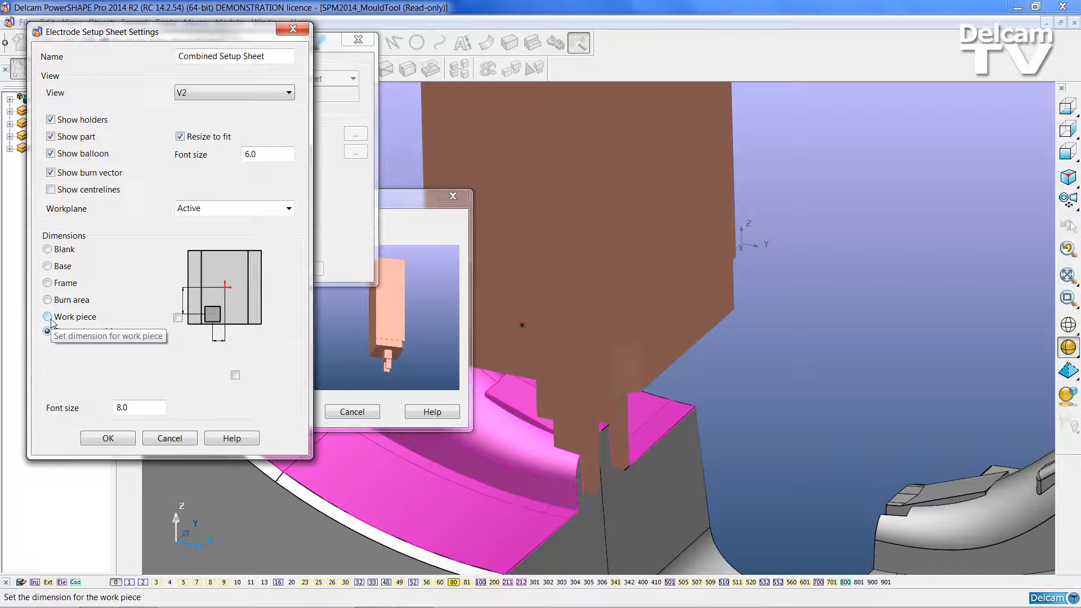
click(49, 283)
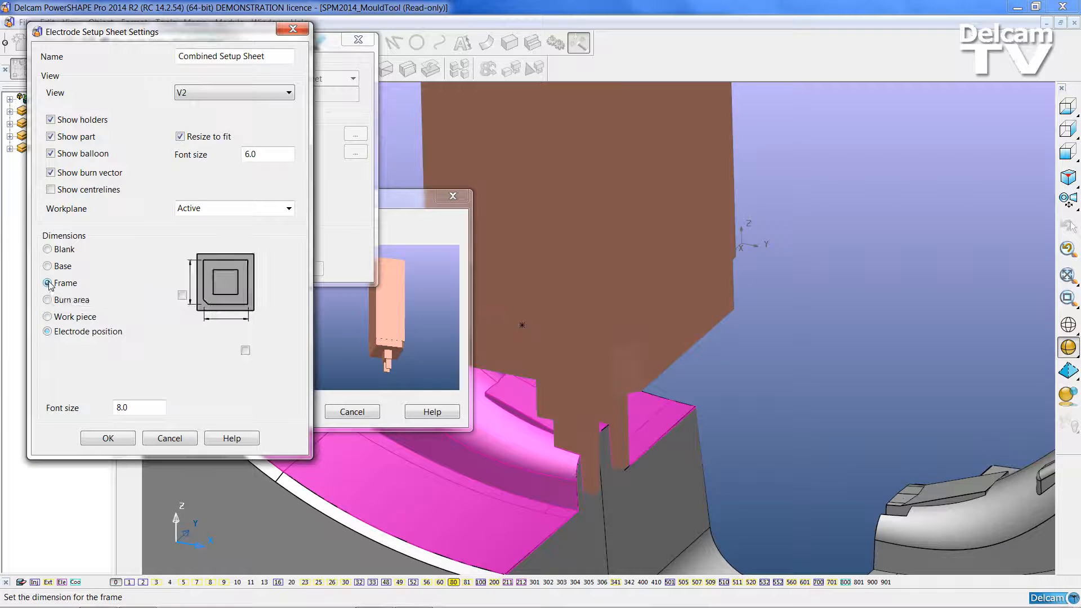
click(183, 296)
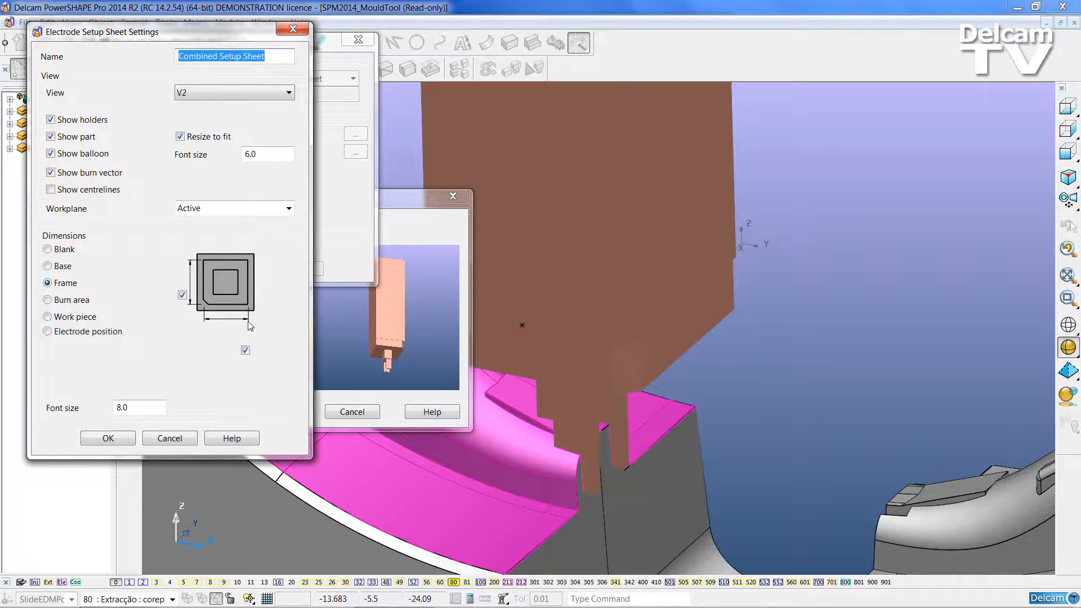
click(108, 438)
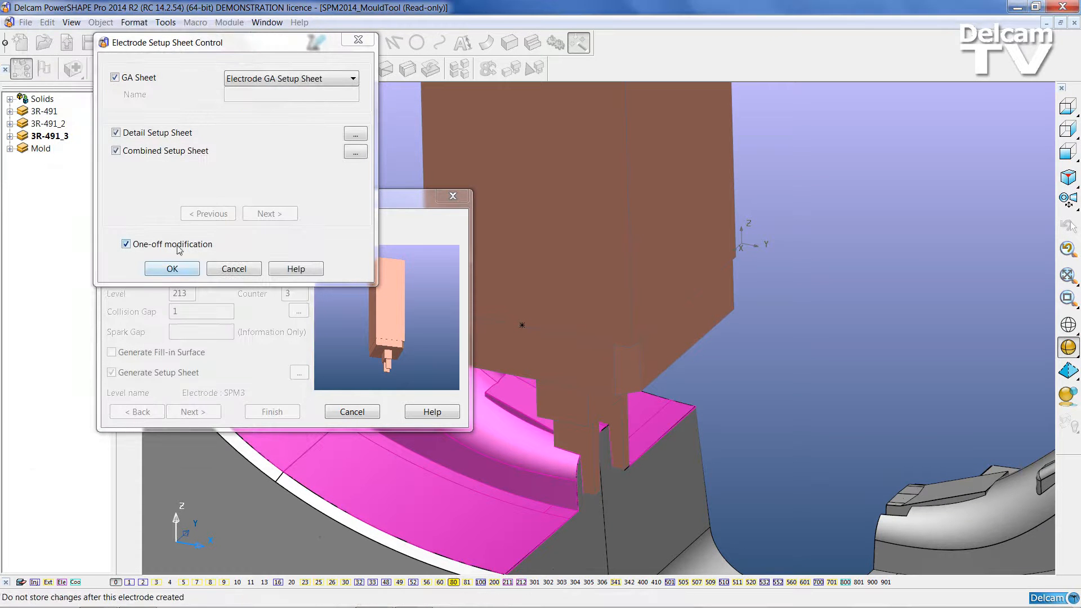
click(172, 269)
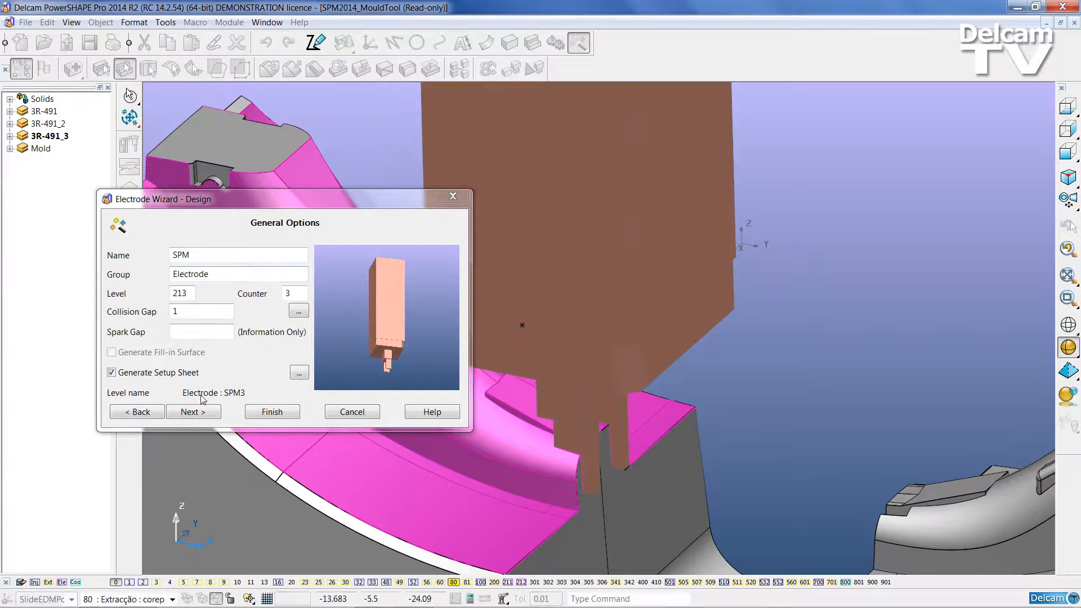
Enter a user-defined undersize for the finish electrode, with a quantity of 1.
click(193, 412)
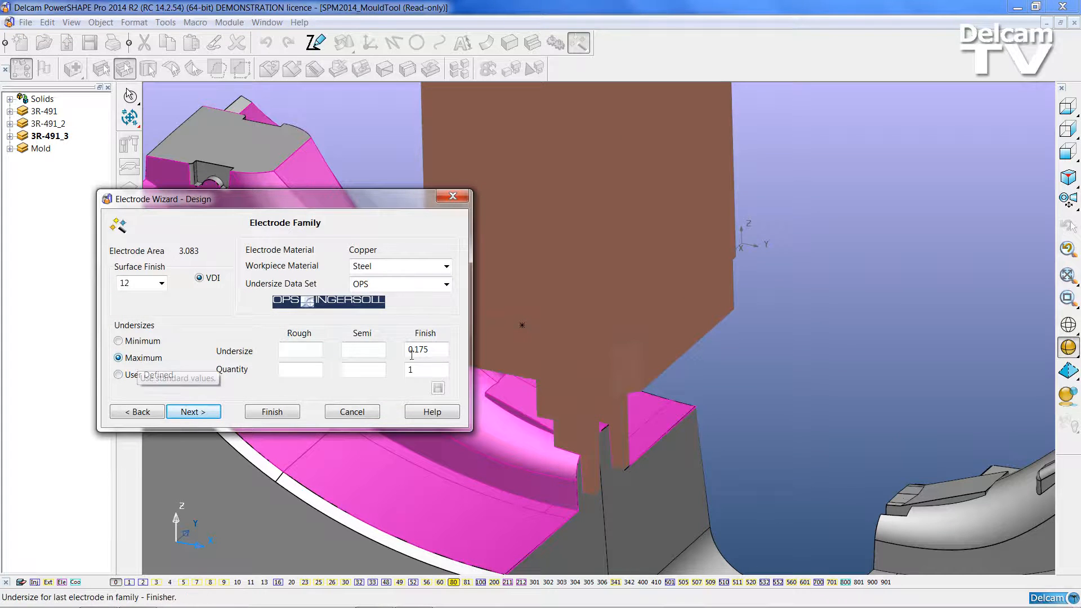
click(439, 353)
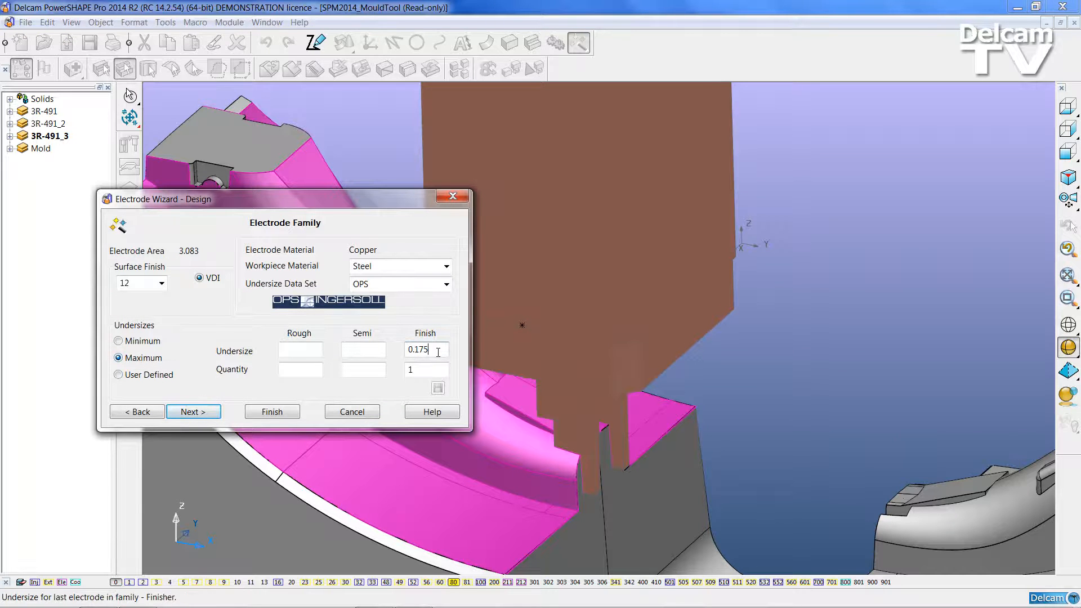
click(424, 369)
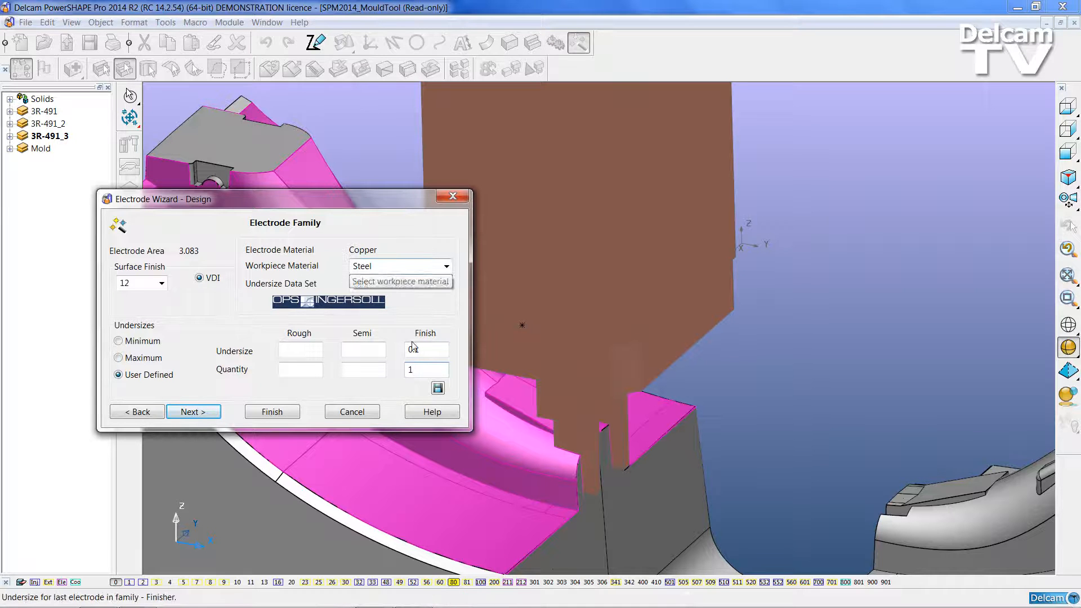
click(198, 413)
Set the export for PowerMILL and include EDM data-transfer files in the Mitsubishi NC (ESPER) format.
click(133, 274)
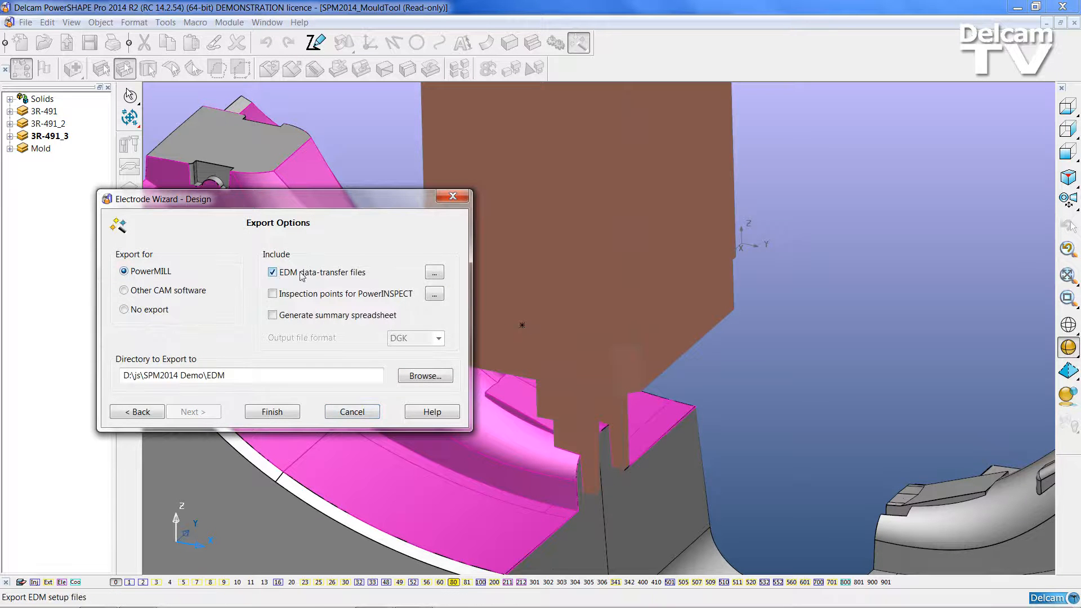
click(434, 273)
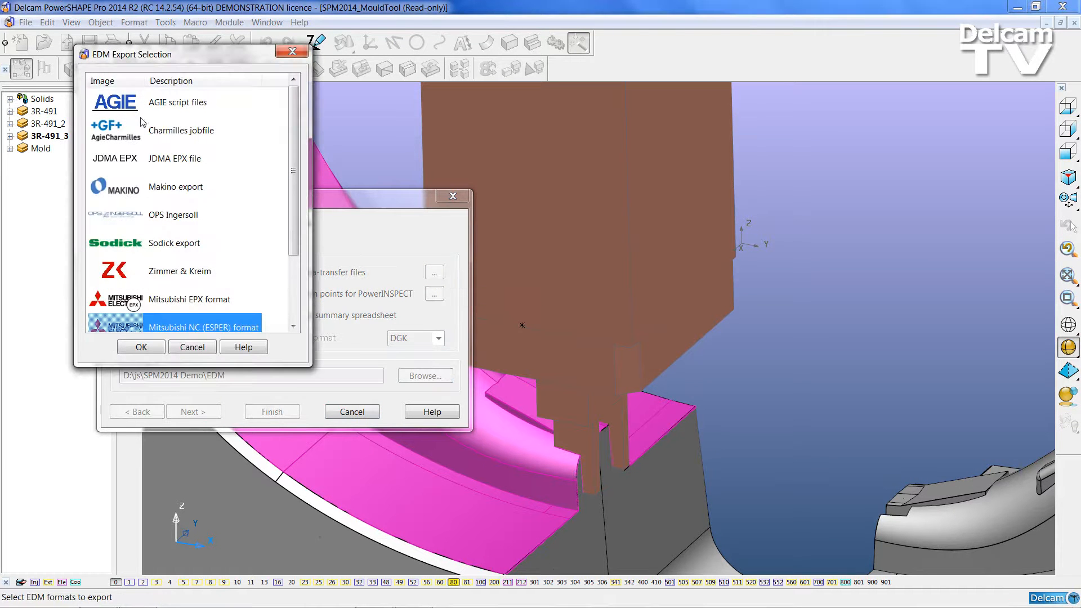
drag(291, 217, 291, 281)
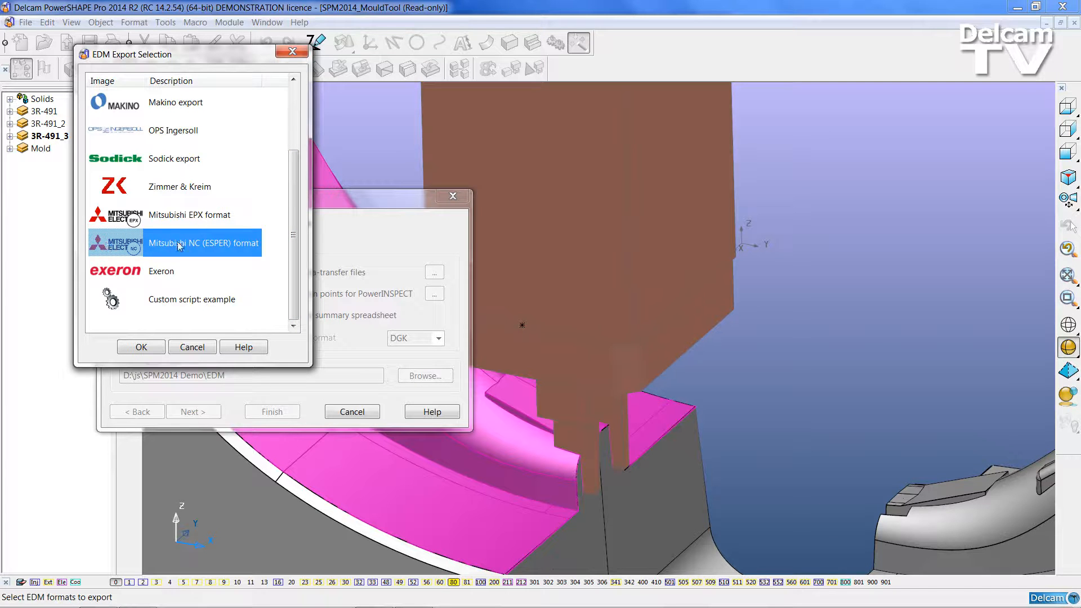
click(141, 347)
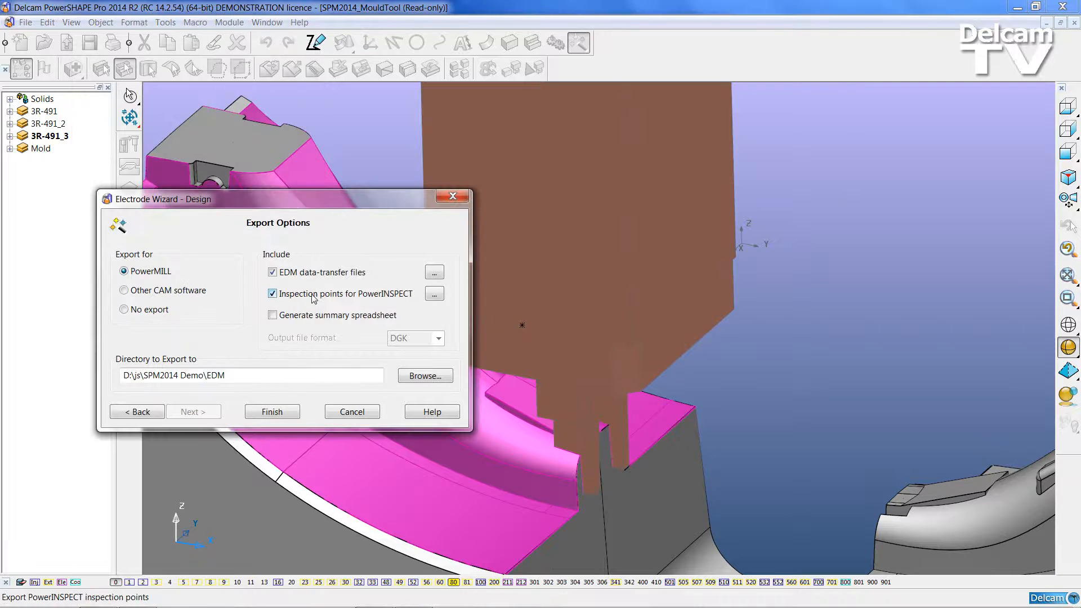
Open the settings for the PowerINSPECT inspection points and set the probe radius to 1.5.
click(435, 298)
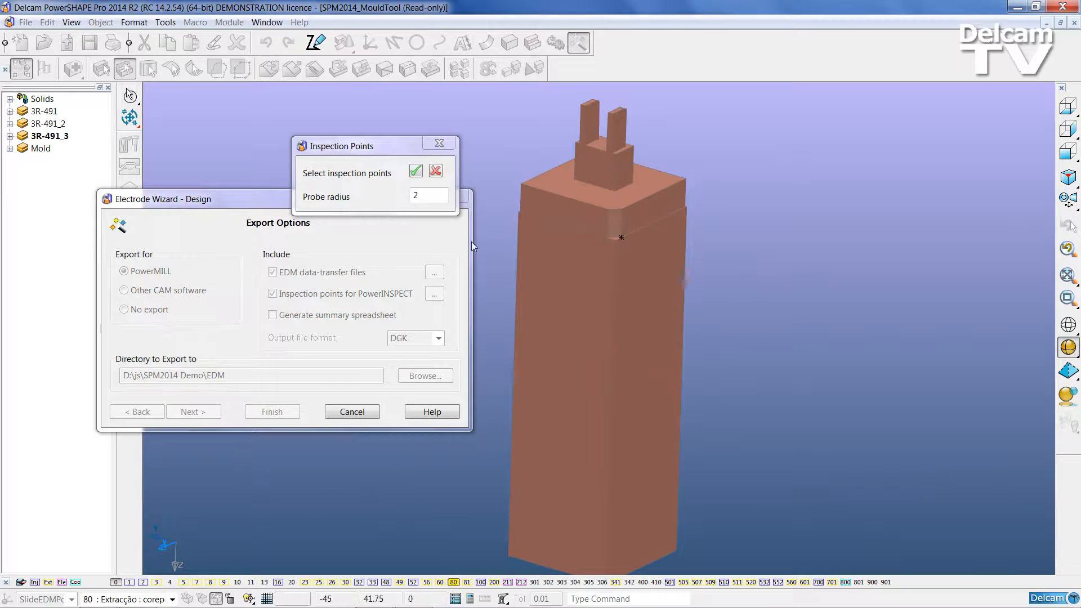
click(435, 196)
key(BackSpace)
text(1)
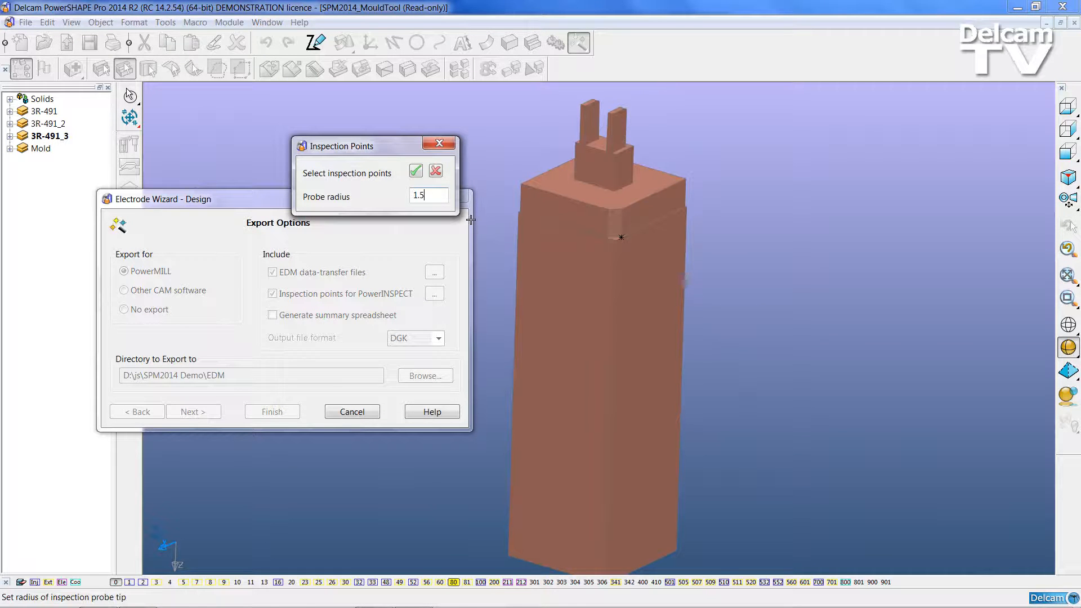
text(.5)
Place an inspection point at the centre of each of the four side faces of the electrode base.
shift+middle_drag(656, 218, 819, 298)
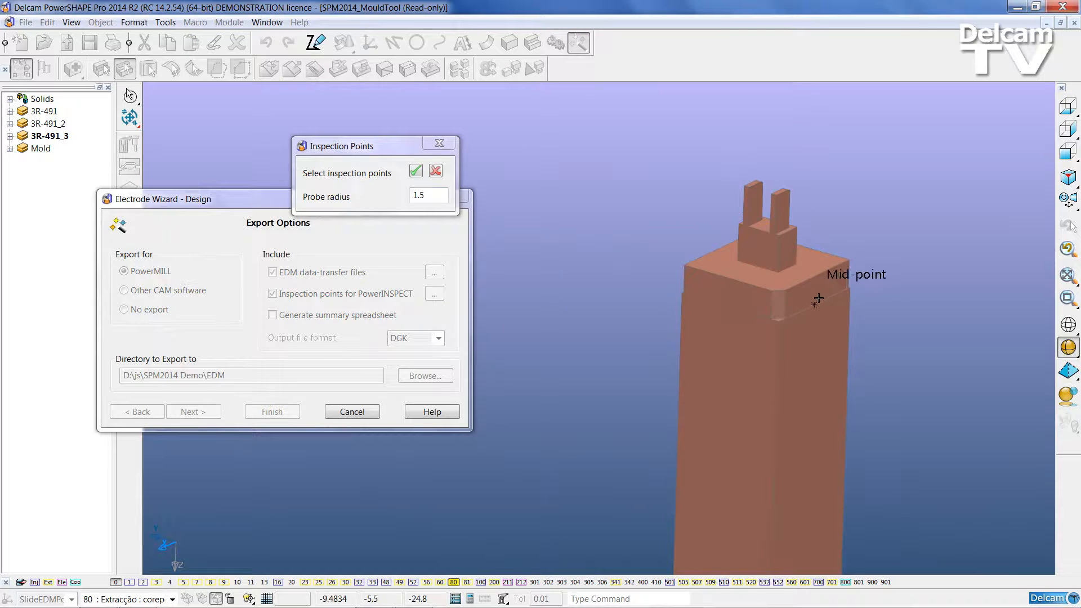
scroll(819, 298, up, 2)
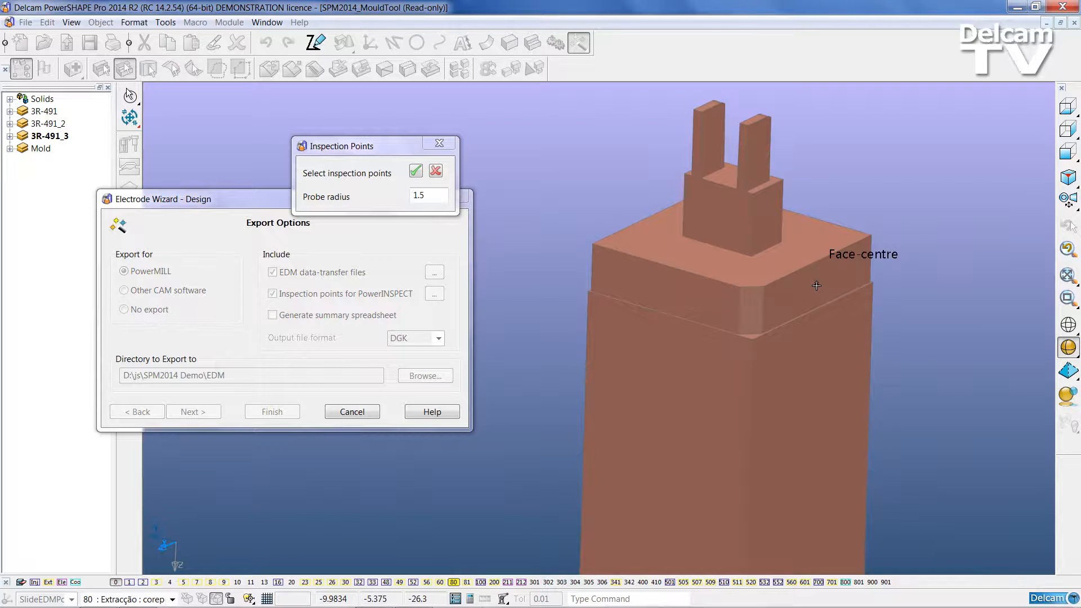
click(817, 286)
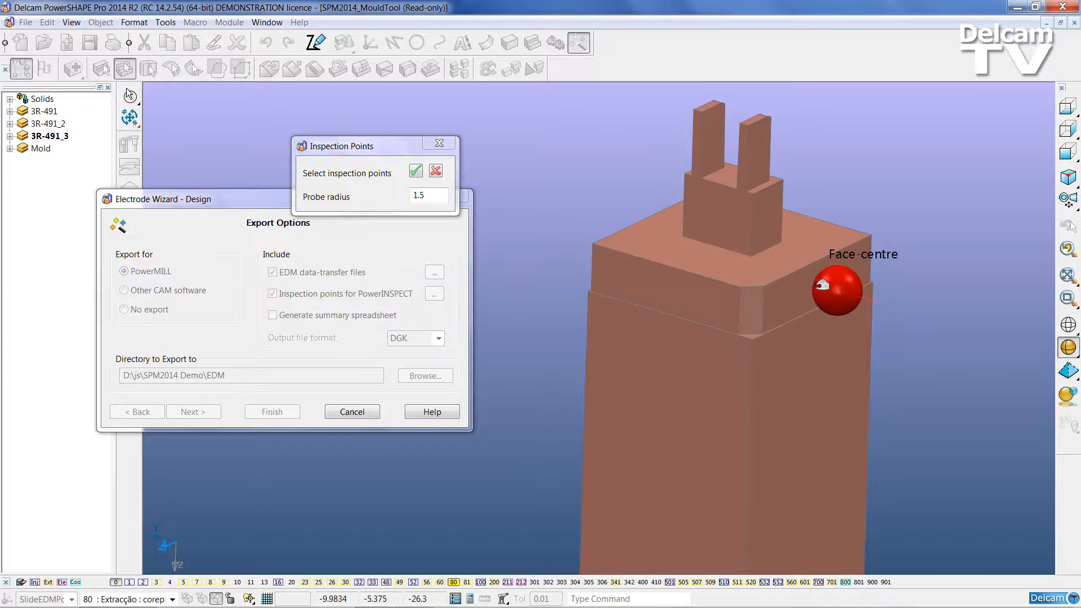
click(664, 287)
middle_drag(664, 287, 719, 336)
scroll(719, 337, up, 3)
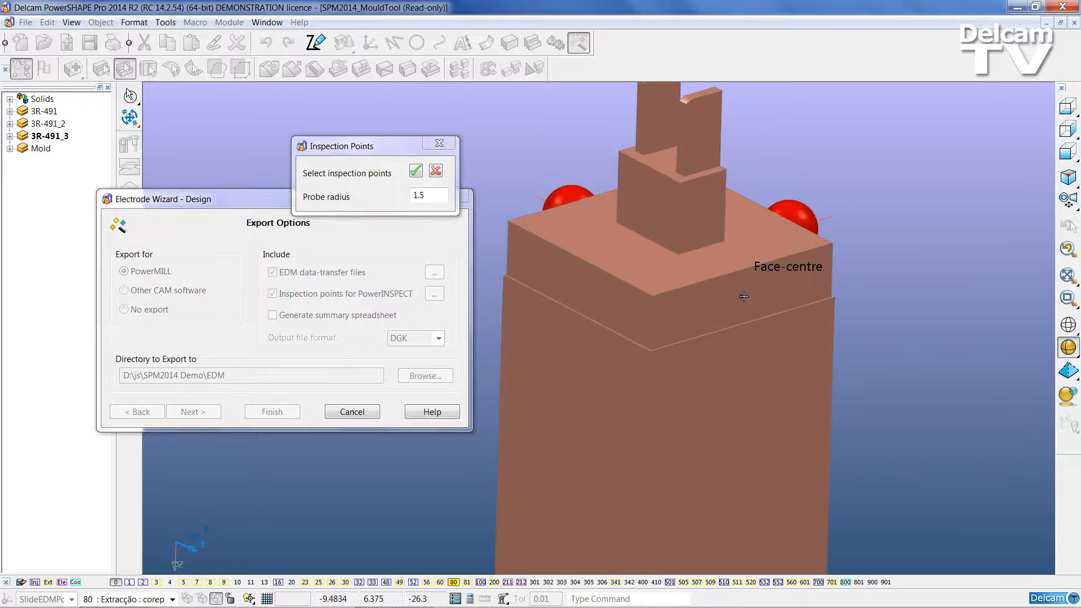
click(744, 297)
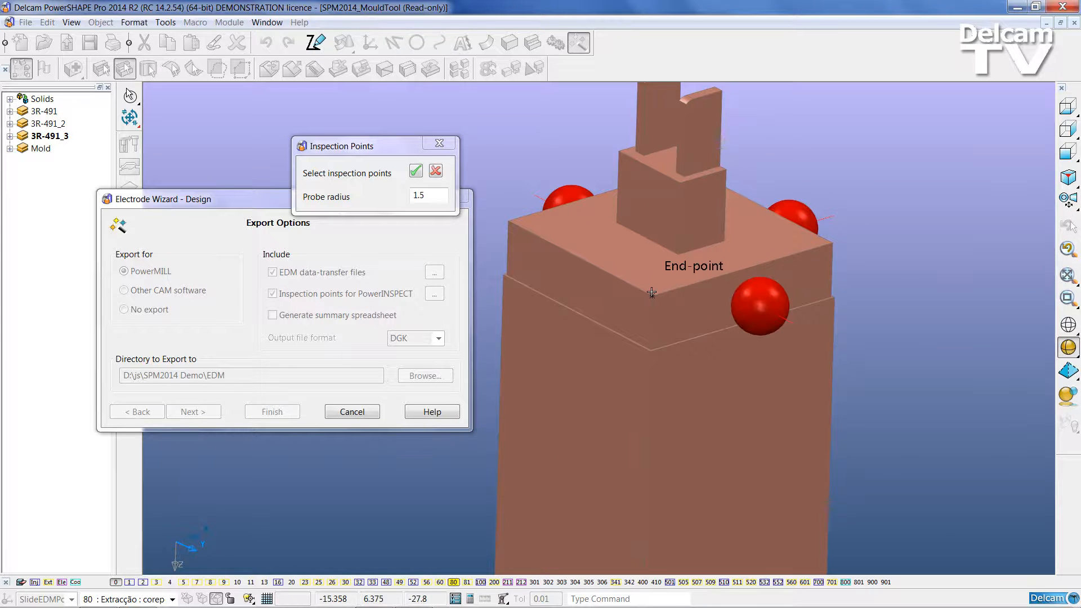
click(586, 287)
scroll(647, 153, up, 5)
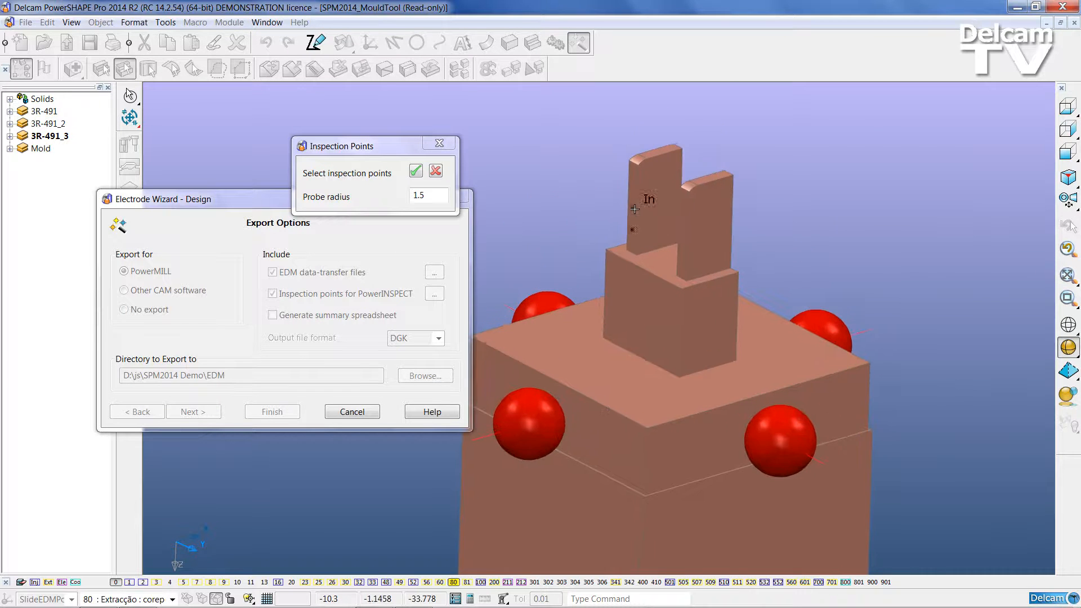
Place inspection points on the tips of both ribs, on one rib side face and on the base's top face near a corner.
scroll(647, 153, up, 2)
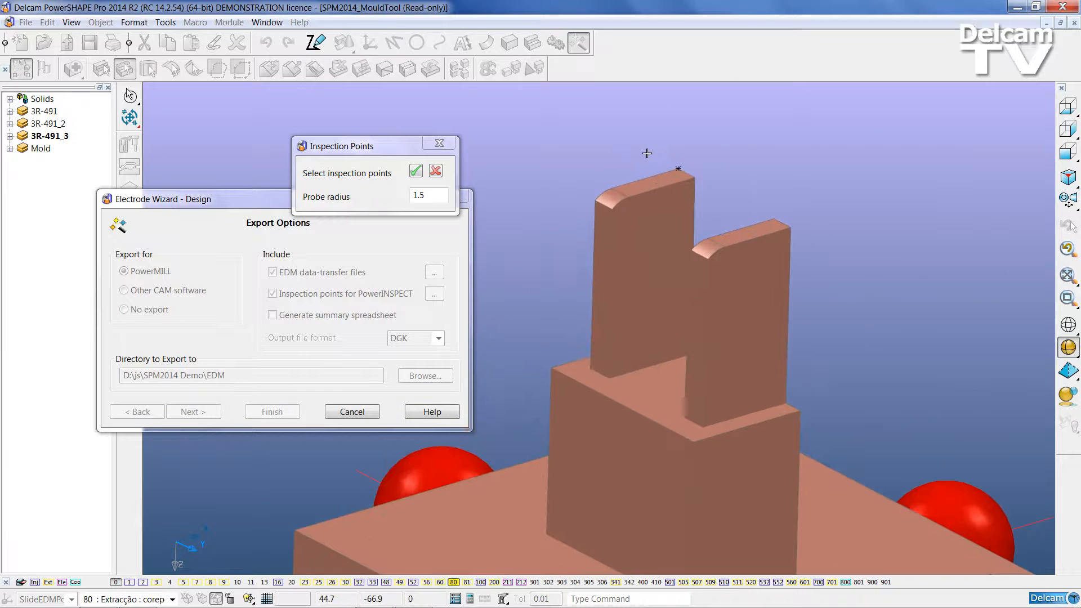
click(652, 181)
click(748, 233)
shift+middle_drag(712, 391, 724, 317)
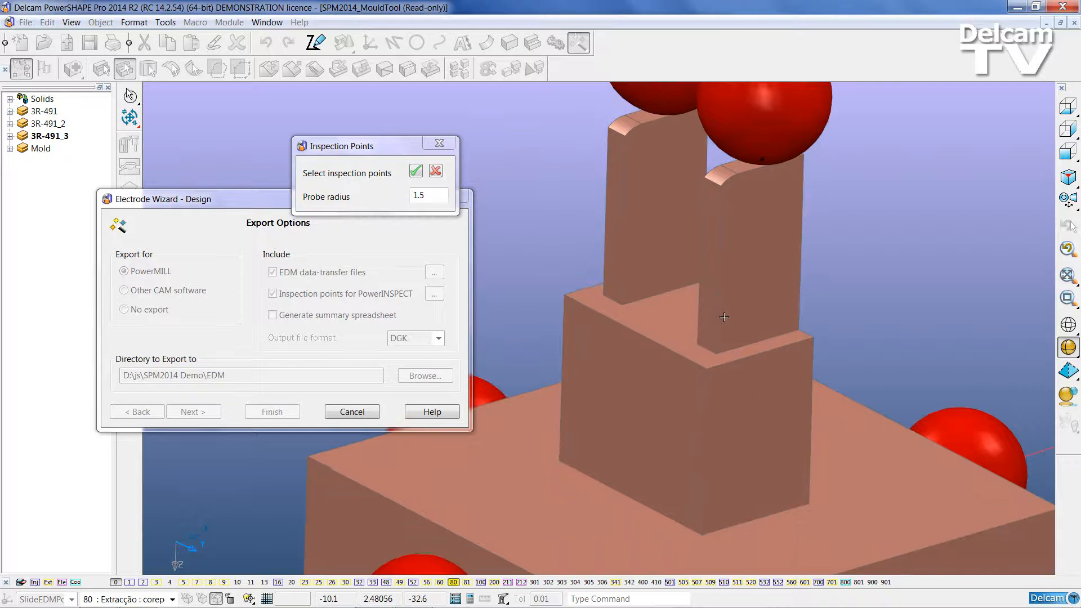
click(709, 263)
shift+middle_drag(706, 365, 642, 338)
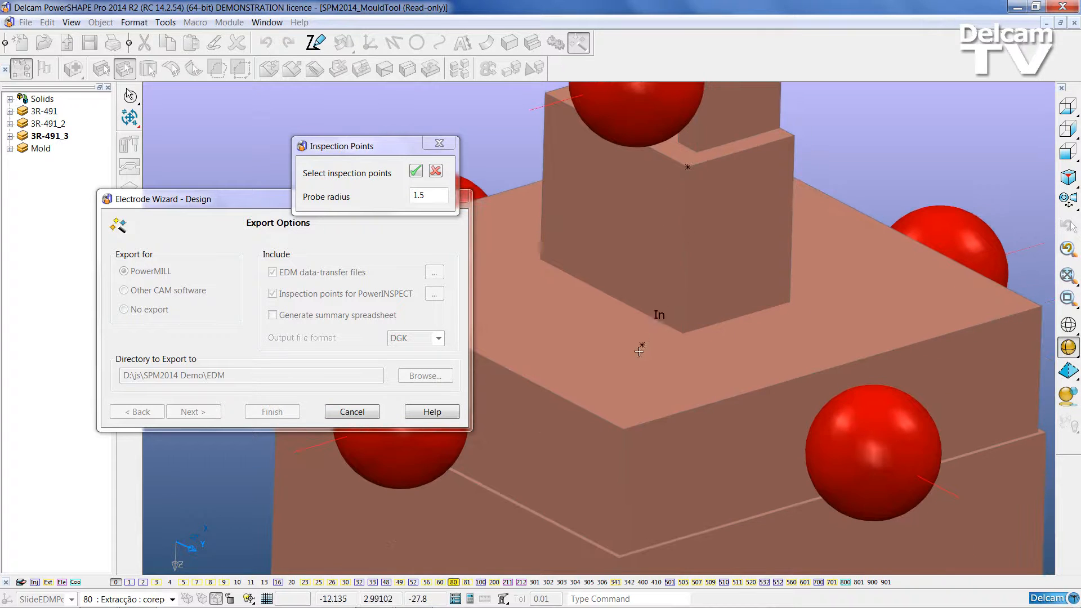
click(625, 386)
scroll(634, 381, down, 6)
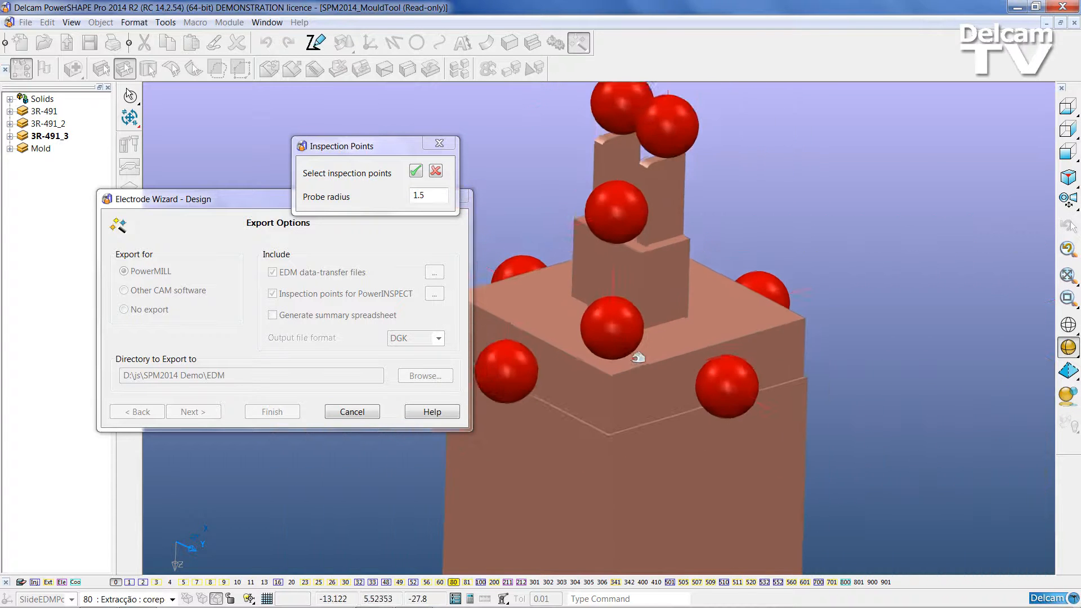
Place an inspection point on the opposite outer side face of the ribs and accept the inspection points.
middle_drag(669, 405, 727, 189)
scroll(727, 189, up, 8)
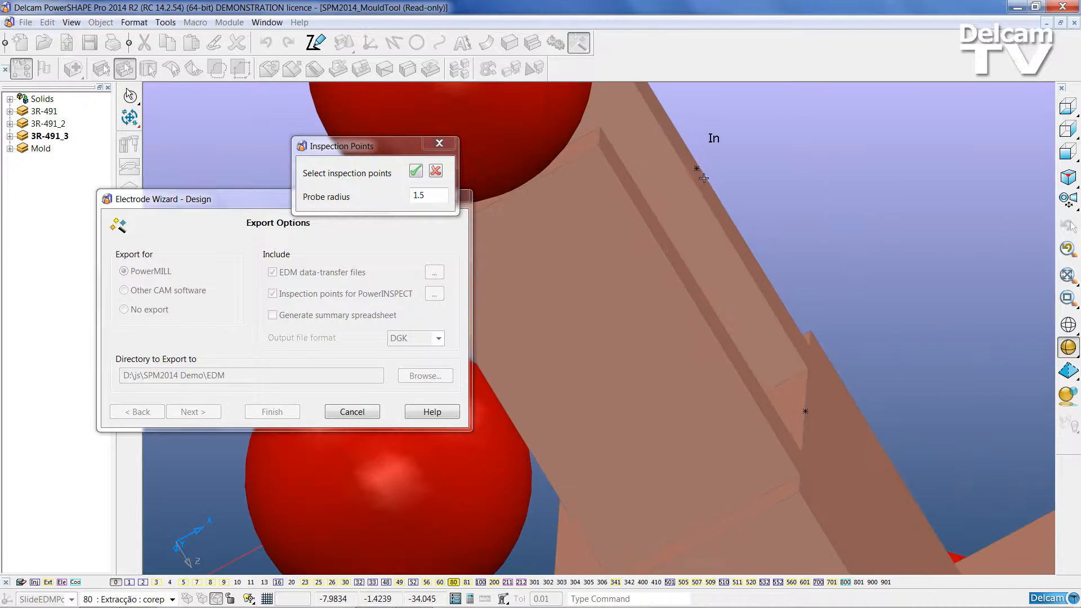
click(704, 183)
scroll(751, 218, down, 5)
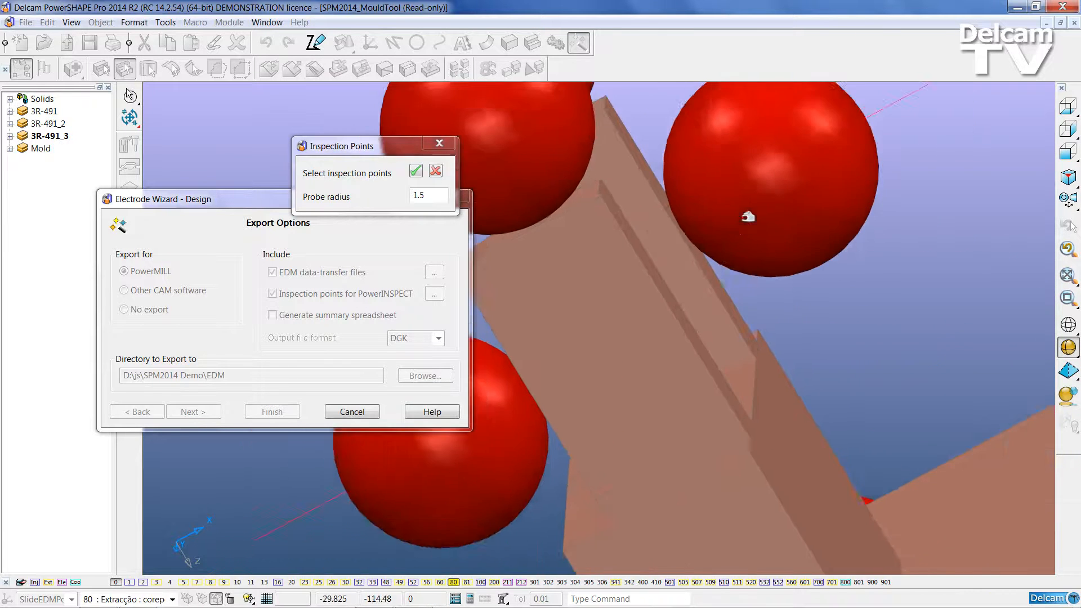
middle_drag(793, 407, 805, 187)
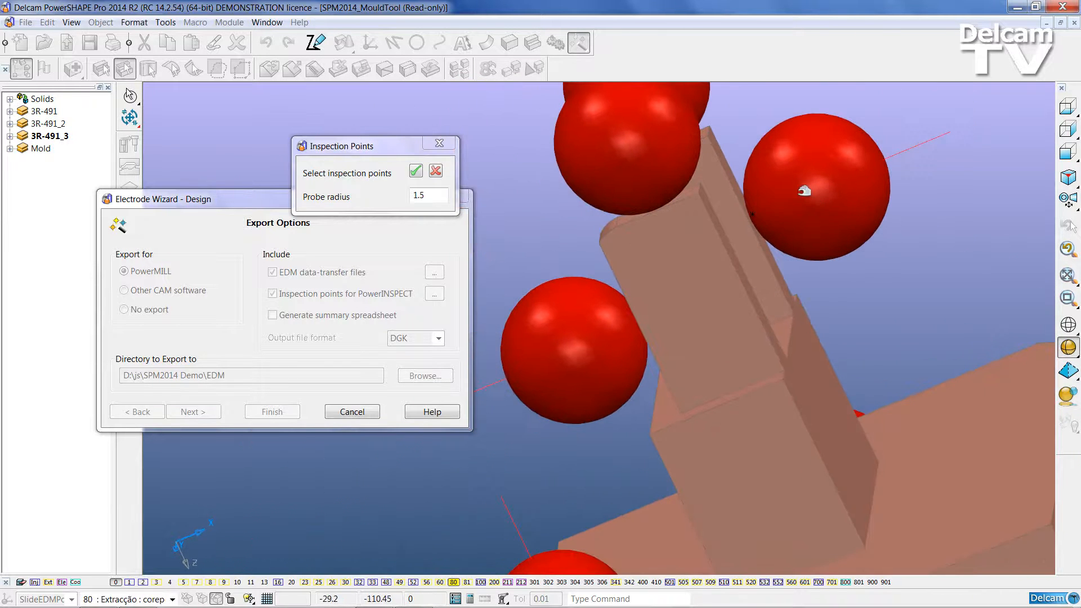
scroll(754, 208, up, 5)
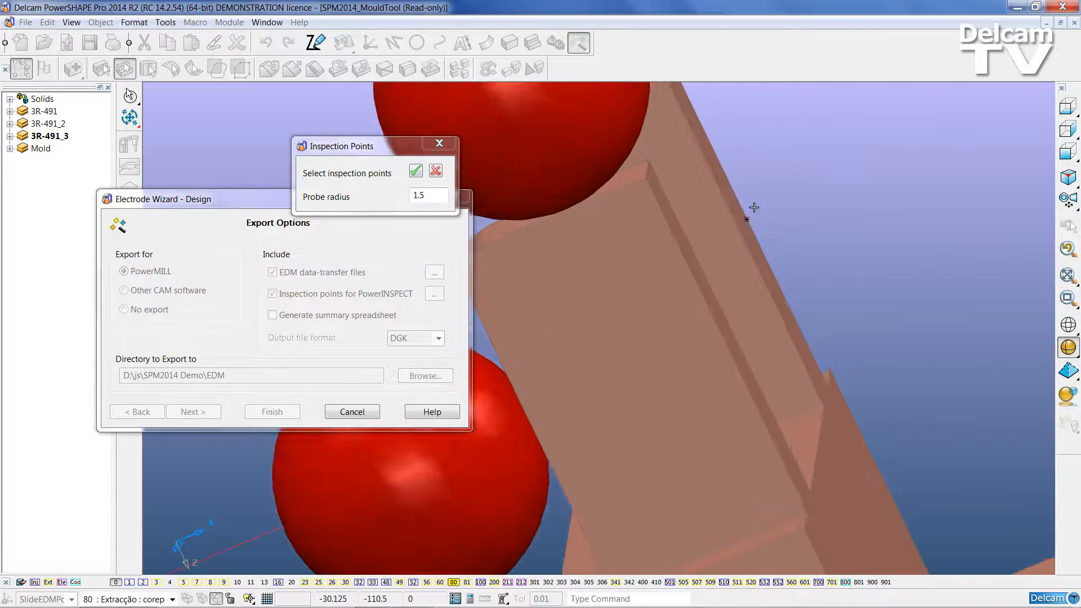
click(769, 225)
scroll(763, 276, down, 5)
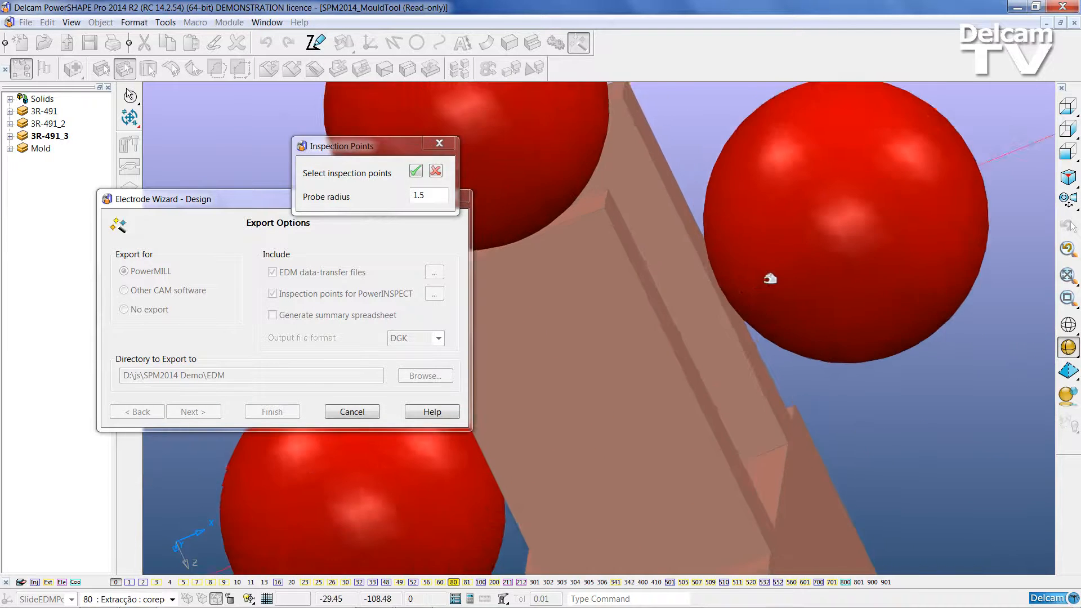
scroll(764, 279, down, 4)
middle_drag(685, 319, 797, 346)
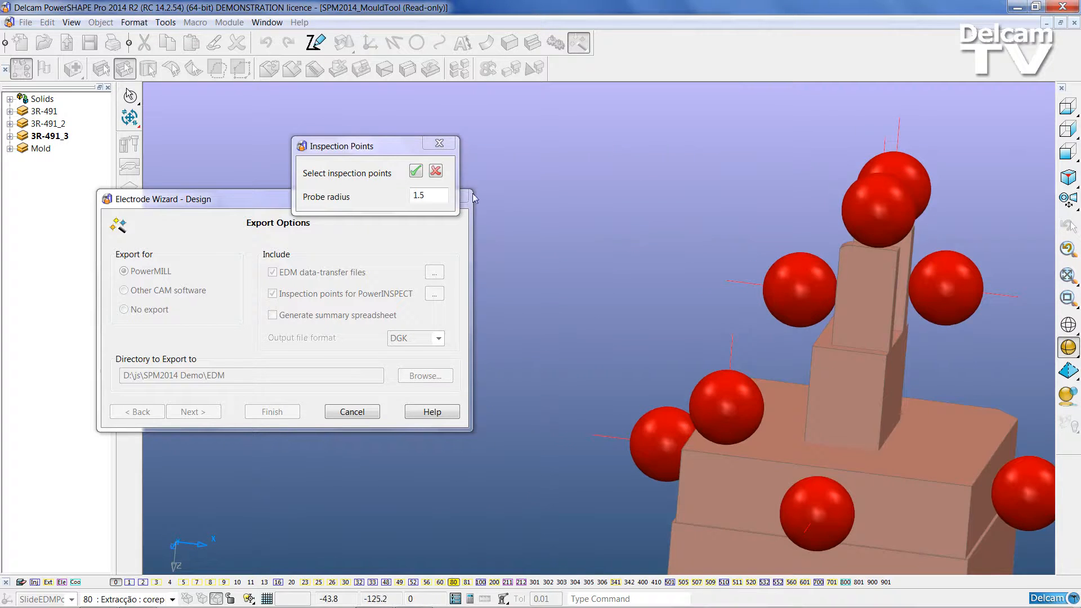
click(406, 170)
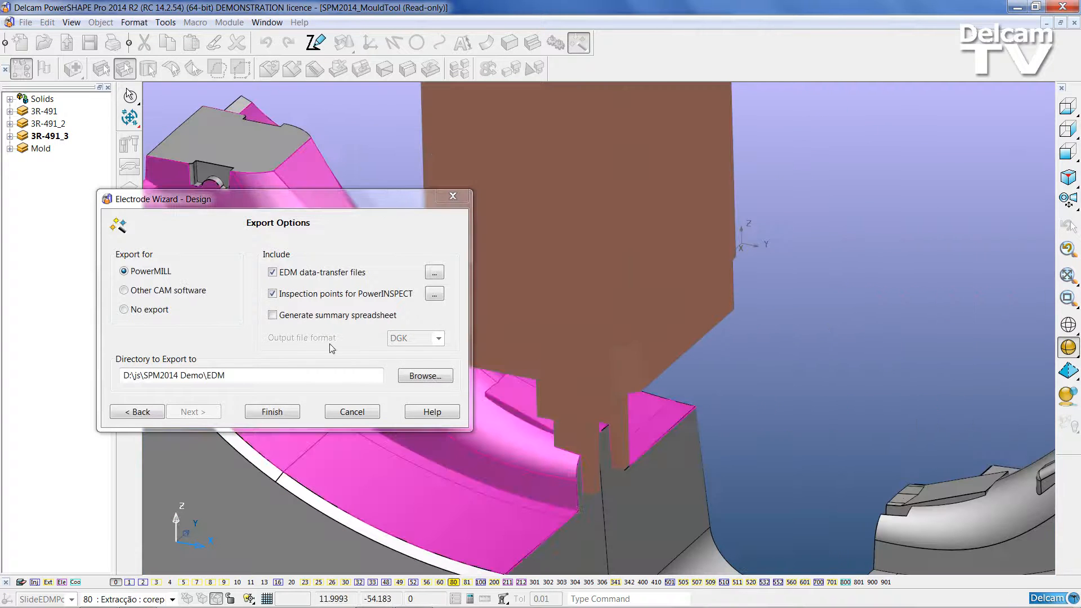
Set the export directory to D:\js\SPM2014\EDM and finish the wizard without creating another electrode.
click(426, 376)
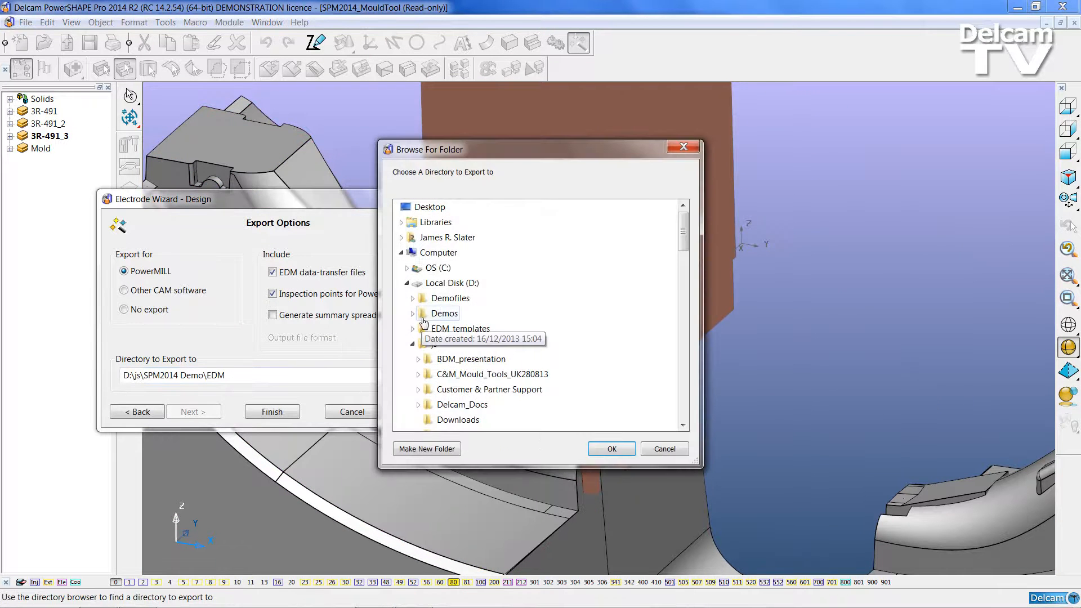
drag(684, 241, 685, 338)
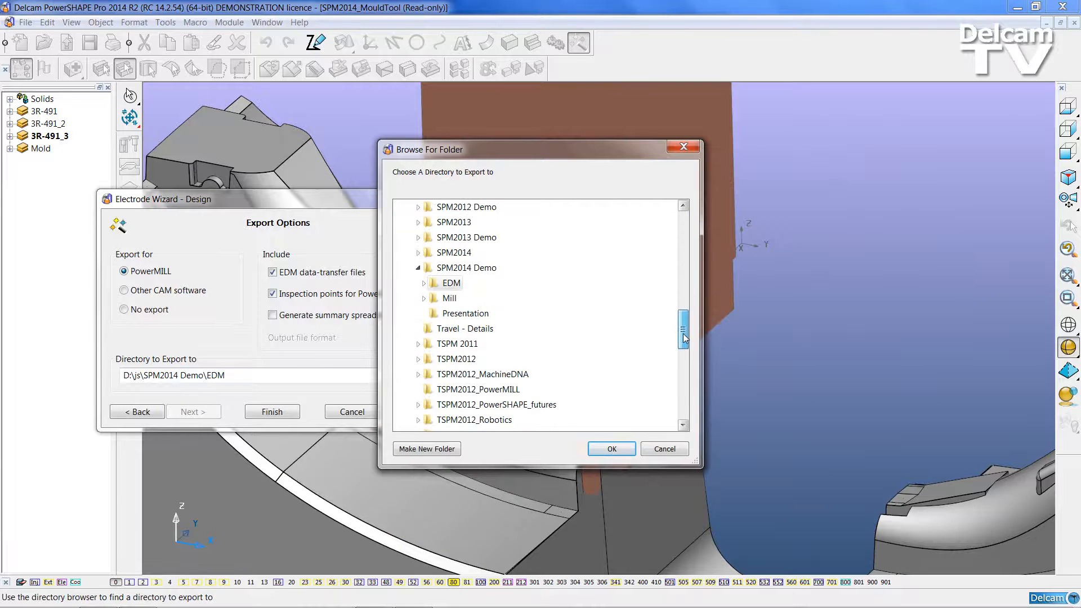
click(457, 252)
click(452, 314)
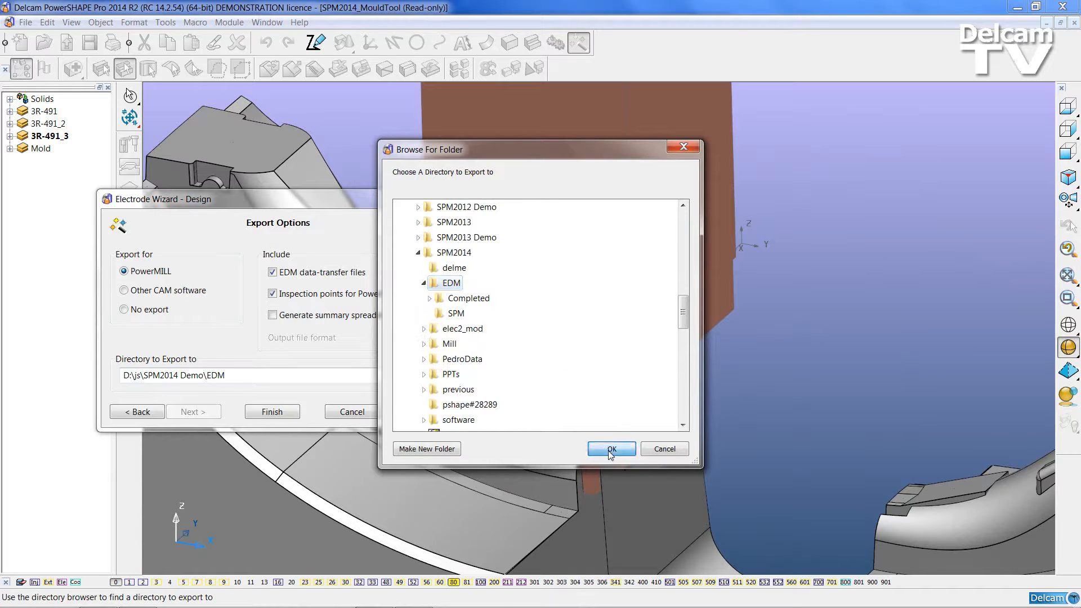
click(611, 450)
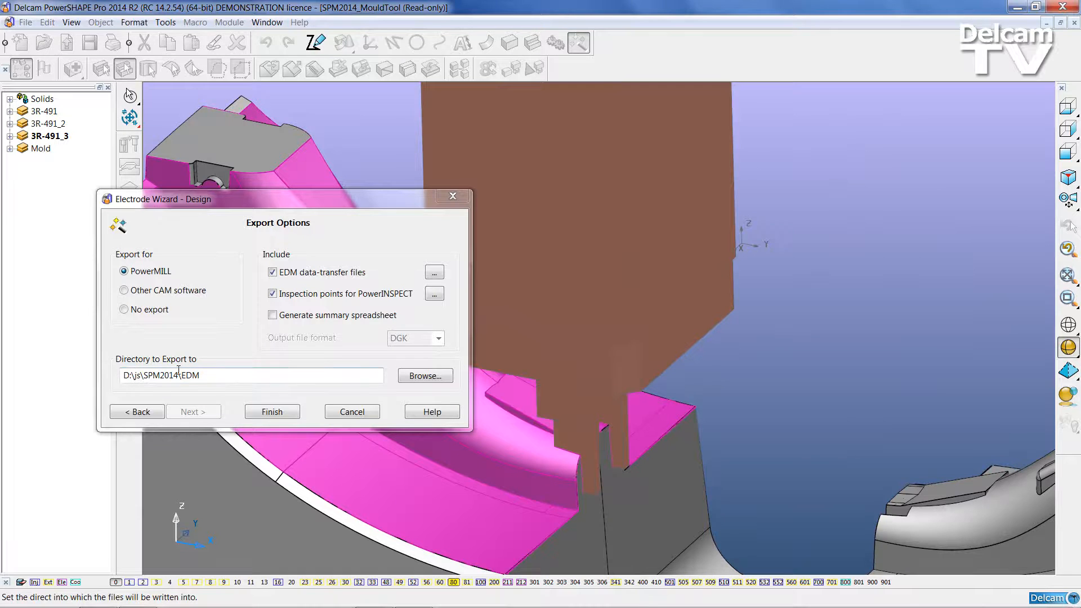
click(261, 413)
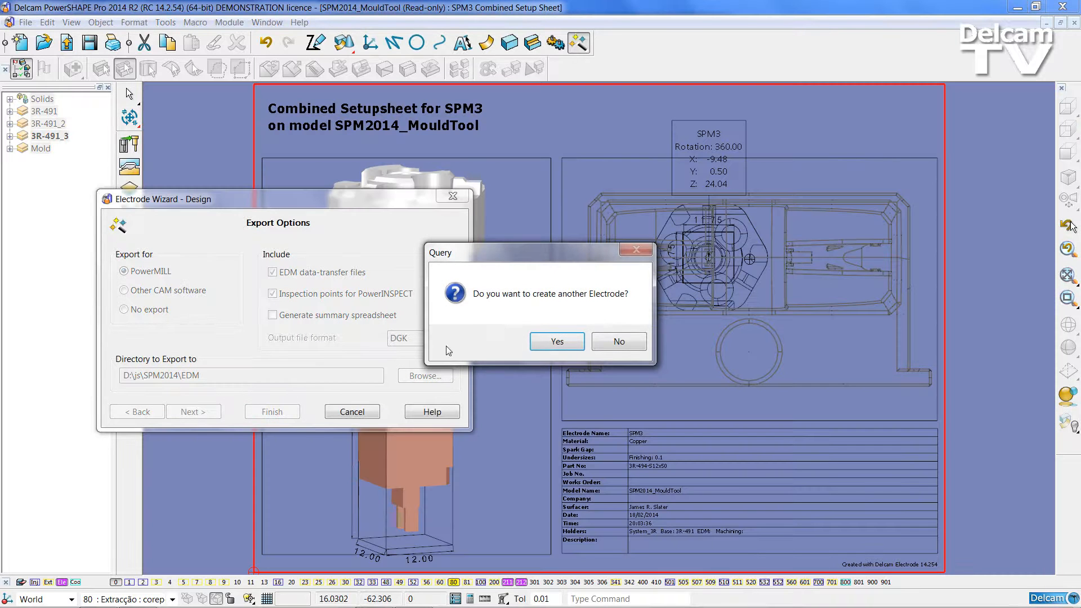
click(617, 342)
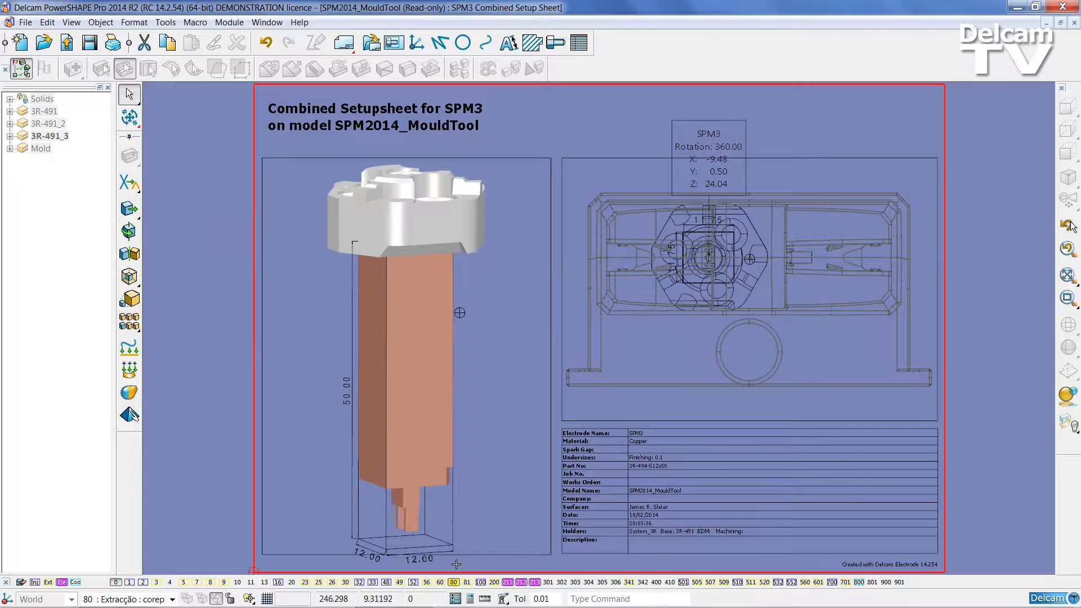
Select everything on level 80 and examine the electrode position dimensions in the combined setup sheet's plan view.
right_click(454, 582)
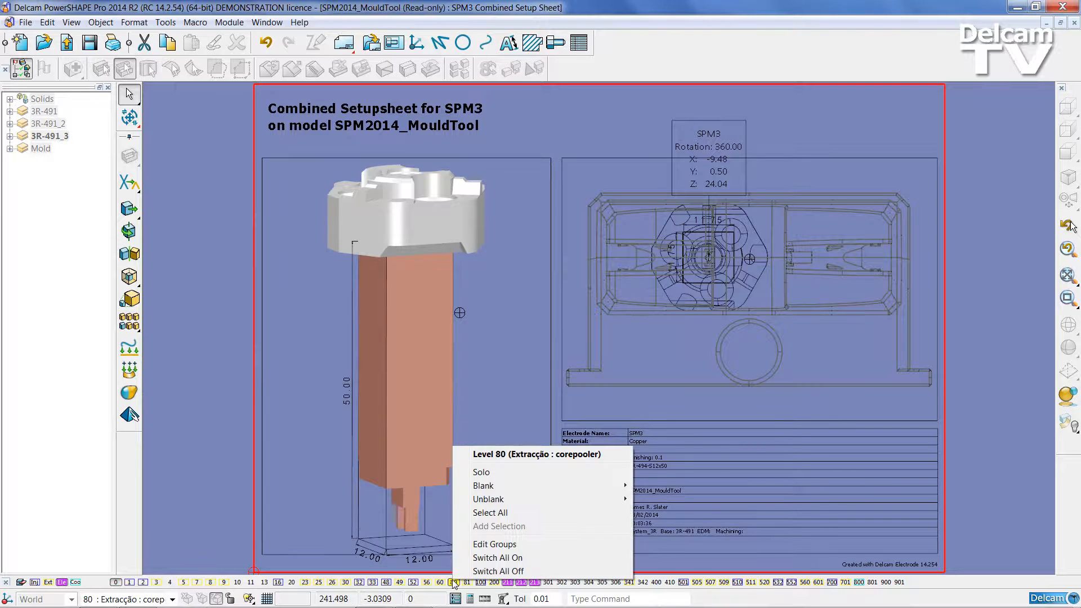
click(485, 512)
ctrl+shift+middle_drag(734, 224, 658, 295)
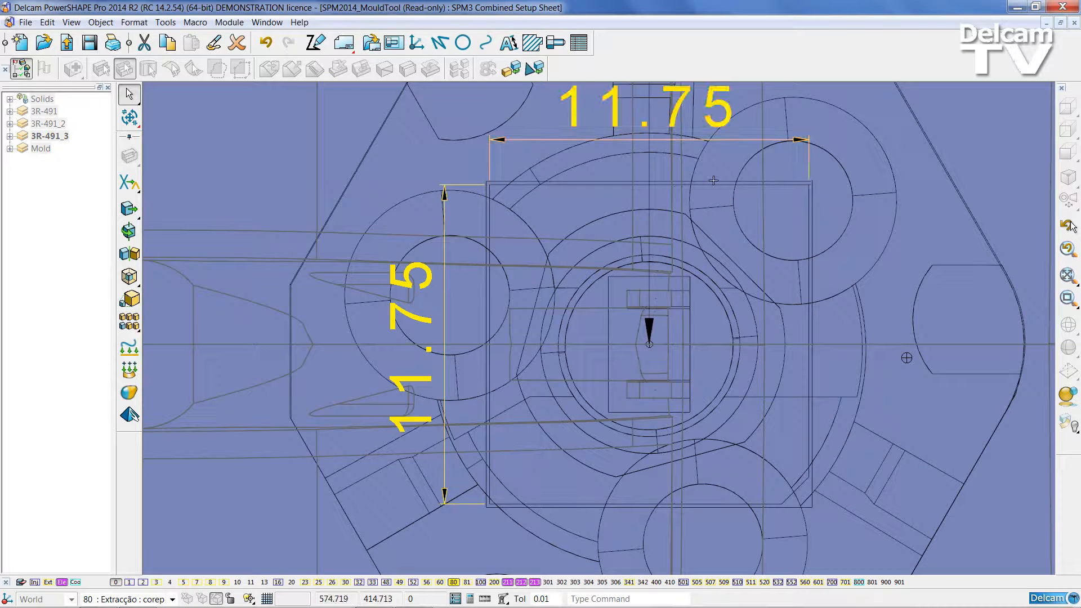
View the Electrode GA Setup Sheet and return to the SPM2014_MouldTool model.
click(266, 22)
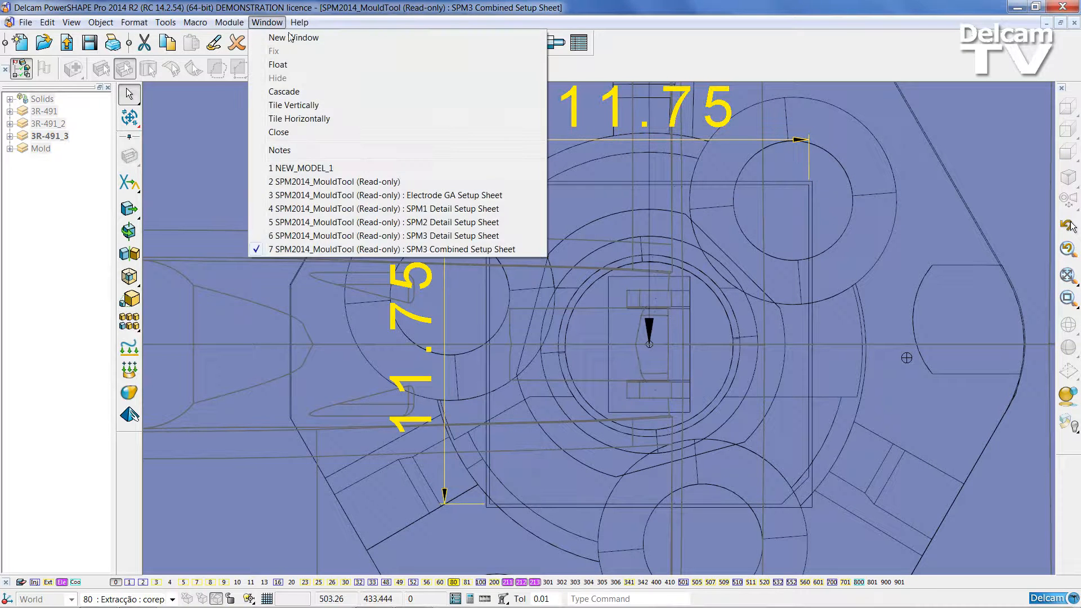
click(391, 195)
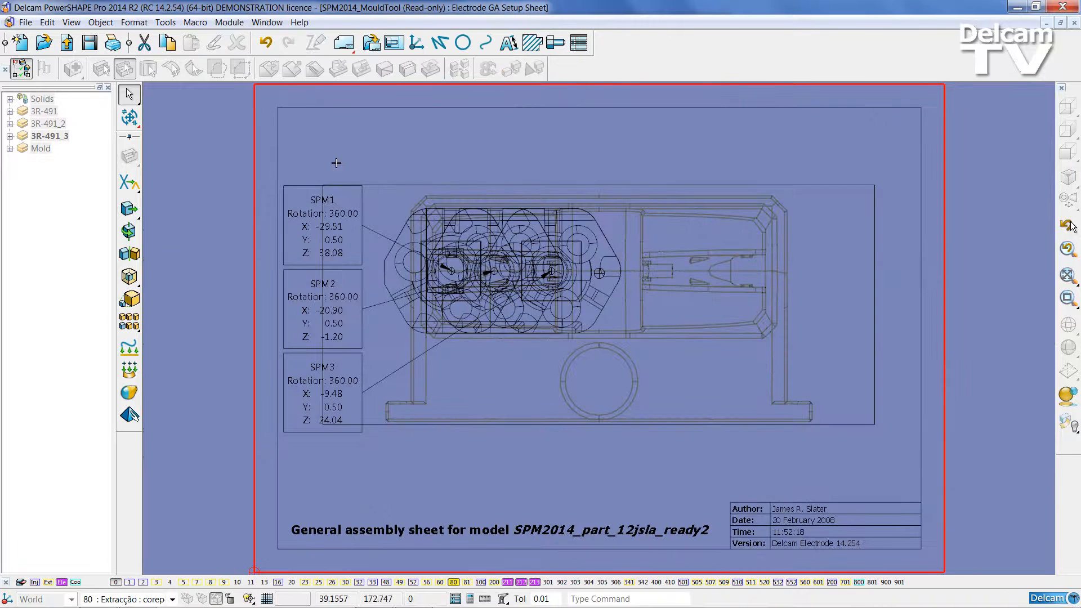
click(267, 22)
click(345, 181)
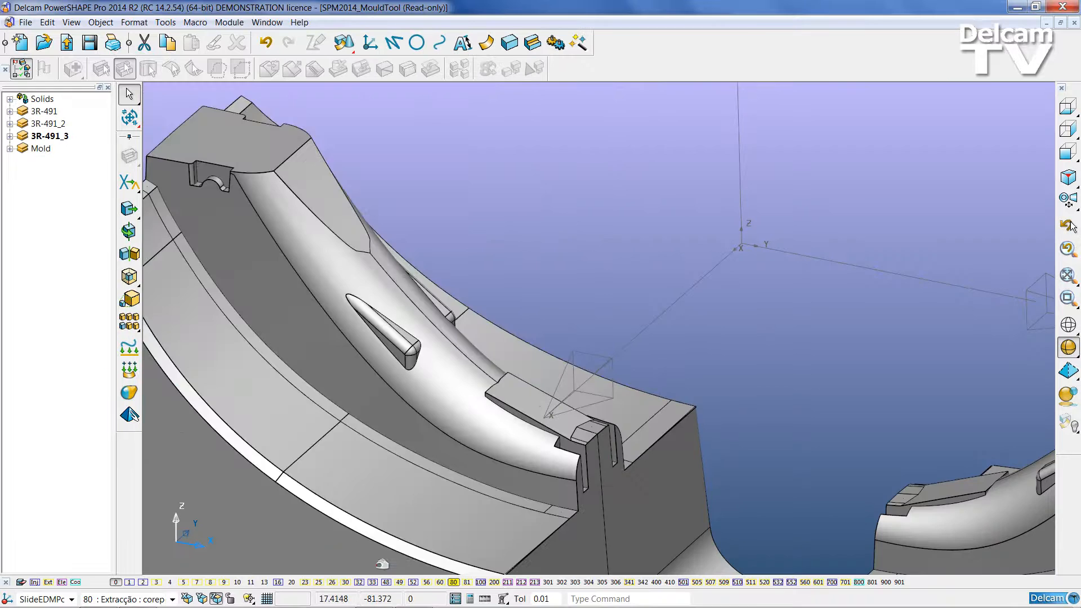
Show electrode SPM3 by switching on level 213 and enable burn-area shading on it.
click(535, 582)
scroll(541, 361, down, 3)
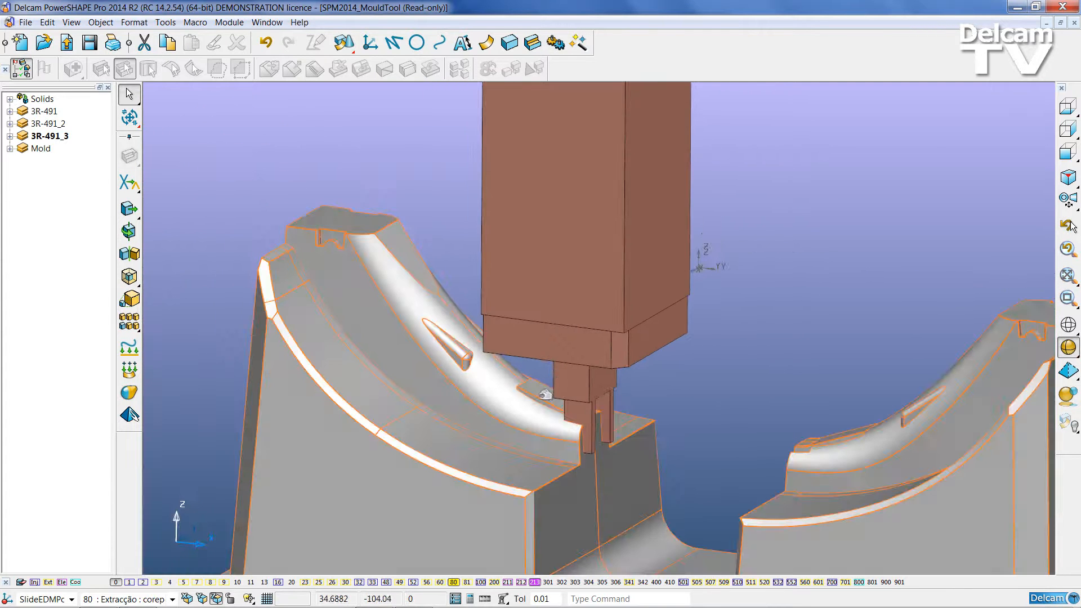
right_click(542, 331)
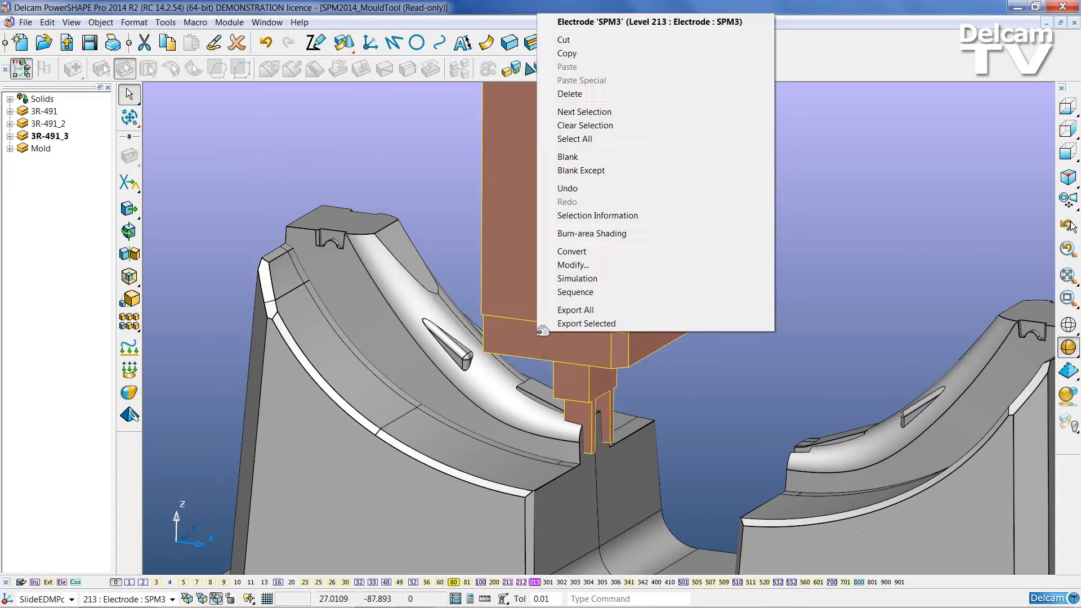
click(572, 234)
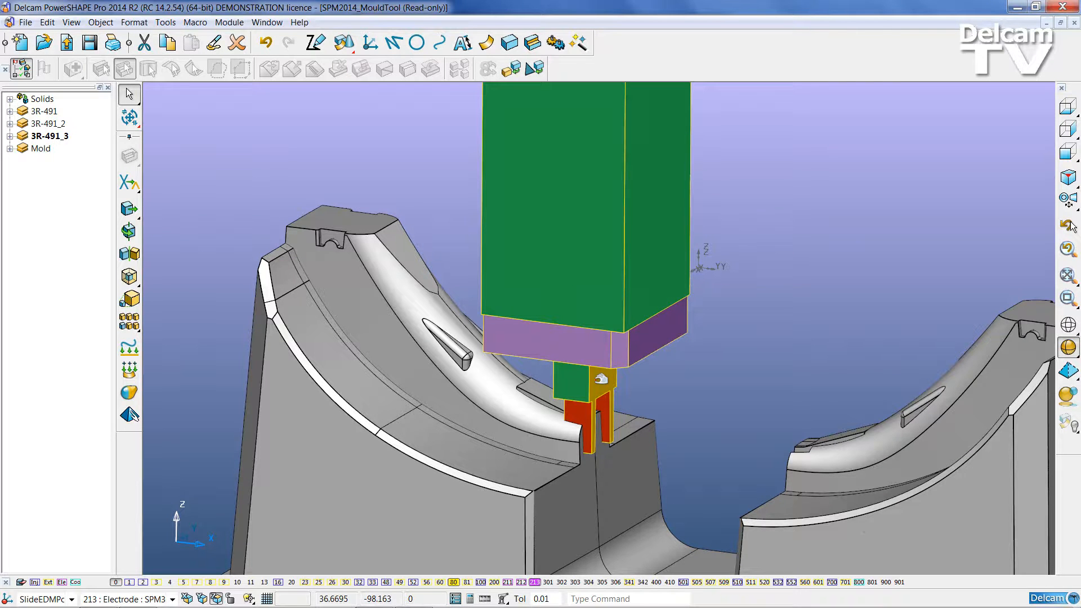
Simulate electrode SPM3's burn motion with the vector clearance distance of 5 and close the simulation.
right_click(574, 300)
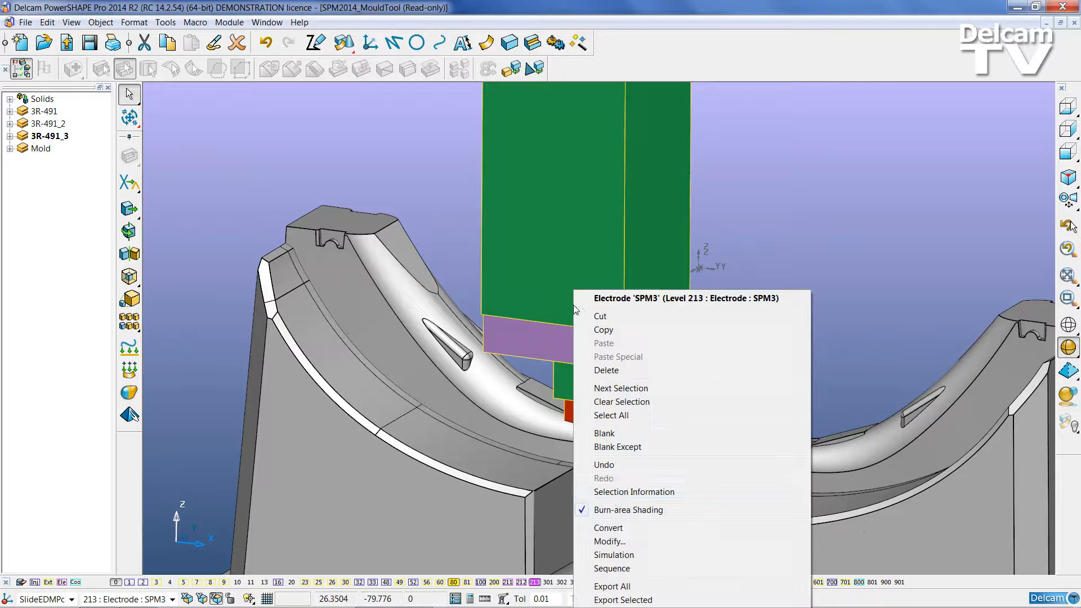
click(629, 555)
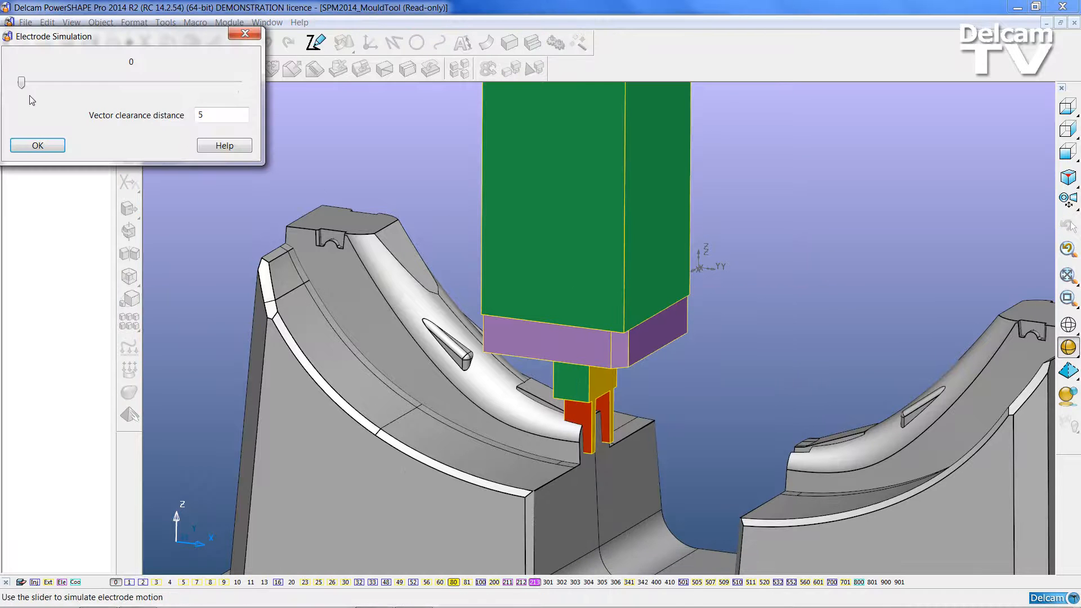
mouse_move(22, 83)
mouse_down()
mouse_move(169, 84)
mouse_move(22, 83)
mouse_up()
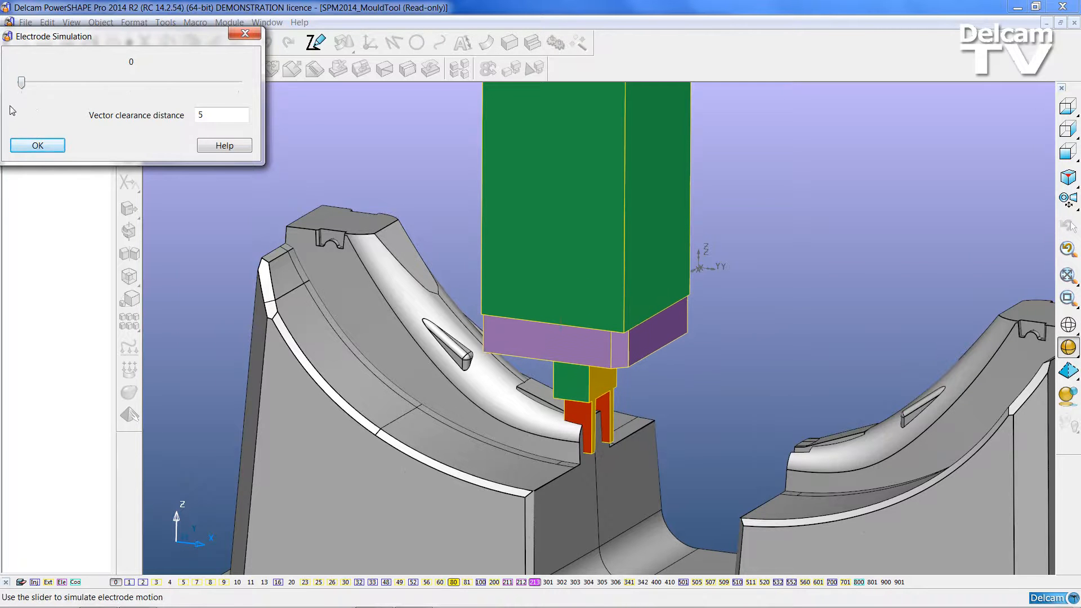
click(38, 146)
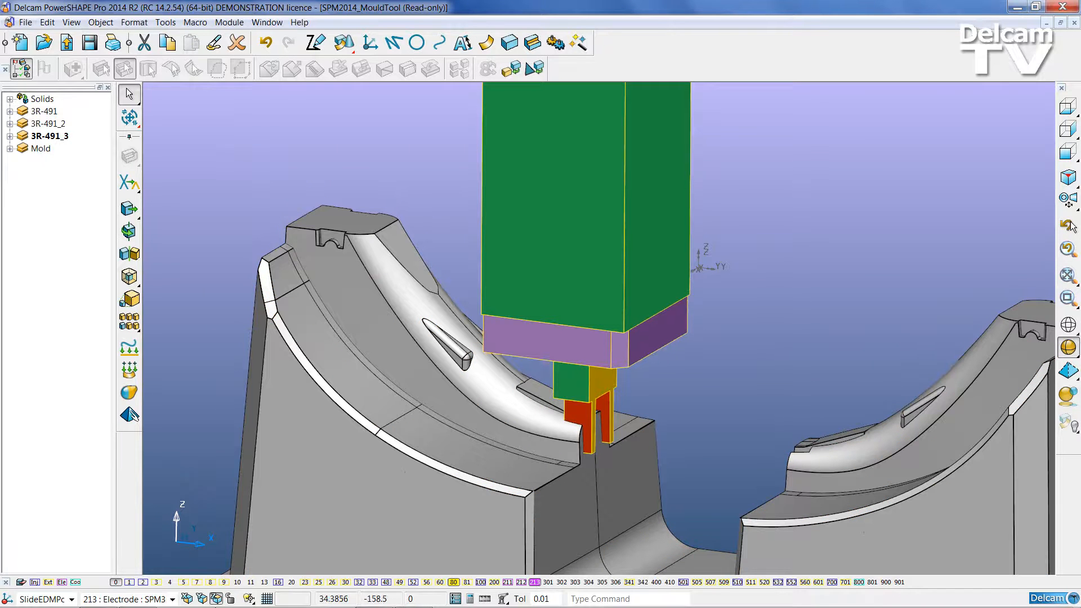
Switch to Windows Explorer and open mitsubishi_SPM2014_MouldTool.nc from the EDM folder in Notepad++.
click(98, 595)
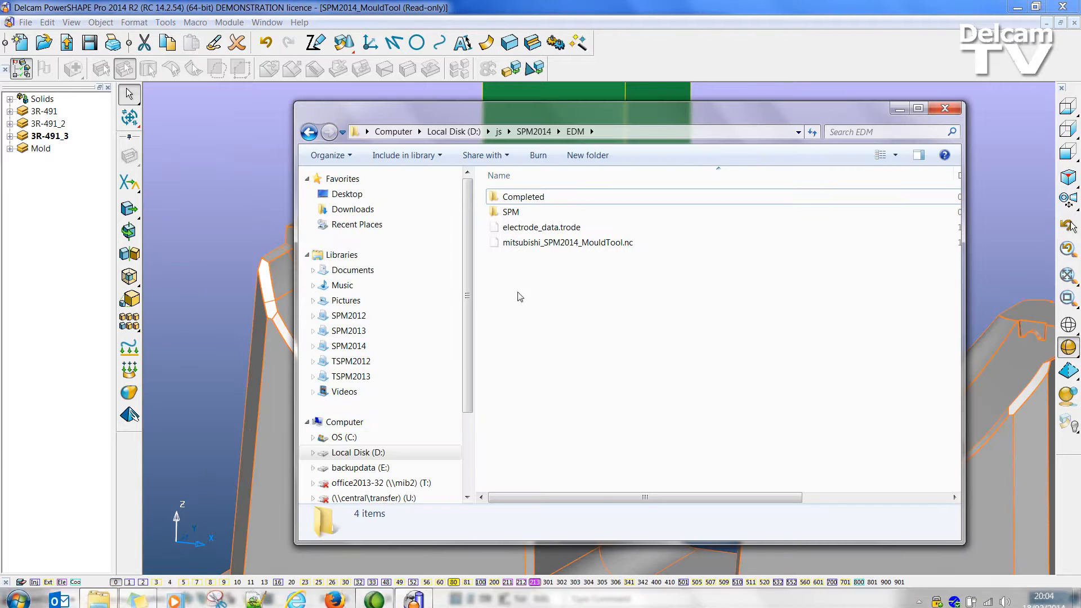
click(534, 230)
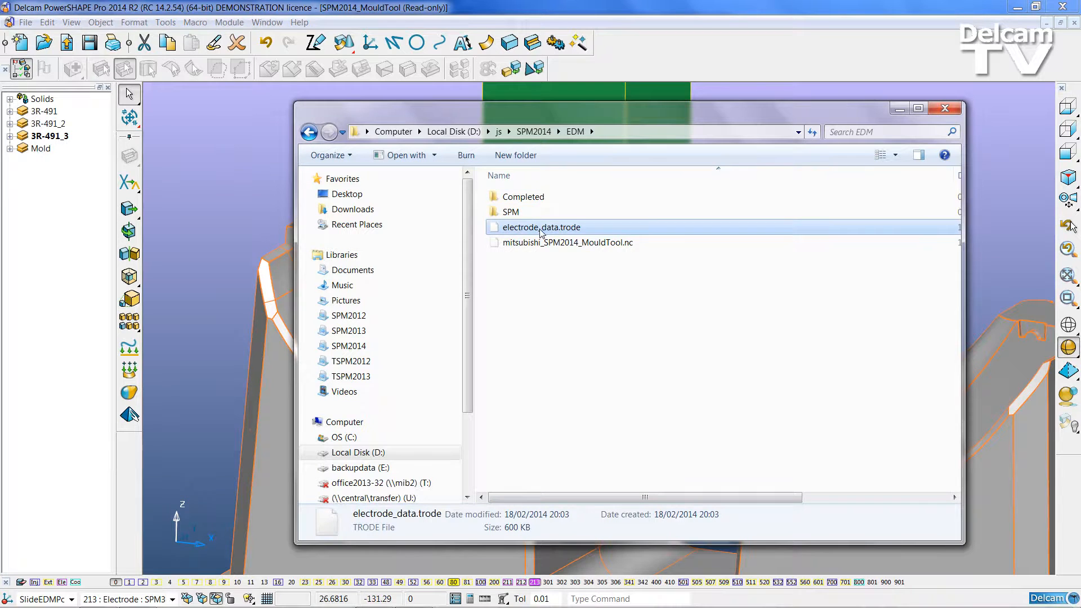
click(613, 245)
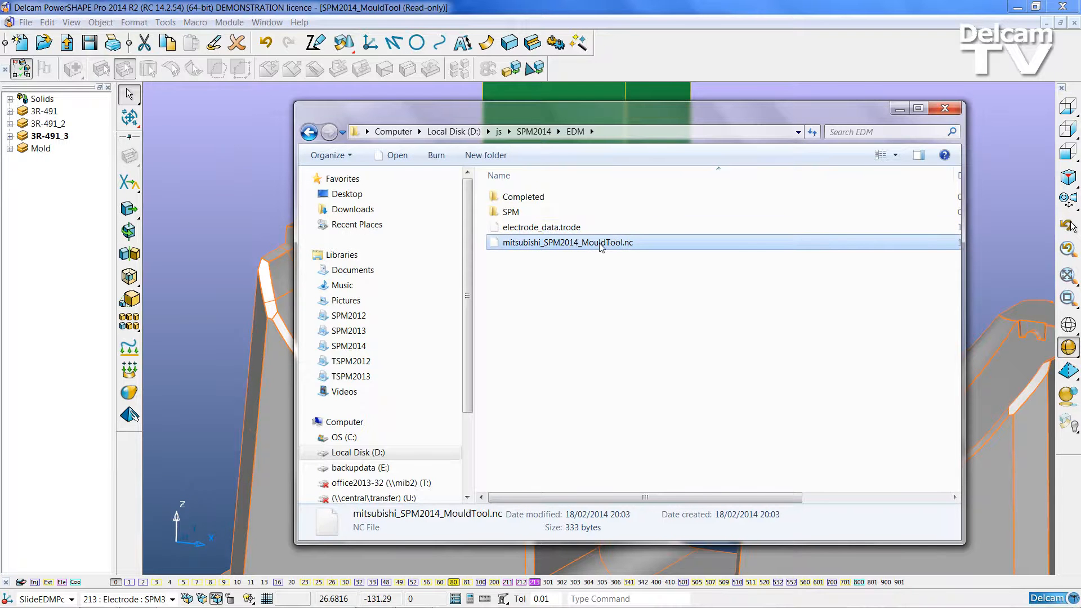
right_click(600, 244)
click(649, 279)
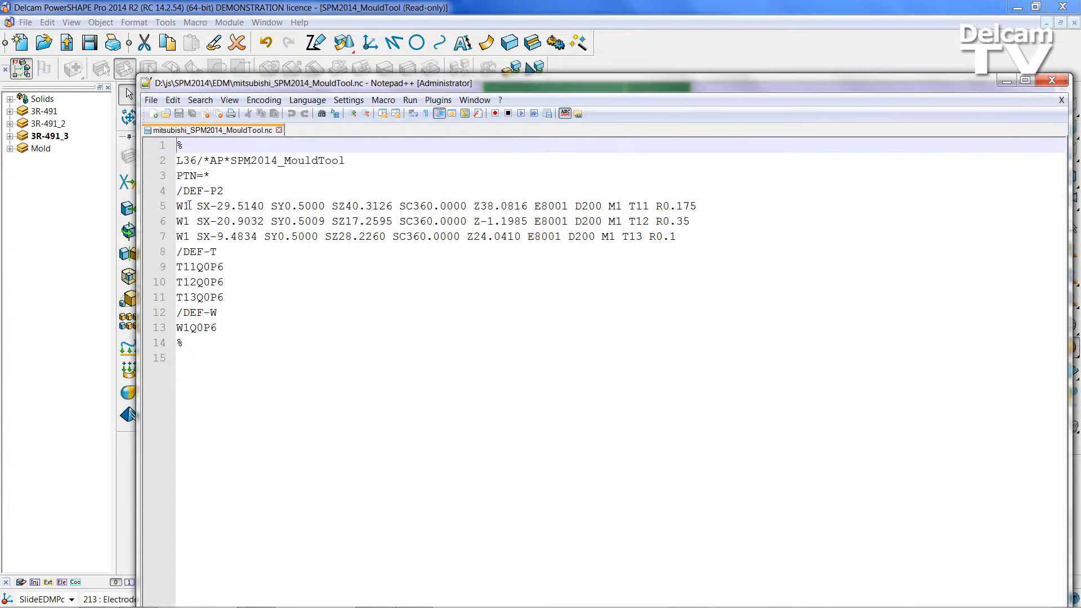
Examine the coordinates and undersize values in the three W1 electrode lines of the Mitsubishi NC file.
drag(178, 205, 393, 206)
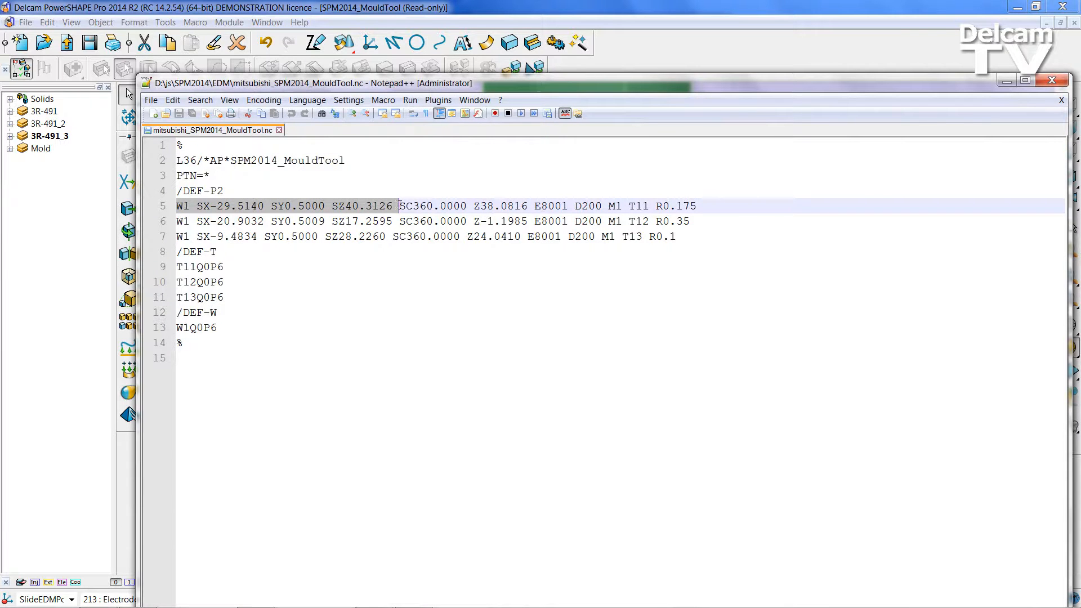
drag(655, 205, 682, 206)
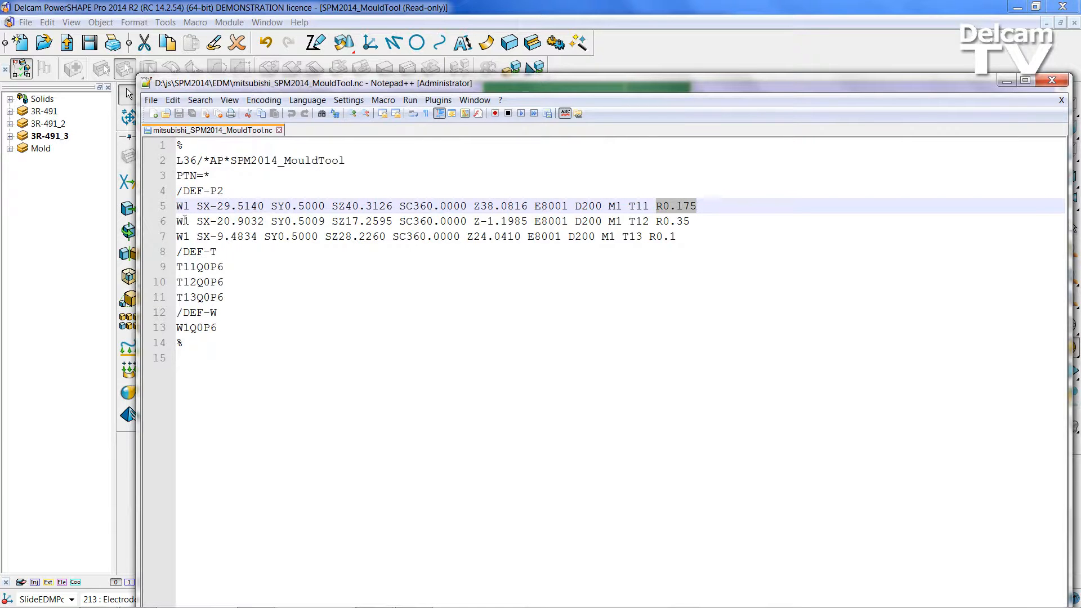
drag(178, 220, 470, 222)
drag(178, 236, 679, 236)
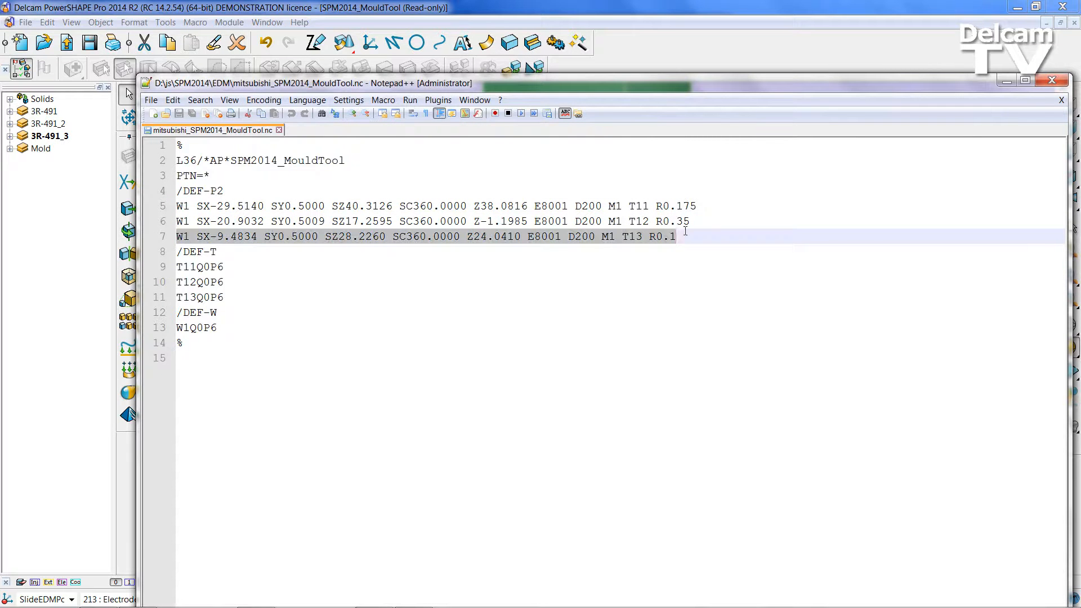
click(687, 207)
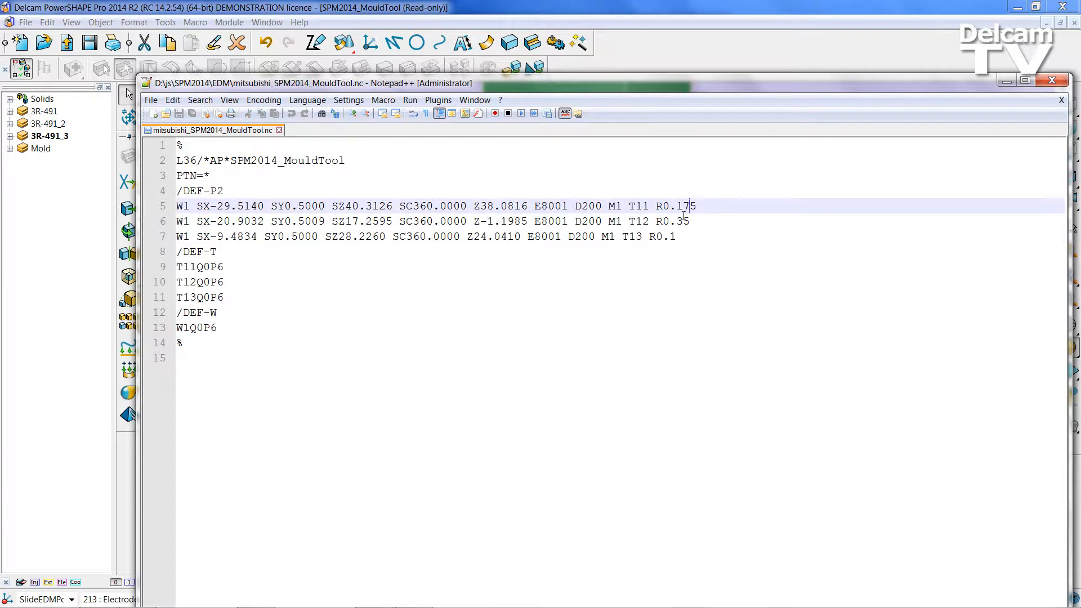
click(682, 220)
click(665, 236)
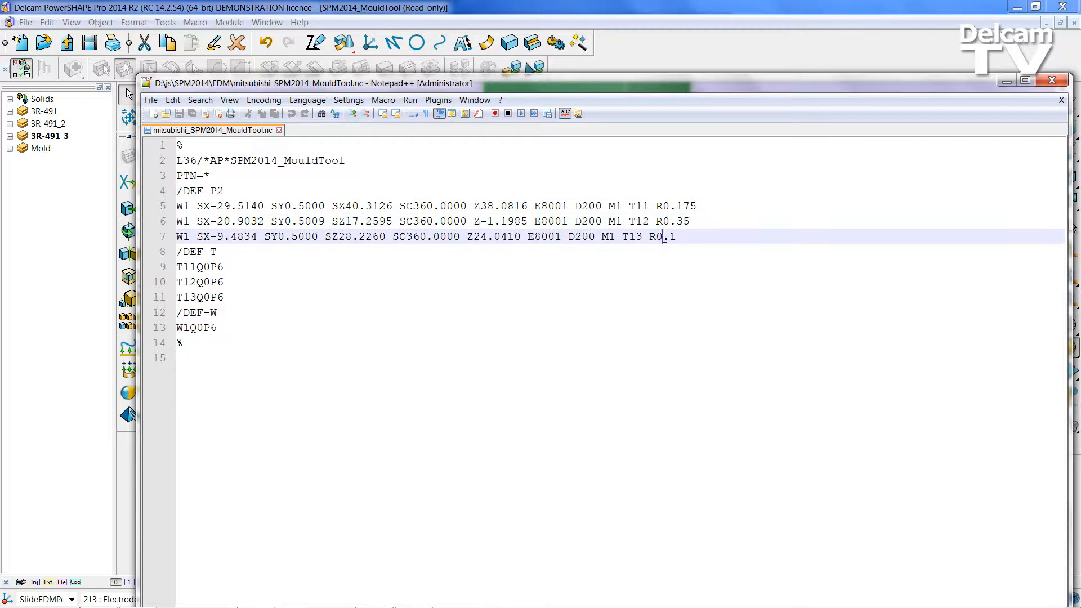
click(311, 283)
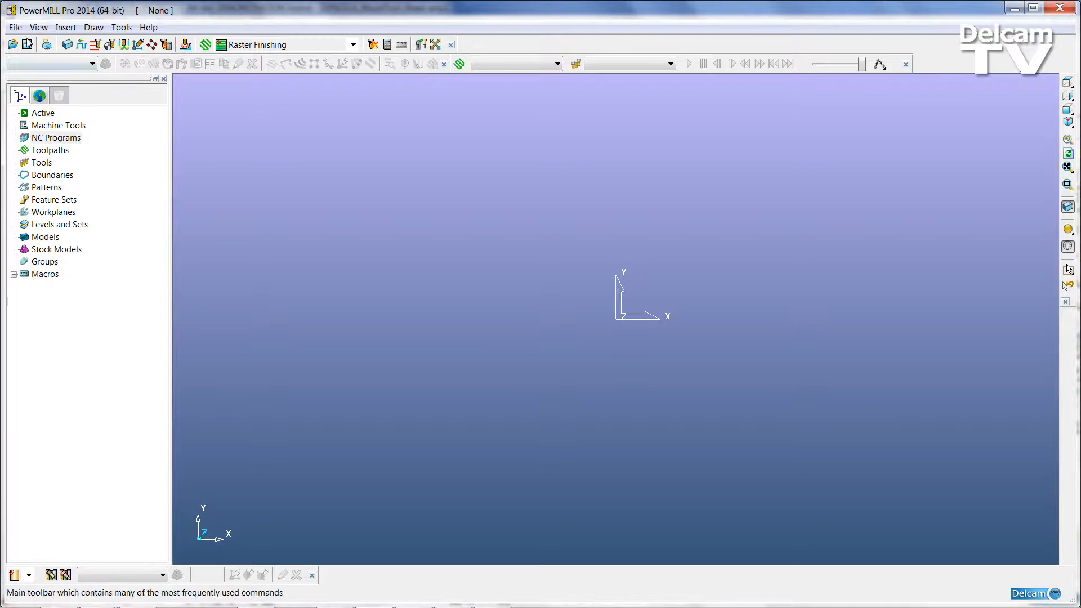
Switch to PowerMILL and extract electrode SPM3 from D:\js\SPM2014\EDM\electrode_data.trode into a project.
click(16, 27)
click(37, 160)
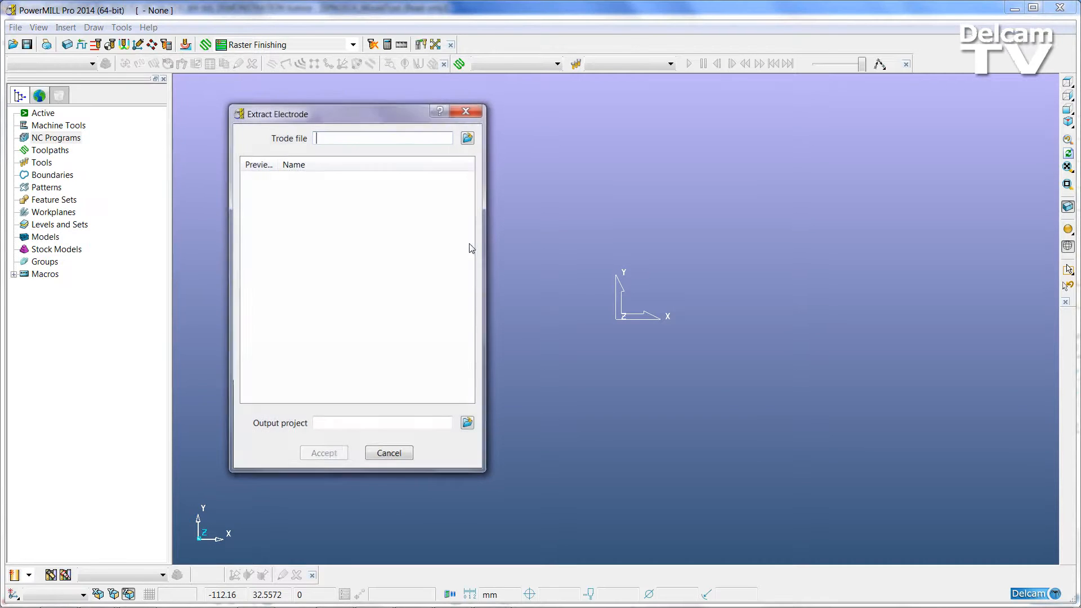
click(468, 138)
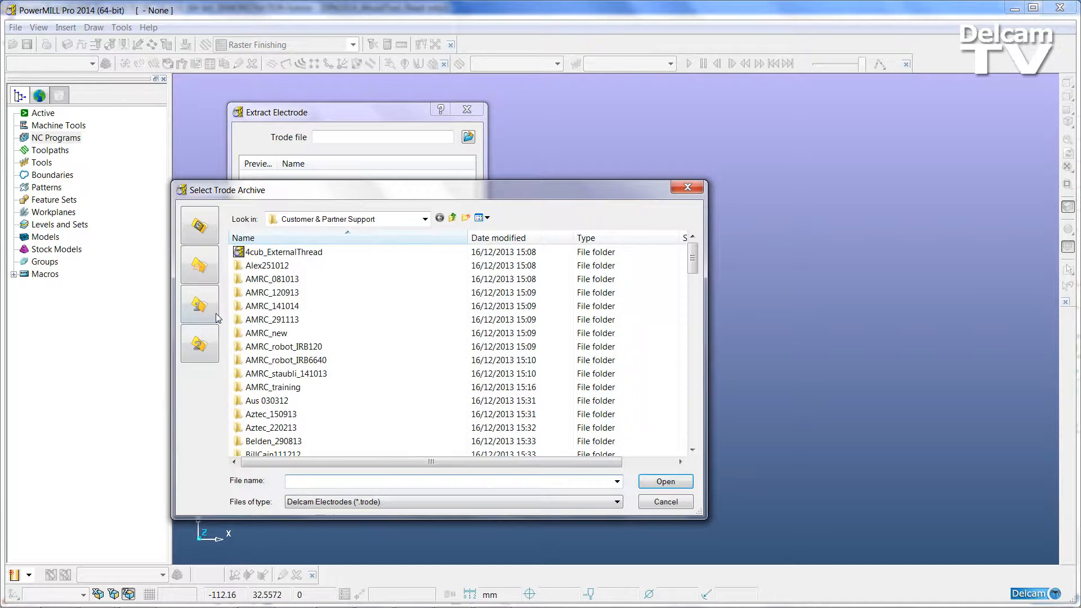
click(200, 304)
click(284, 254)
click(670, 485)
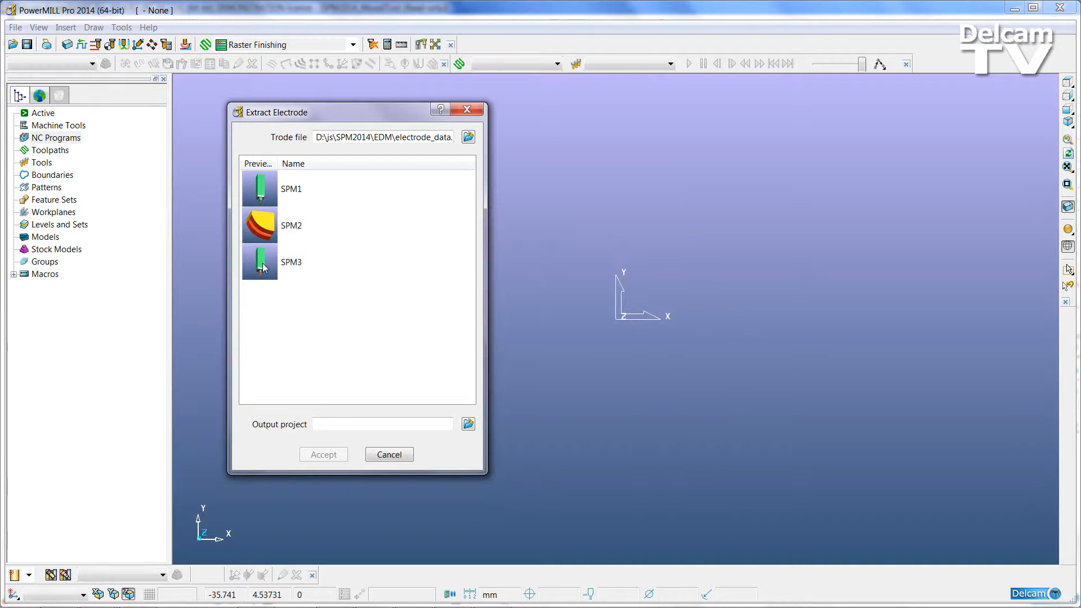
click(263, 268)
click(318, 455)
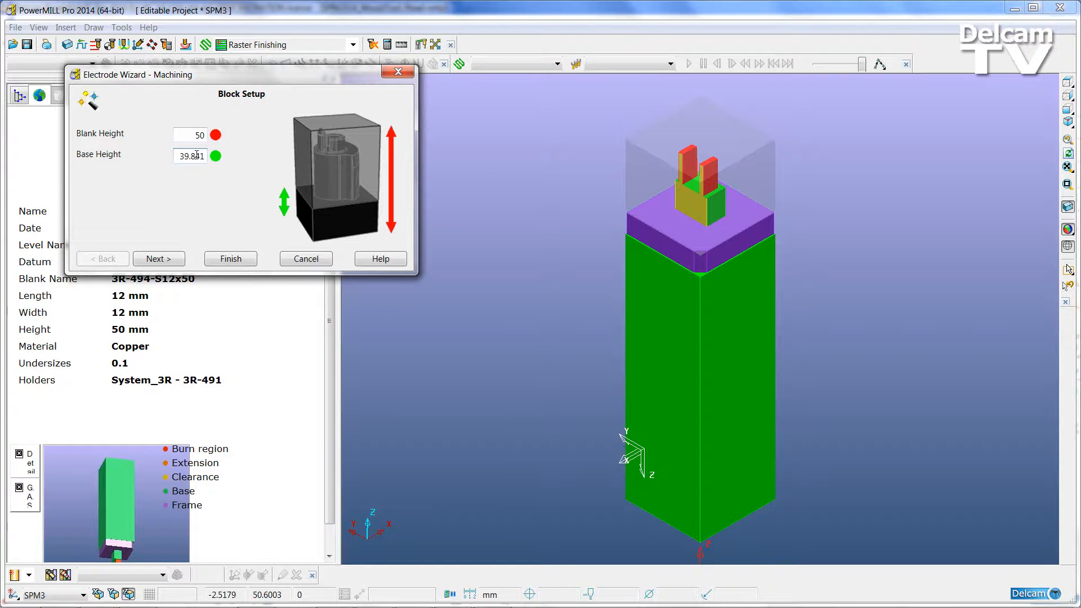
Accept the block setup and analysis defaults in the Electrode Wizard, choose the Rib-open machining strategy, and continue to Final Tasks.
click(159, 257)
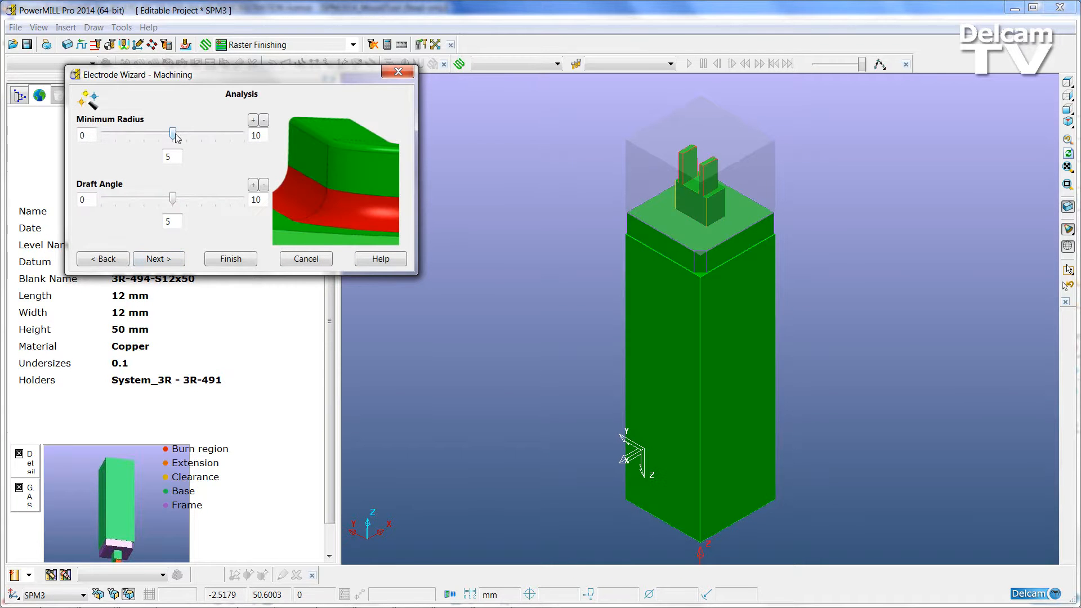
click(158, 258)
drag(409, 145, 408, 218)
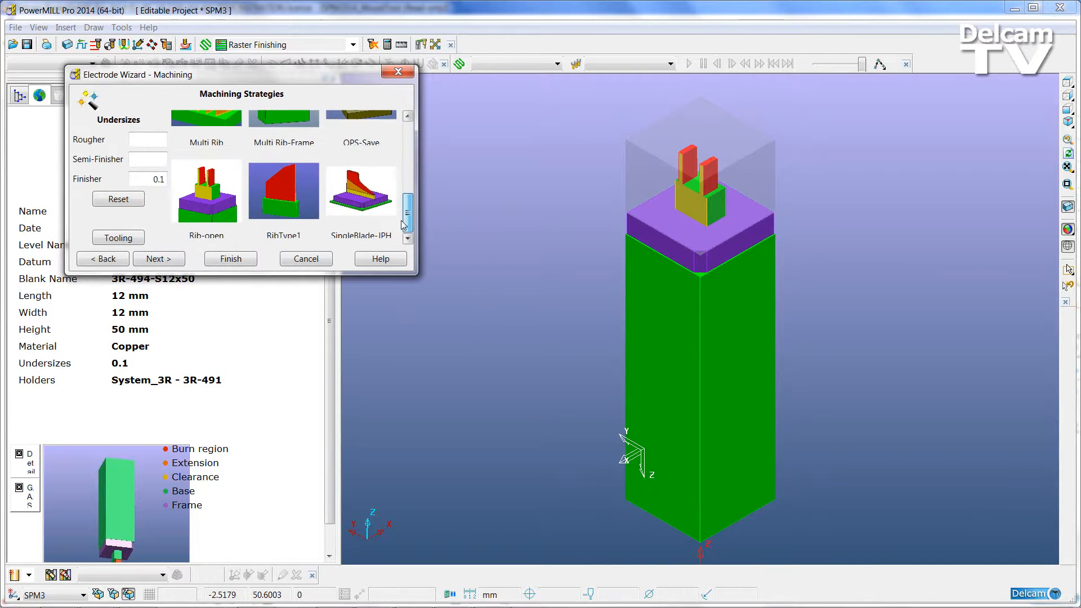
click(211, 197)
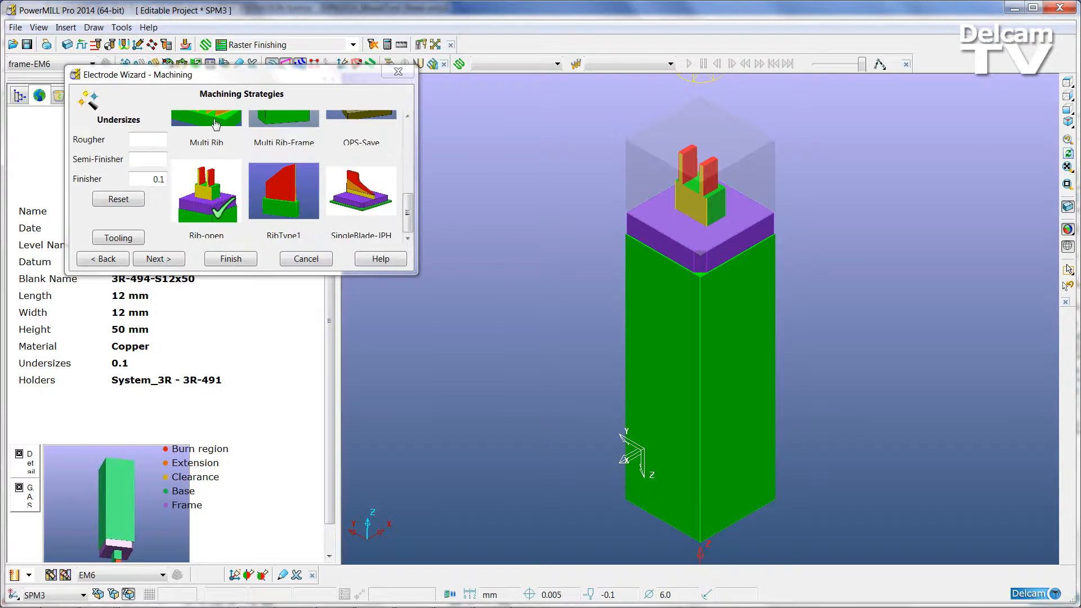
drag(221, 79, 237, 145)
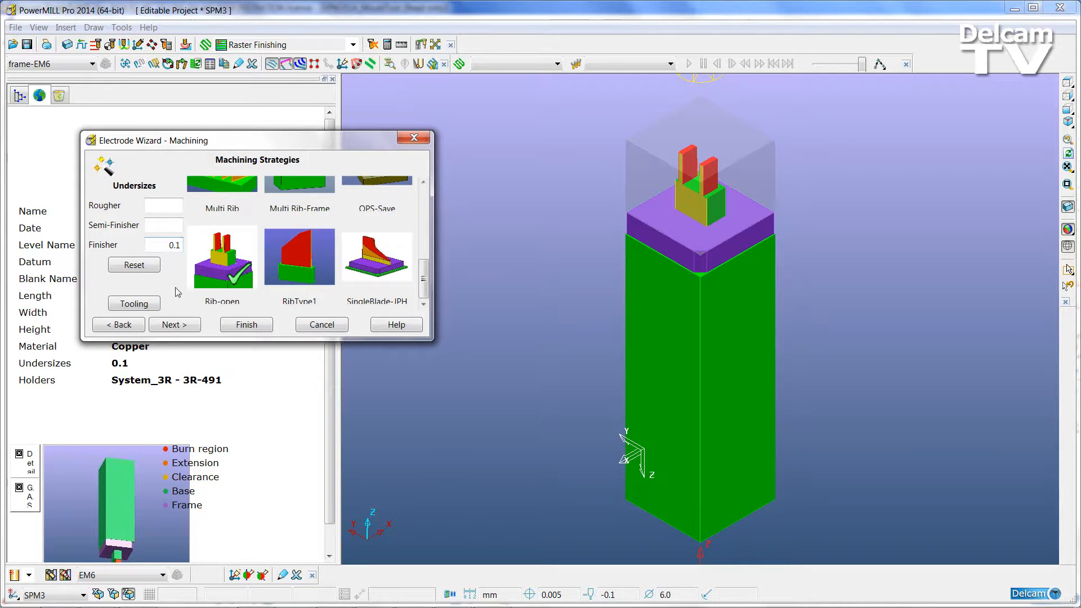
click(174, 325)
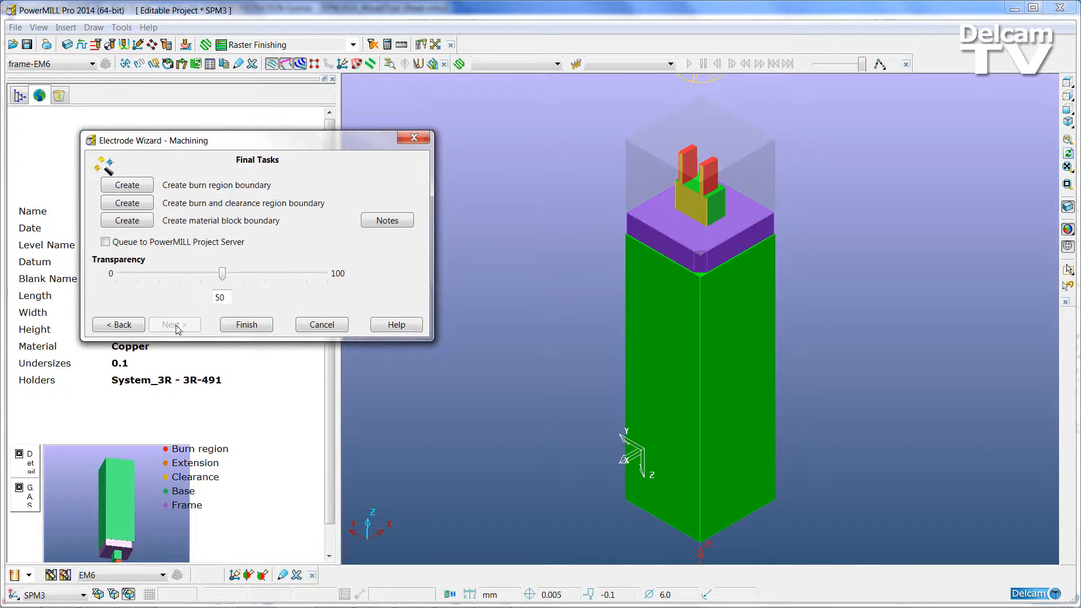
List the toolpaths in the SPM3_Finisher(0.1) folder, moving the wizard clear of the project tree.
click(25, 97)
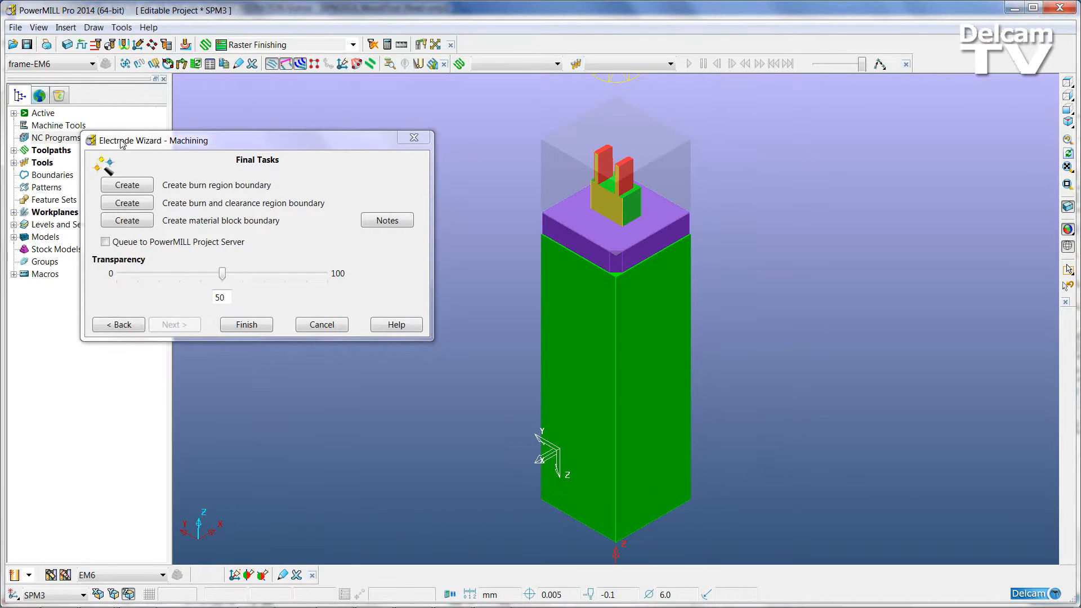
drag(117, 137, 215, 106)
click(14, 151)
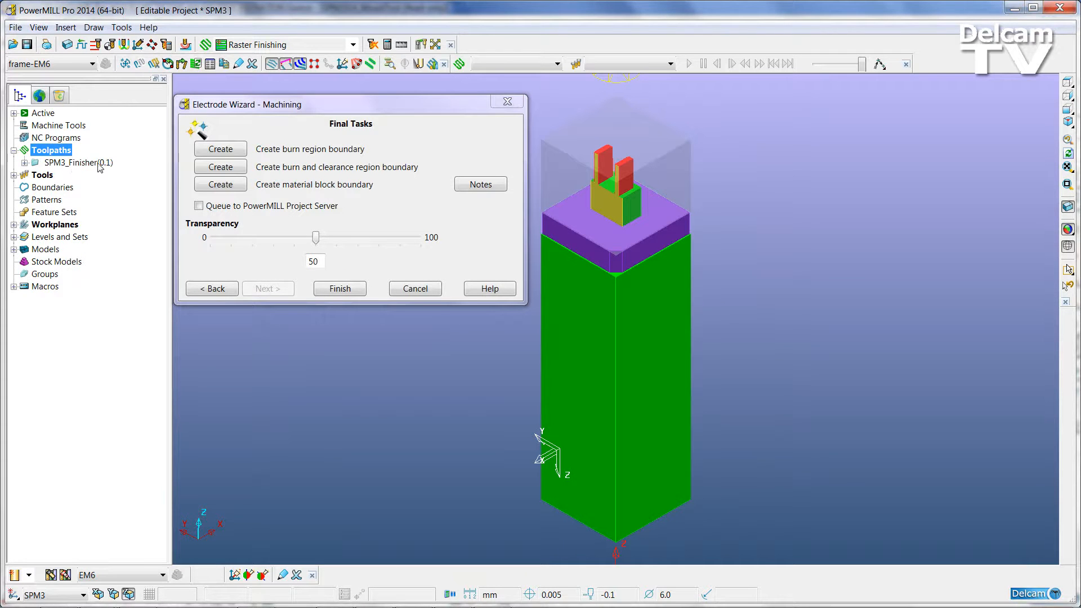
click(25, 162)
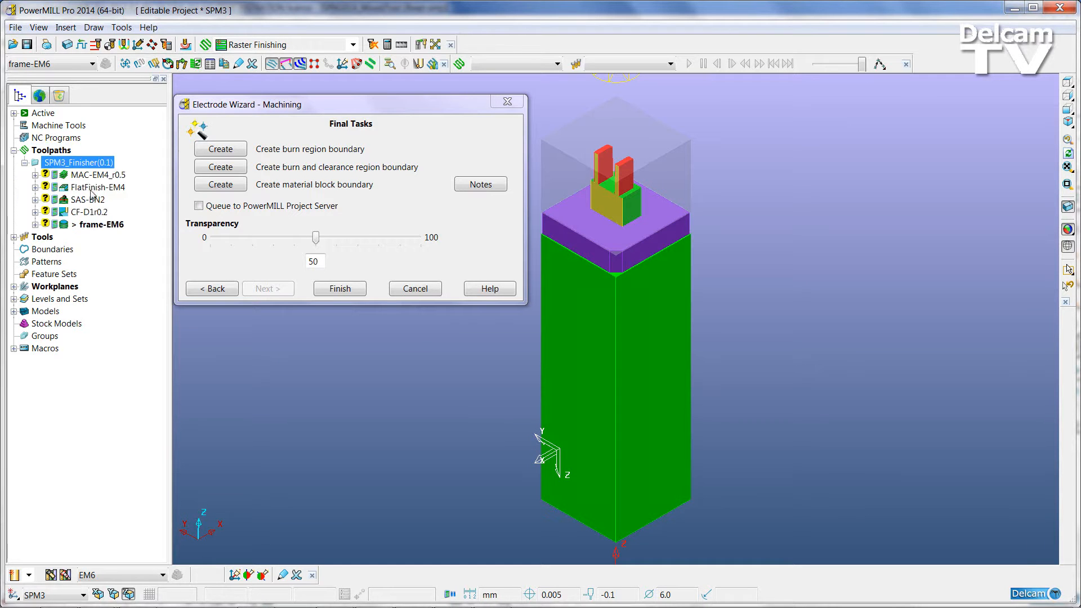
Check the thickness in the CF-D1r0.2 corner finishing settings, cancel without changes, and deactivate the toolpath.
right_click(88, 214)
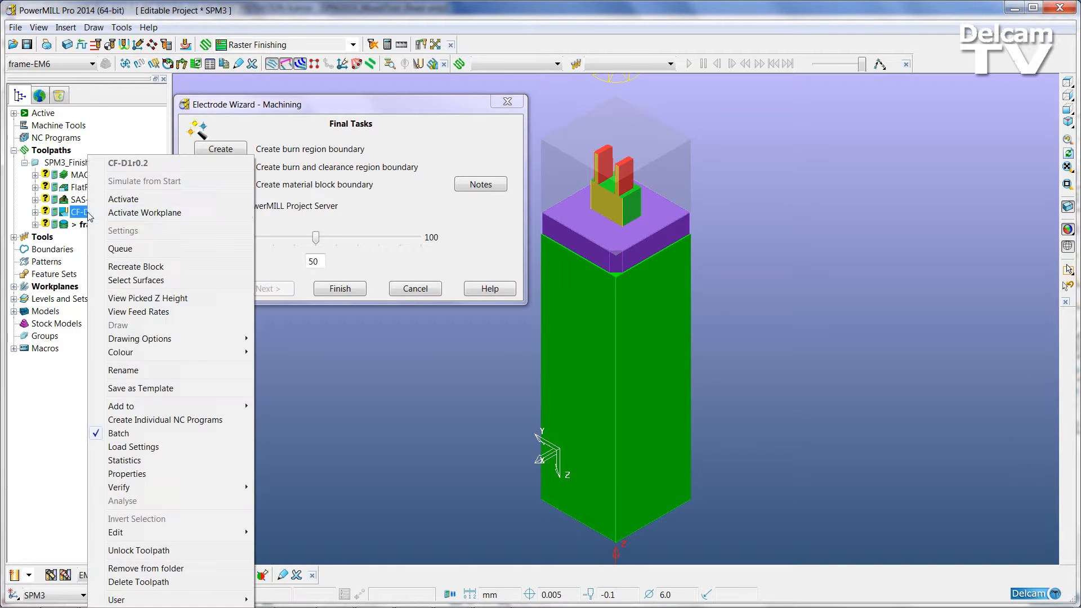
click(123, 197)
right_click(99, 215)
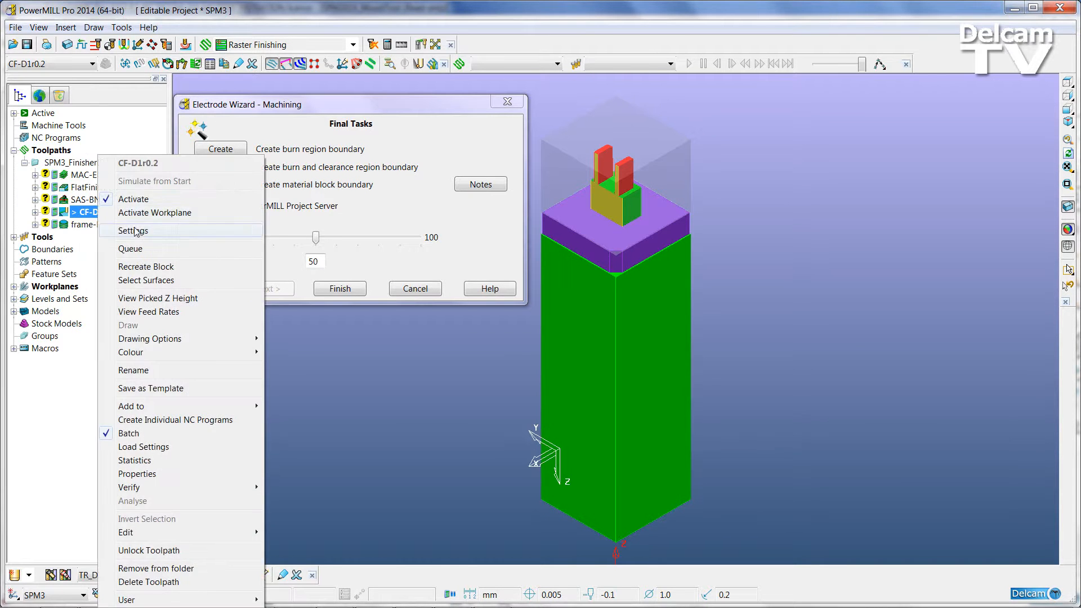
click(121, 232)
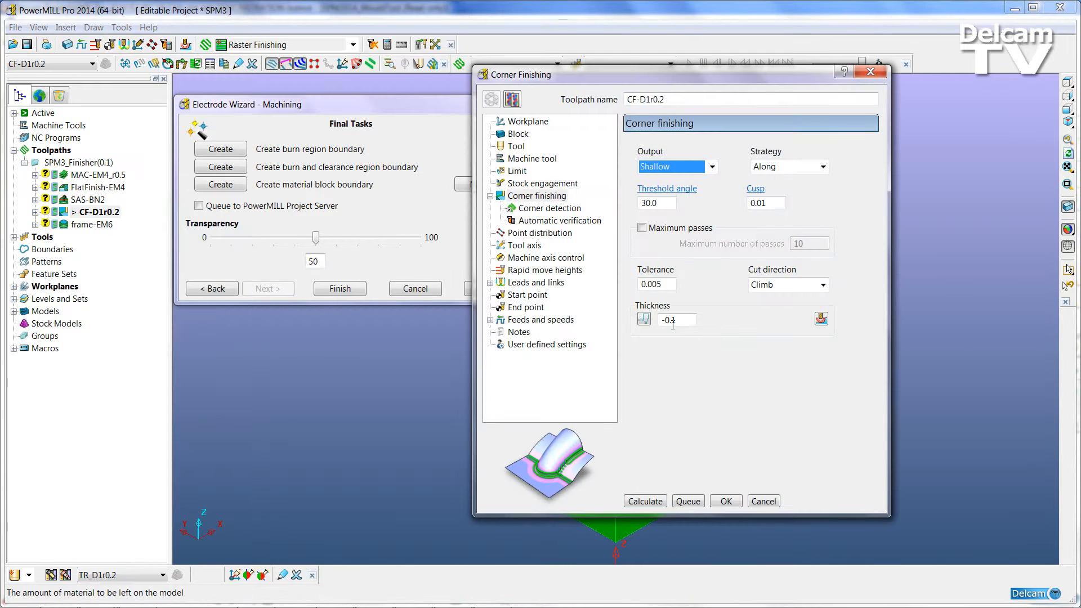
double_click(657, 323)
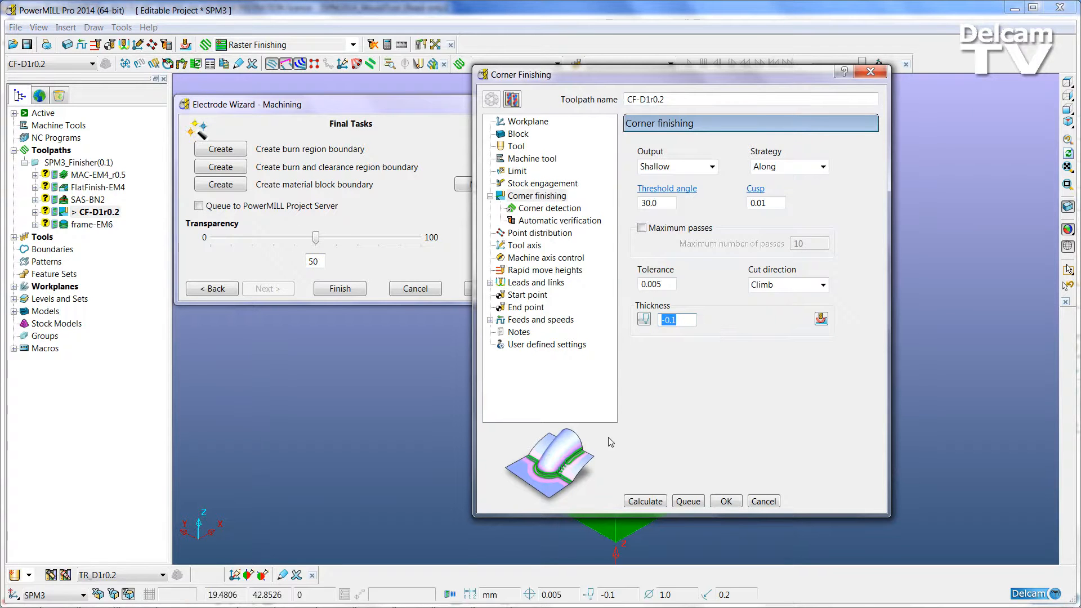
click(764, 501)
right_click(99, 214)
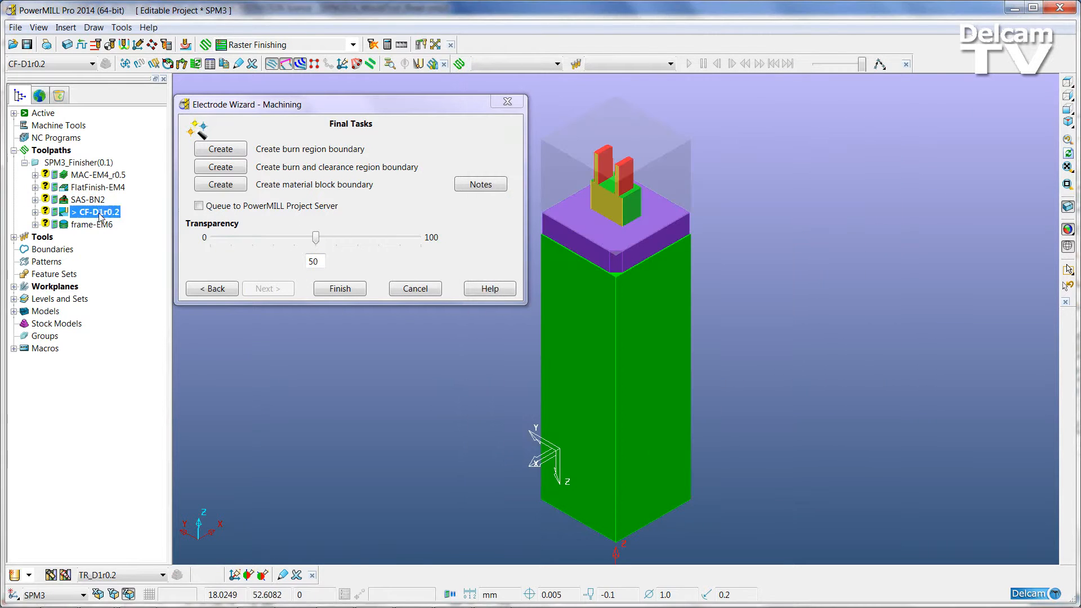
click(120, 200)
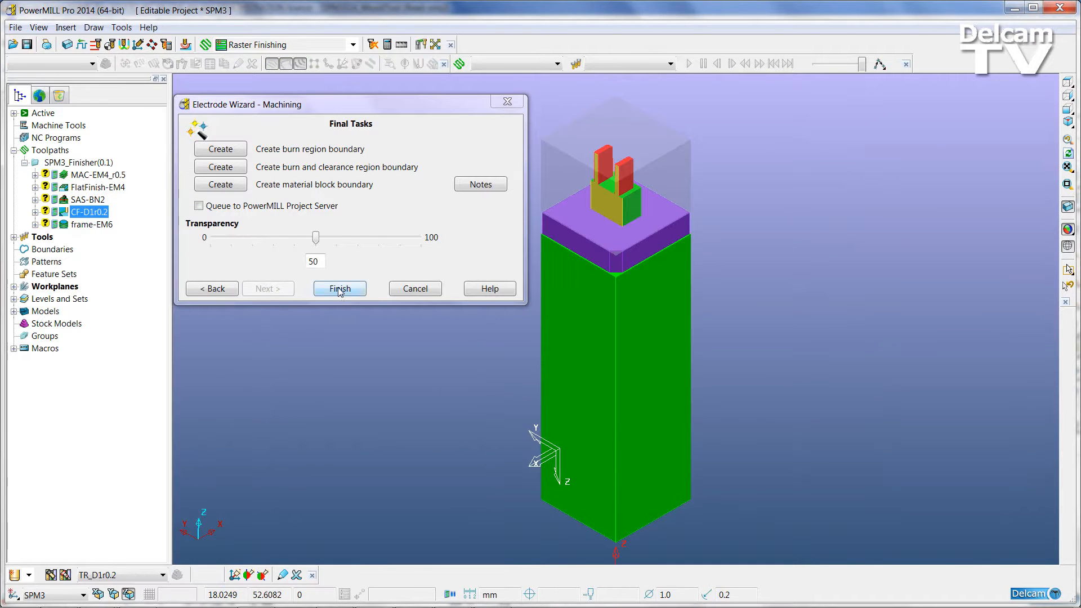
Finish the Electrode Wizard to calculate the toolpaths, and display MAC-EM4_r0.5 followed by FlatFinish-EM4.
click(340, 289)
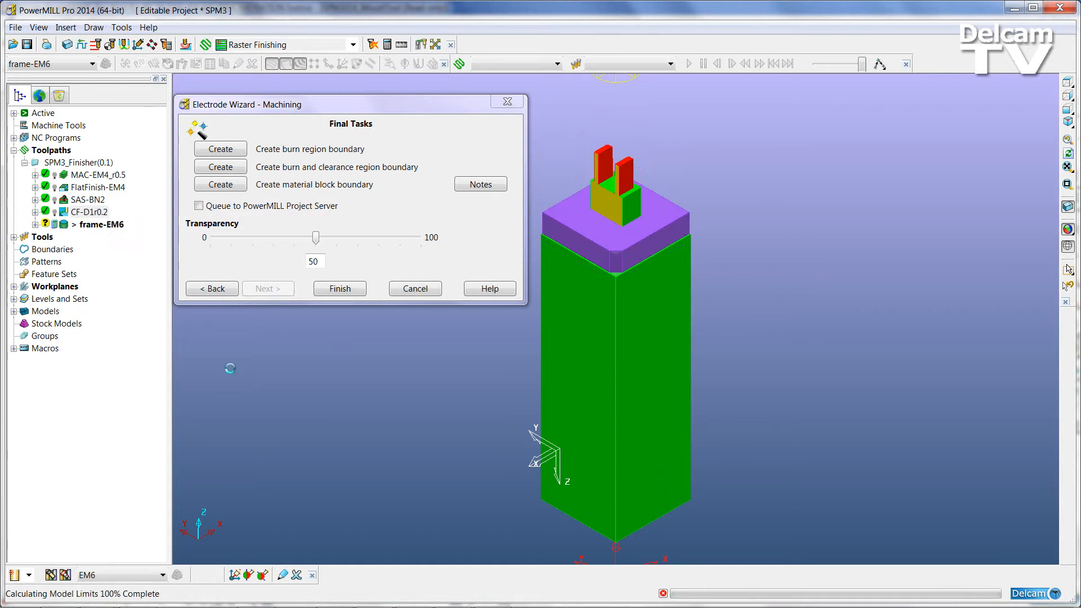
double_click(62, 176)
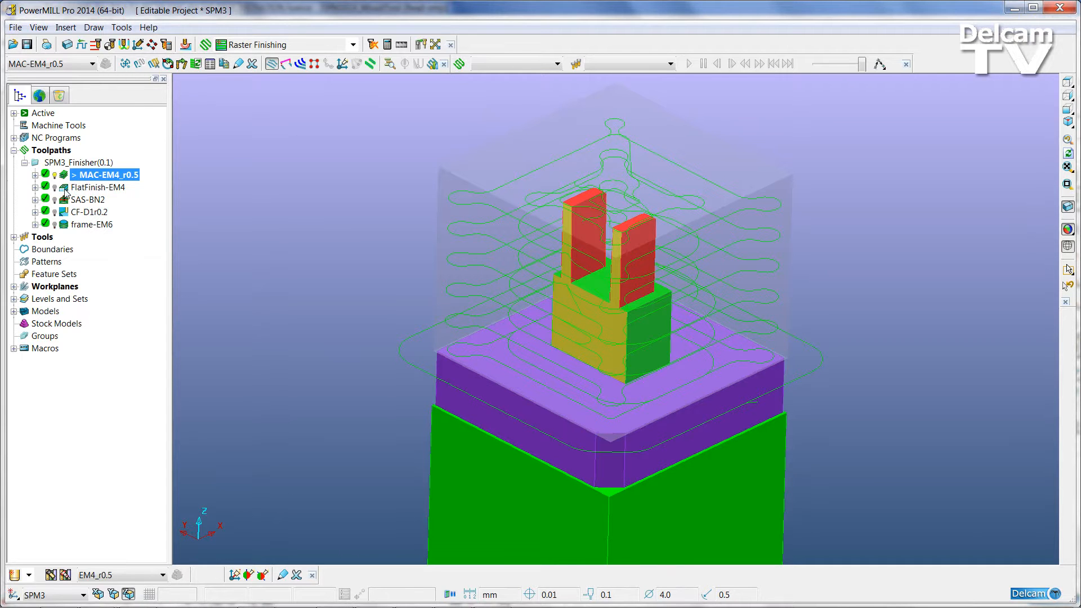
double_click(64, 188)
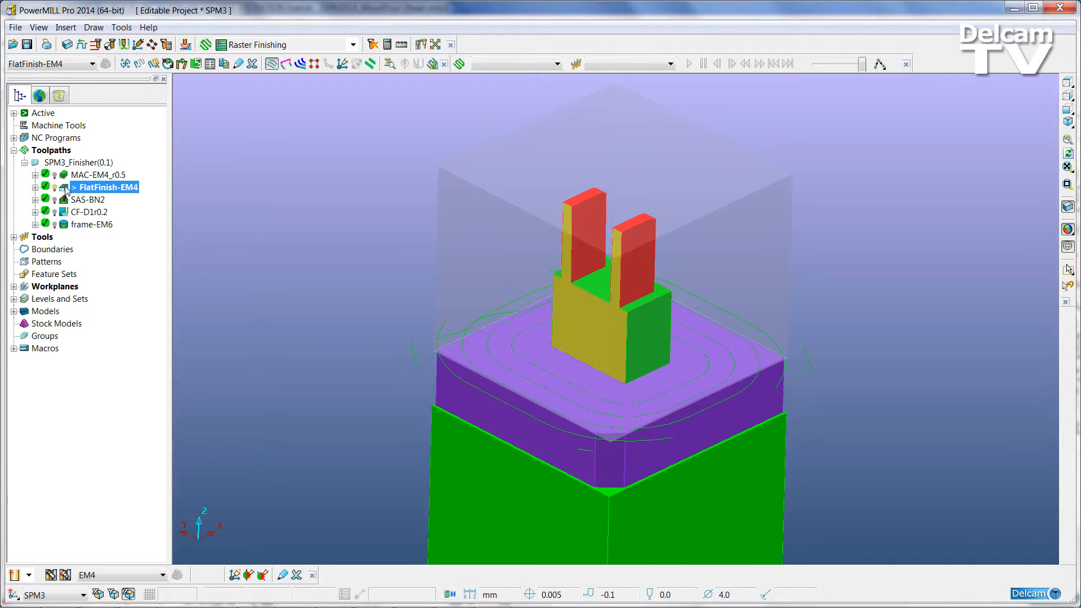
Display the SAS-BN2, CF-D1r0.2 and frame-EM6 toolpaths one after another, inspect them on the electrode, and deactivate frame-EM6.
click(66, 200)
double_click(66, 200)
mouse_move(309, 294)
middle_down()
mouse_move(506, 333)
mouse_move(673, 328)
mouse_move(563, 304)
middle_up()
double_click(90, 212)
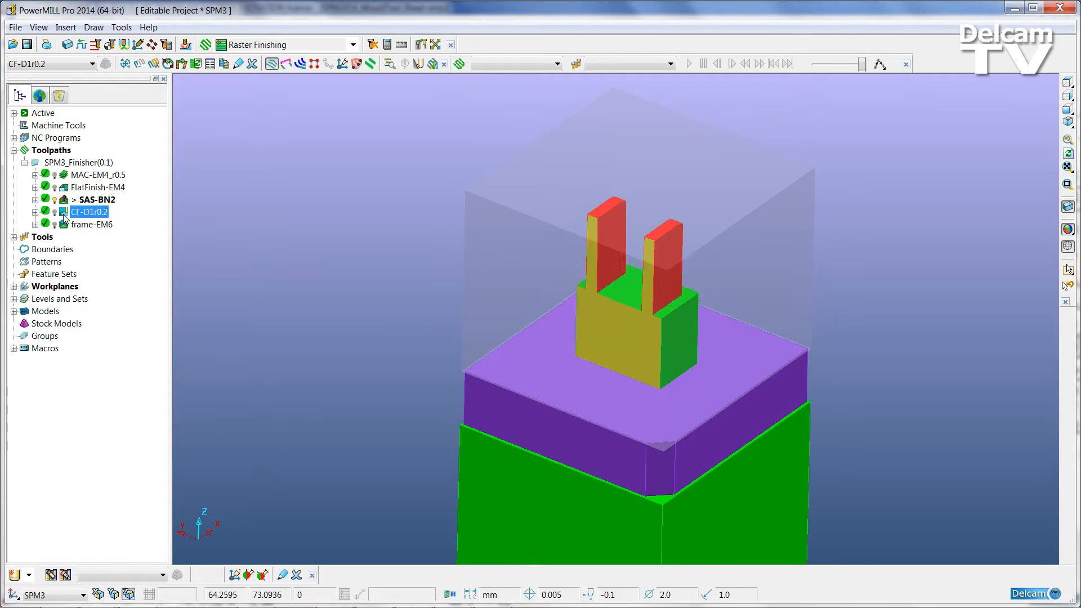
scroll(622, 342, up, 5)
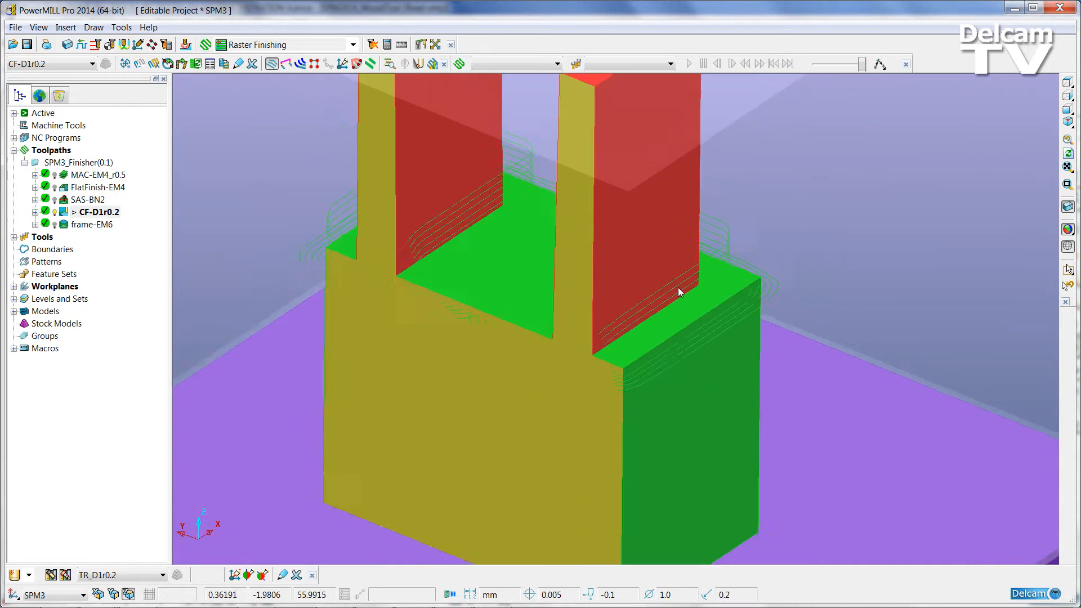
scroll(681, 299, down, 4)
double_click(90, 224)
mouse_move(609, 473)
middle_down()
mouse_move(609, 382)
mouse_move(603, 459)
middle_up()
double_click(67, 225)
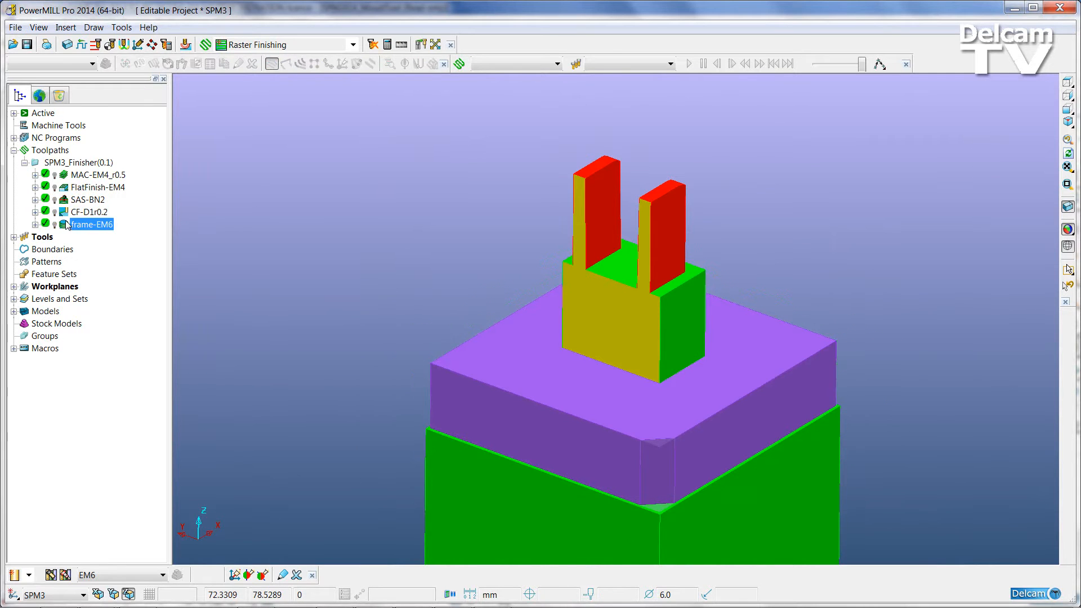
Draw the SPM3_Finisher(0.1) NC program on the electrode, list its toolpaths, and write the program to file.
click(14, 138)
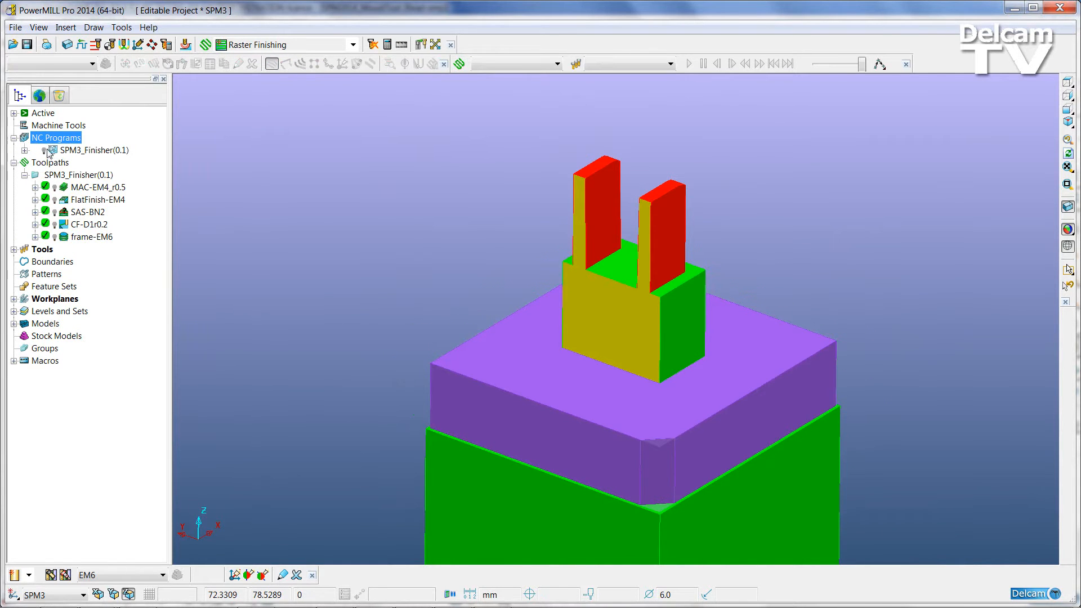
click(47, 149)
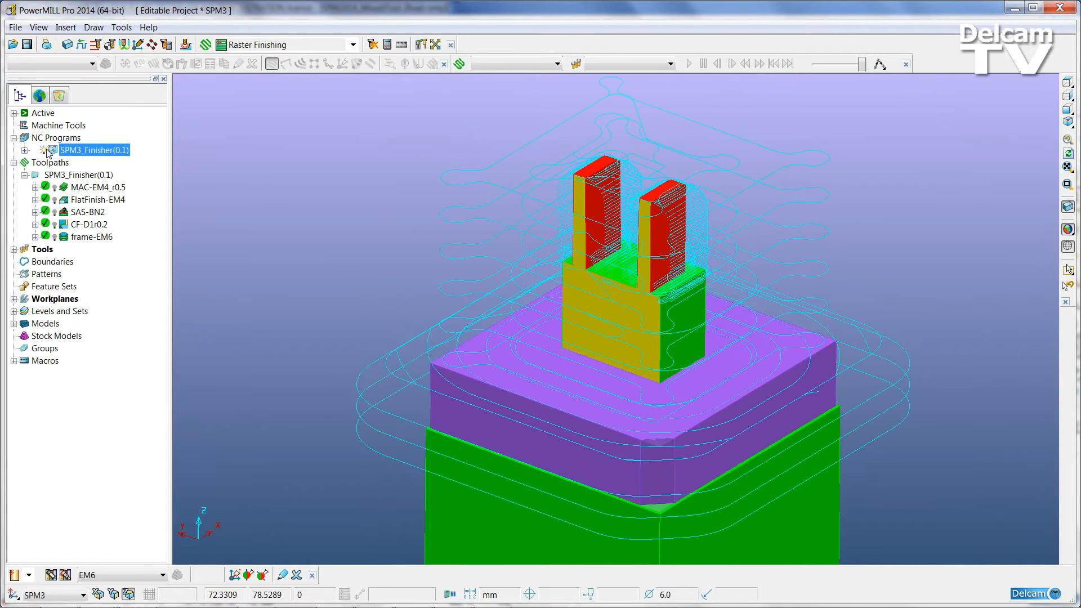
click(25, 150)
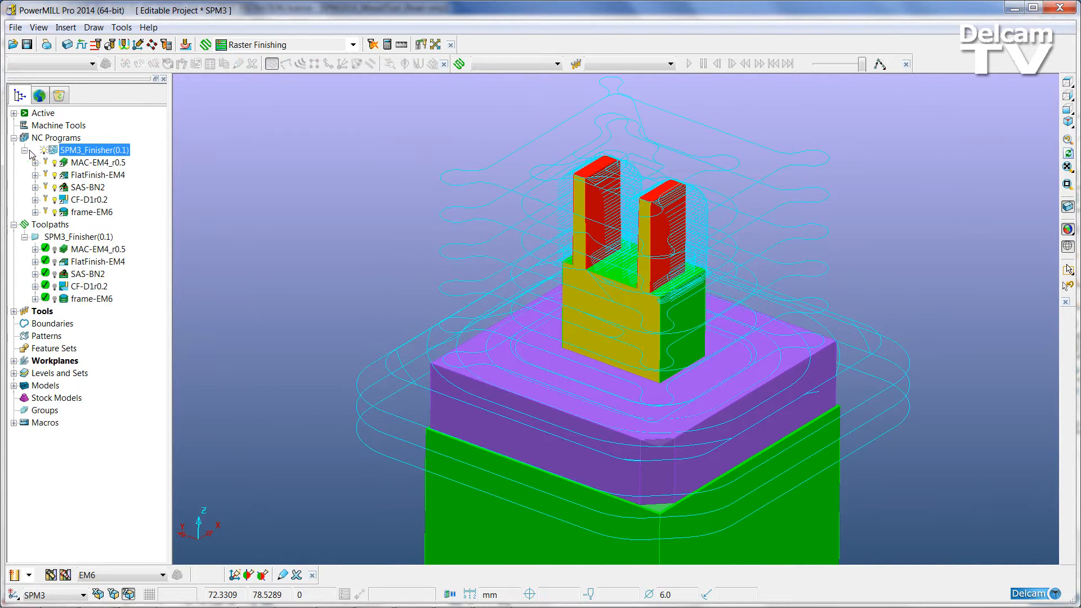
right_click(71, 154)
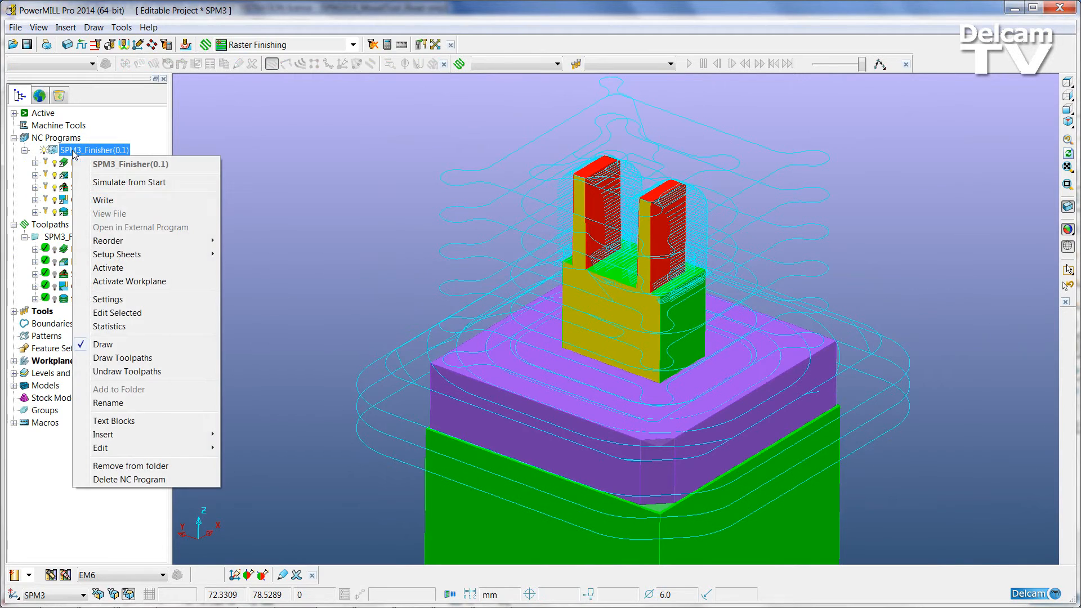
click(125, 202)
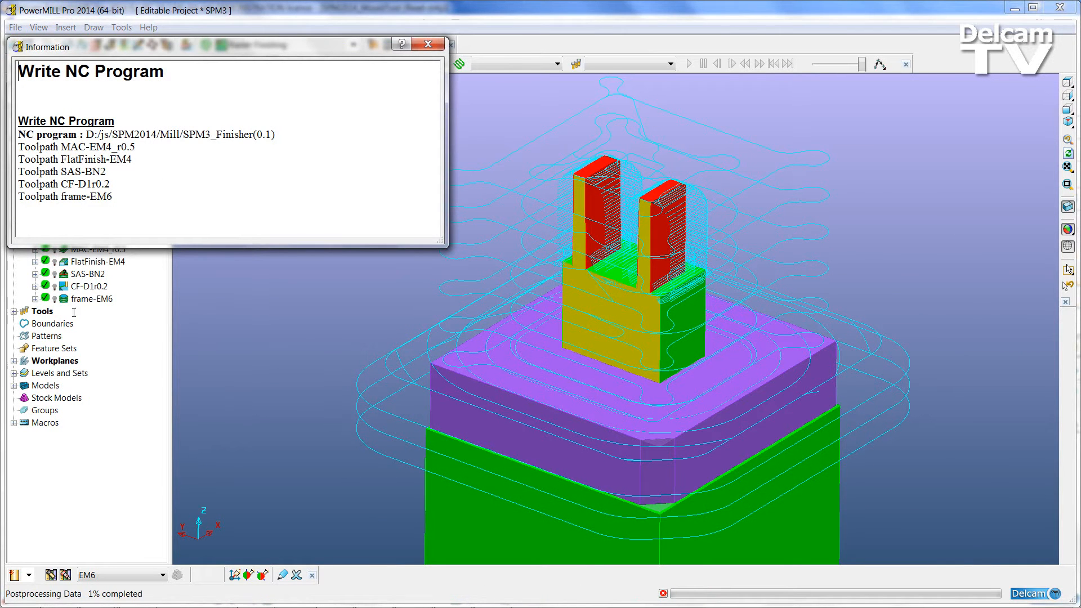
Switch to the Mill folder in Windows Explorer, open SPM3_Finisher(0.1) in Notepad++, and review its NC code.
mouse_move(97, 595)
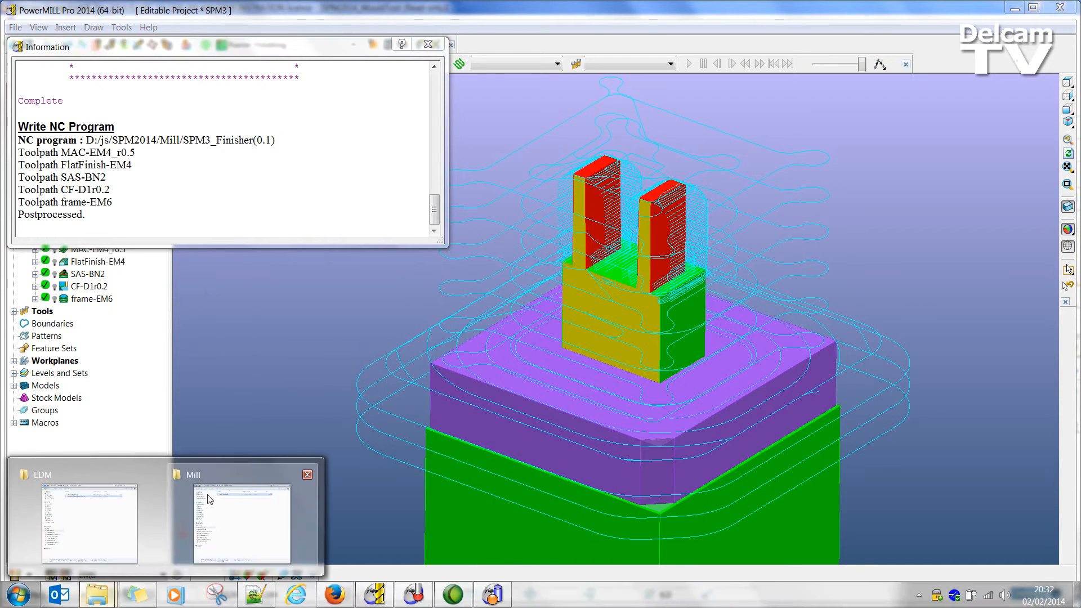
click(209, 499)
right_click(642, 101)
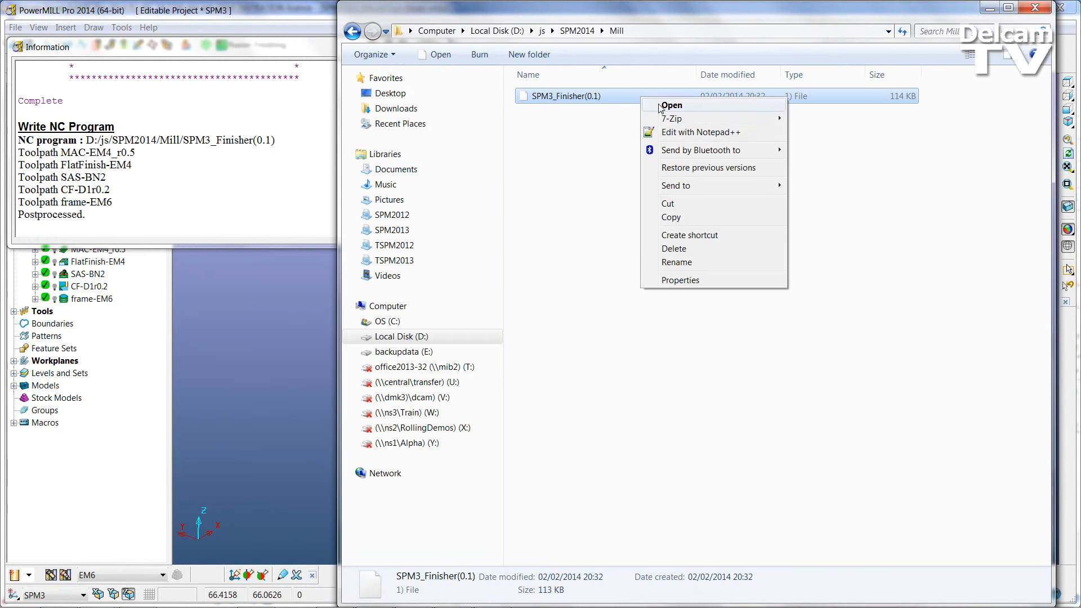
click(675, 134)
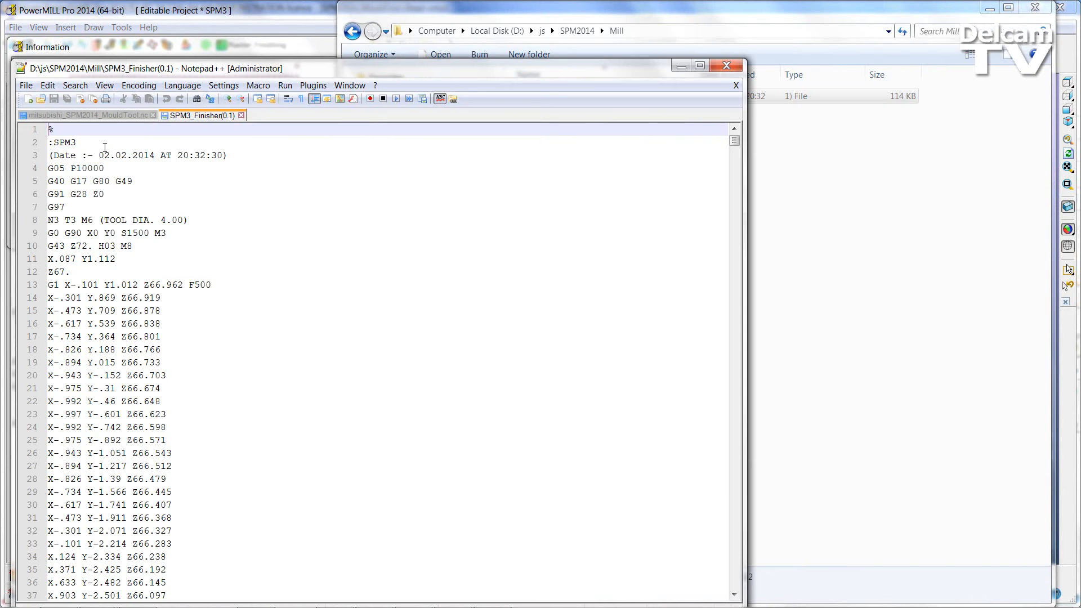
click(99, 323)
scroll(101, 372, down, 4)
scroll(101, 372, up, 4)
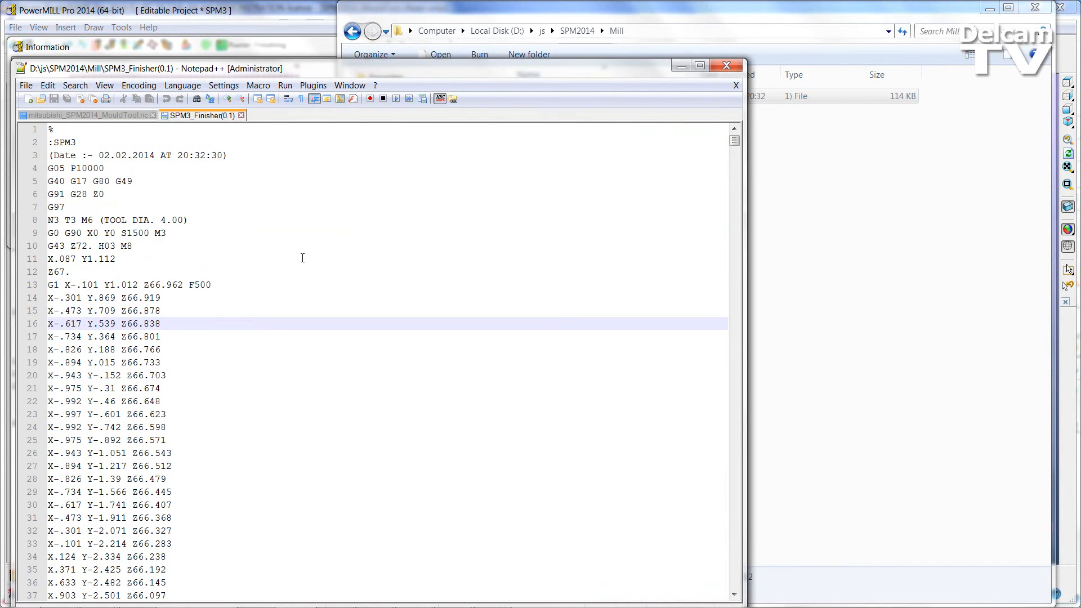
Close the SPM3_Finisher(0.1) file, then minimise Notepad++ and the Mill folder to return to PowerMILL.
click(242, 116)
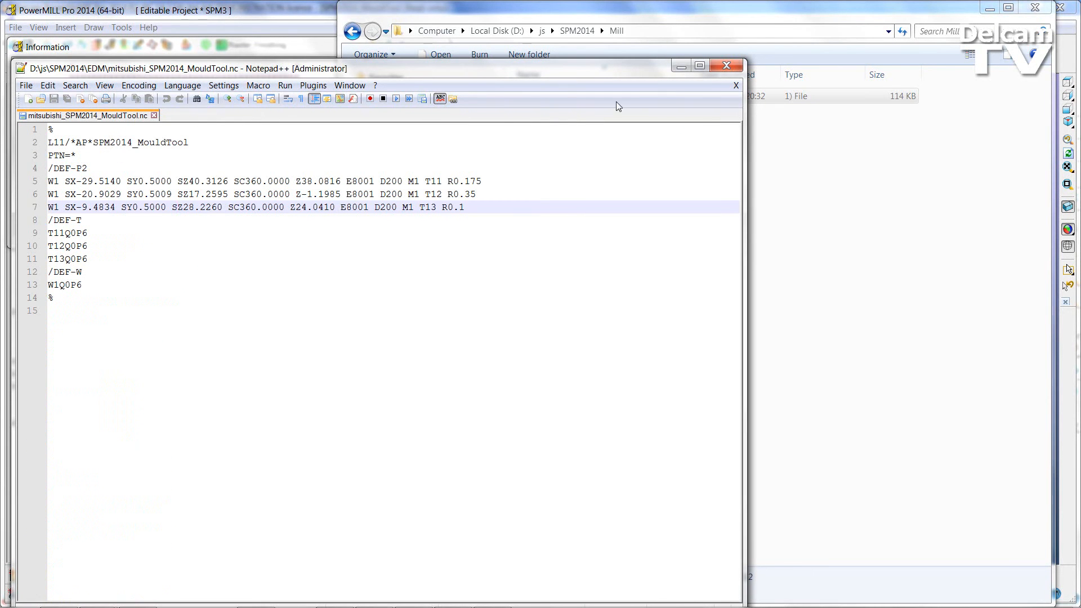
click(680, 68)
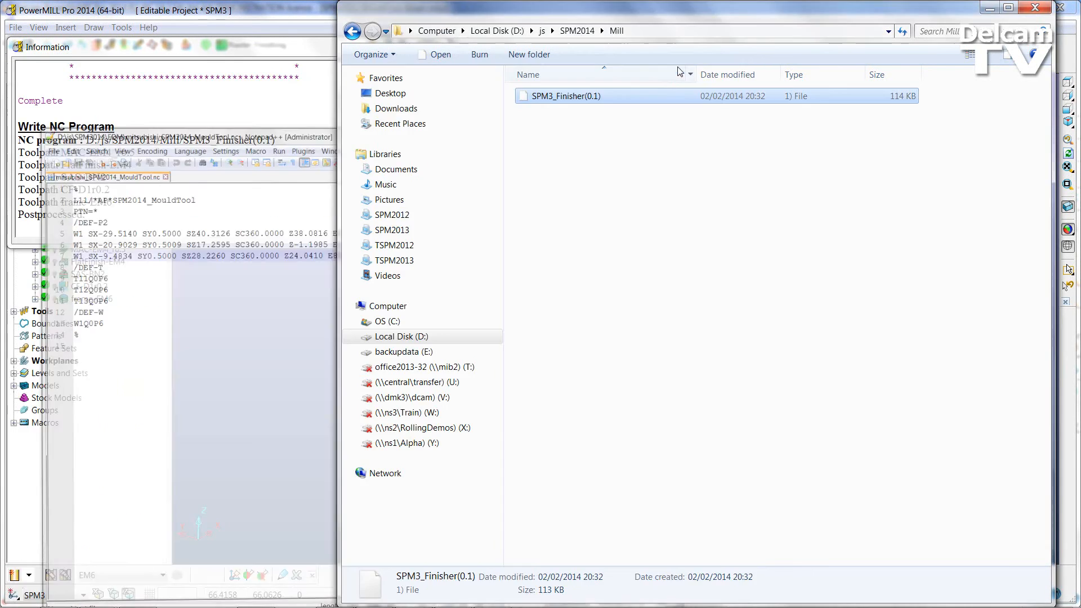
click(989, 8)
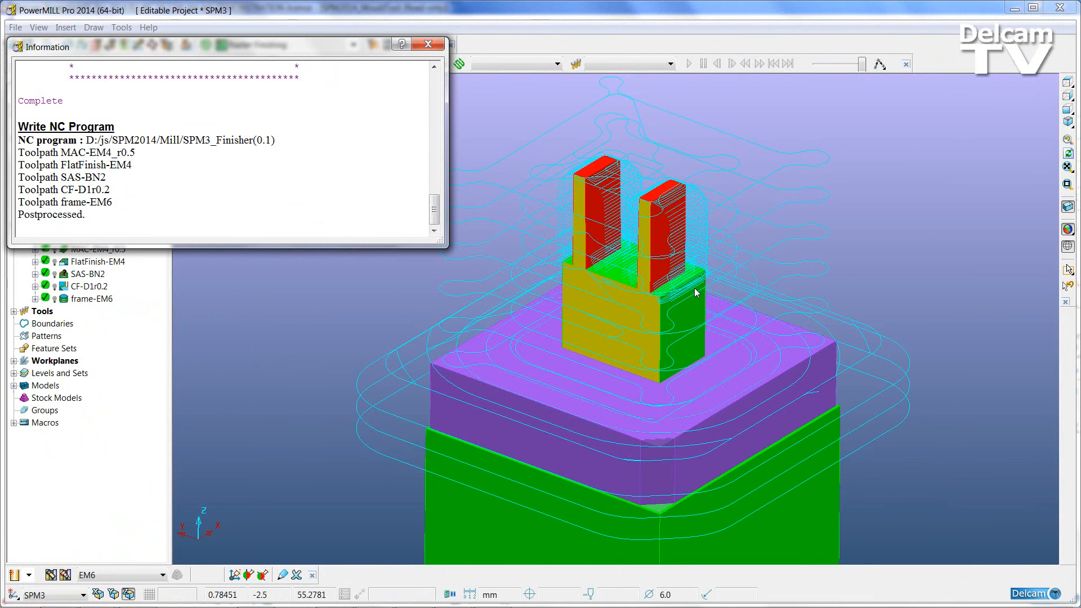